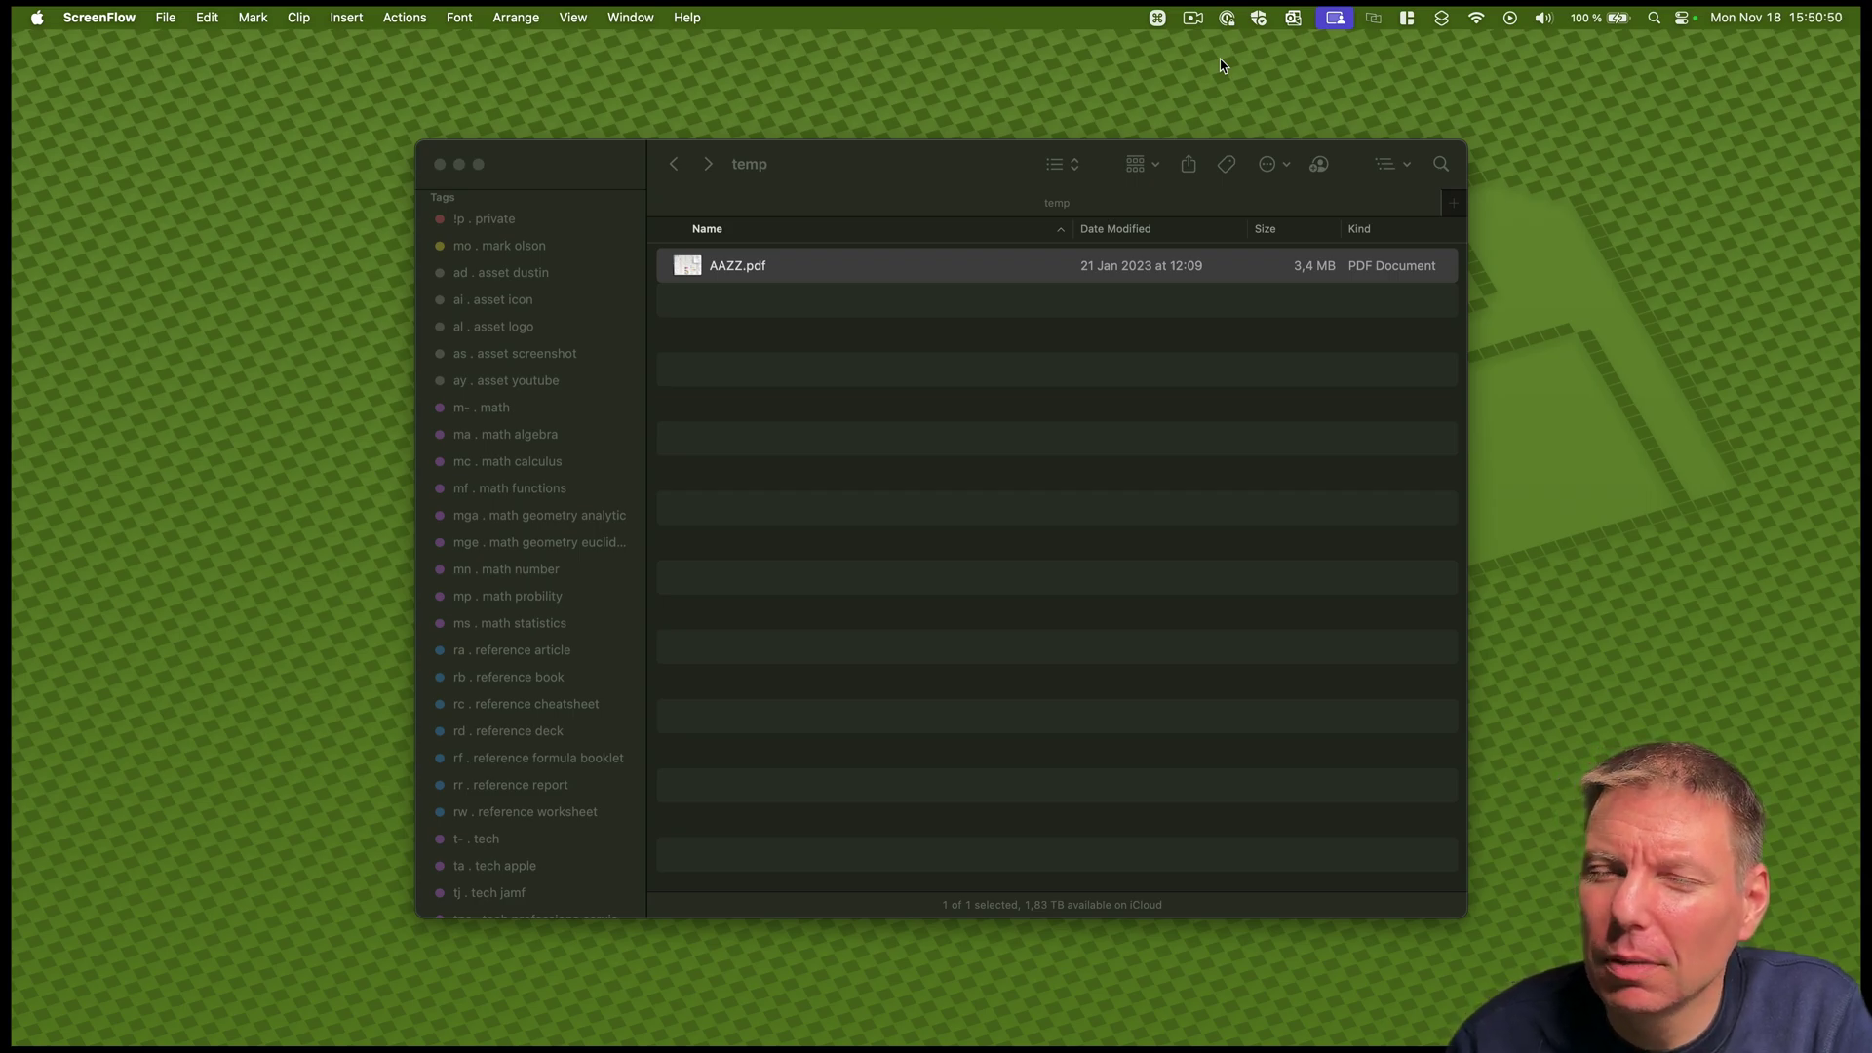
# Preview AAZZ.pdf in the temp folder with Quick Look to check its contents, and close the preview
pyautogui.click(870, 273)
pyautogui.press('space')
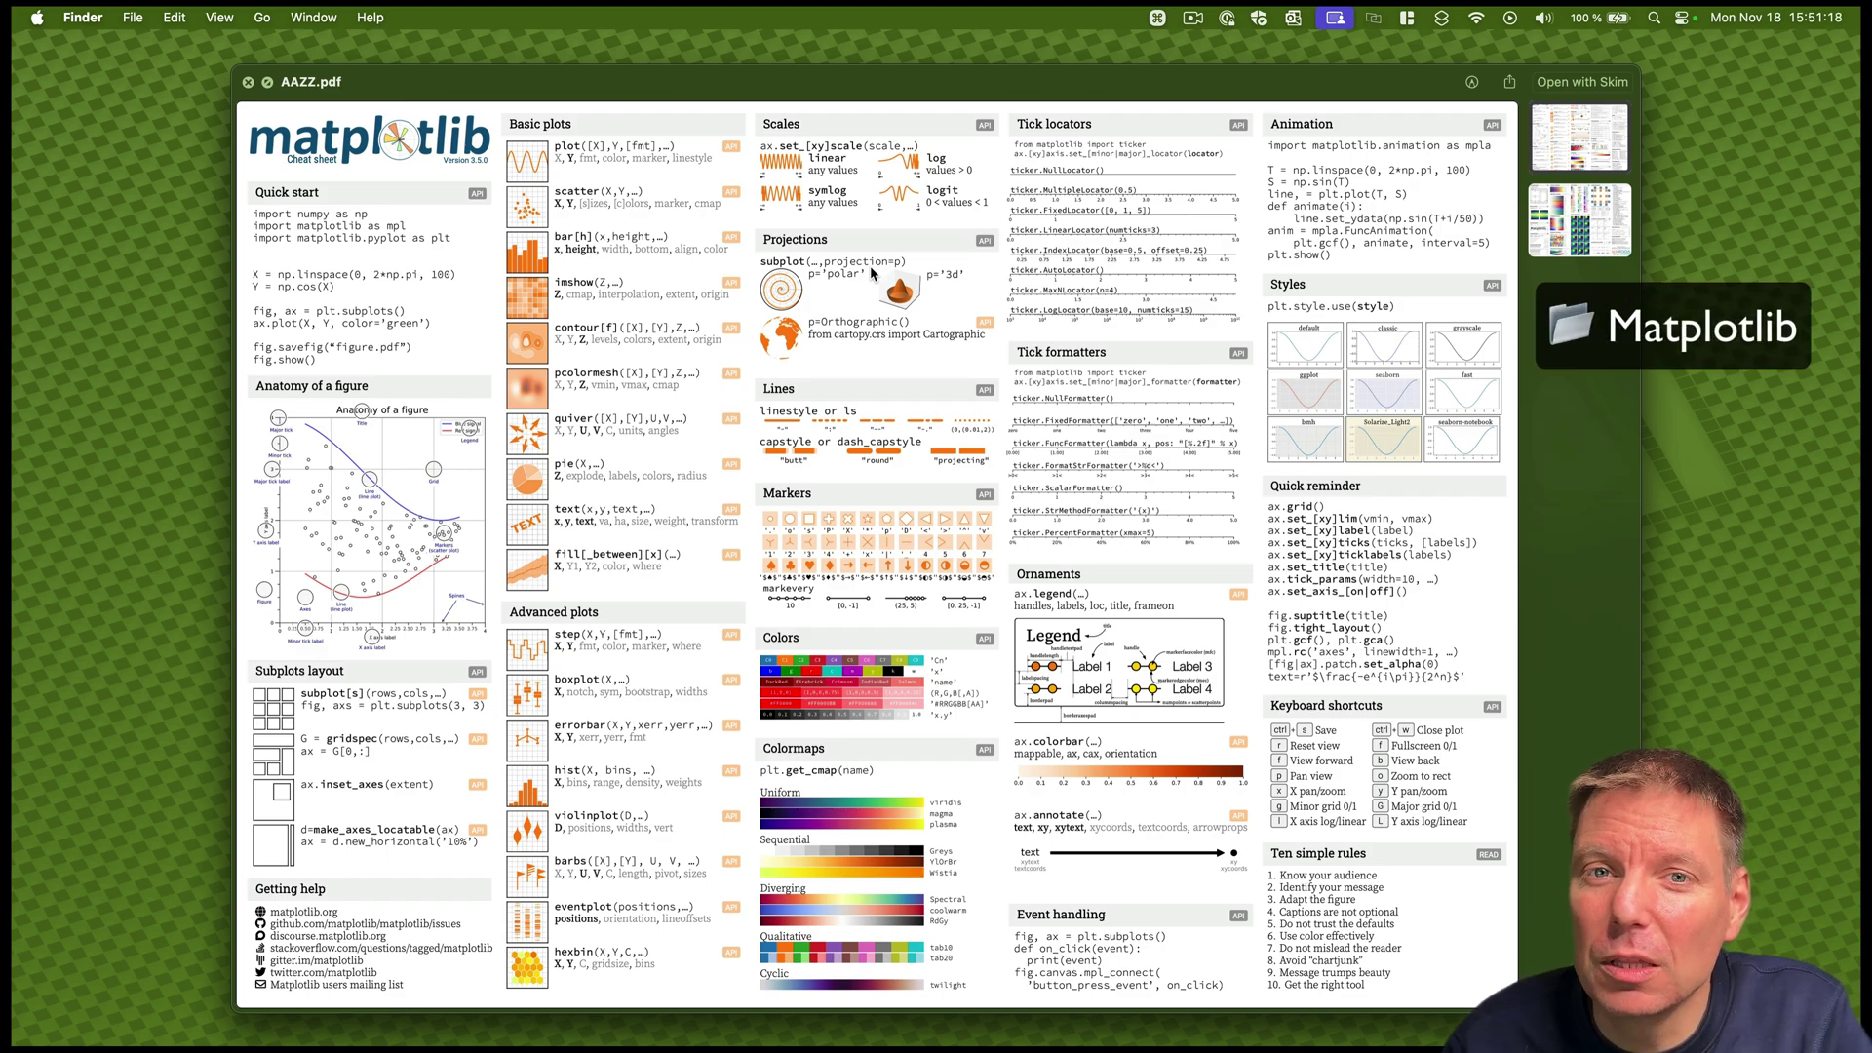
pyautogui.press('space')
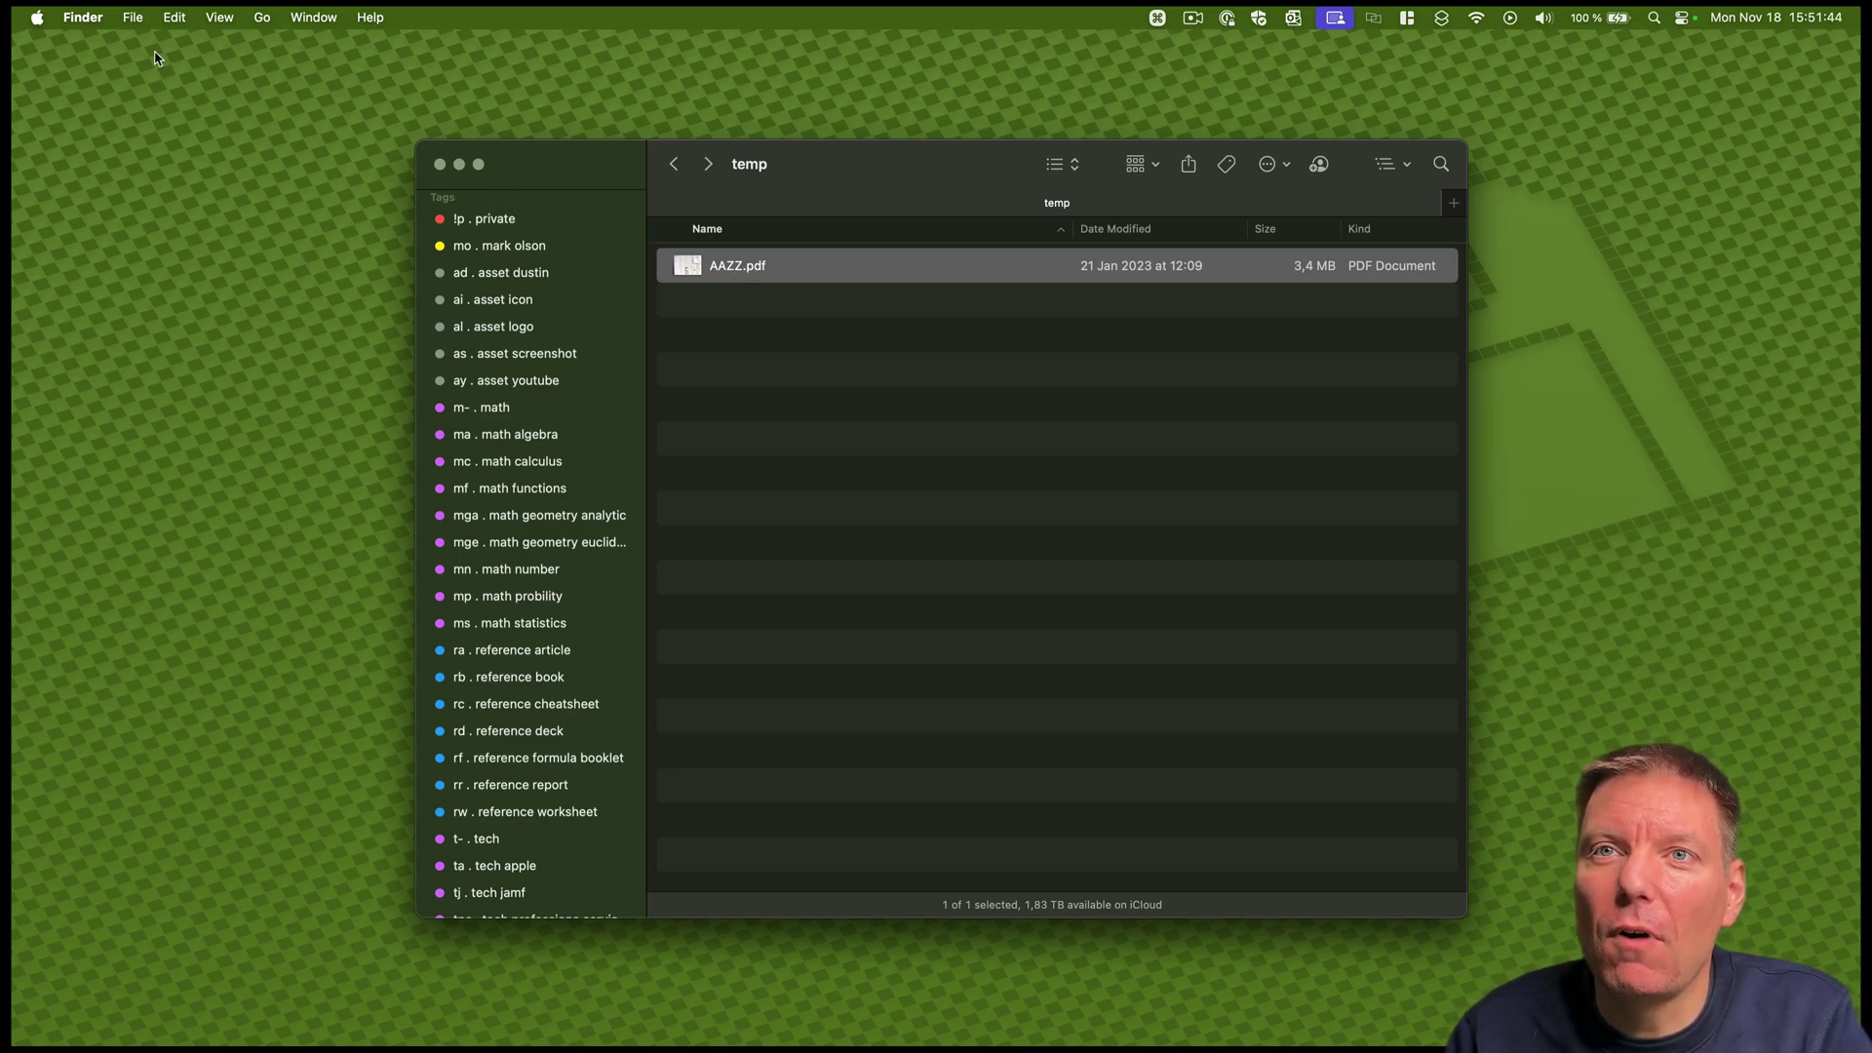
# Assign the tags "rc . reference cheatsheet" and "pp . programming python" to AAZZ.pdf
pyautogui.click(134, 18)
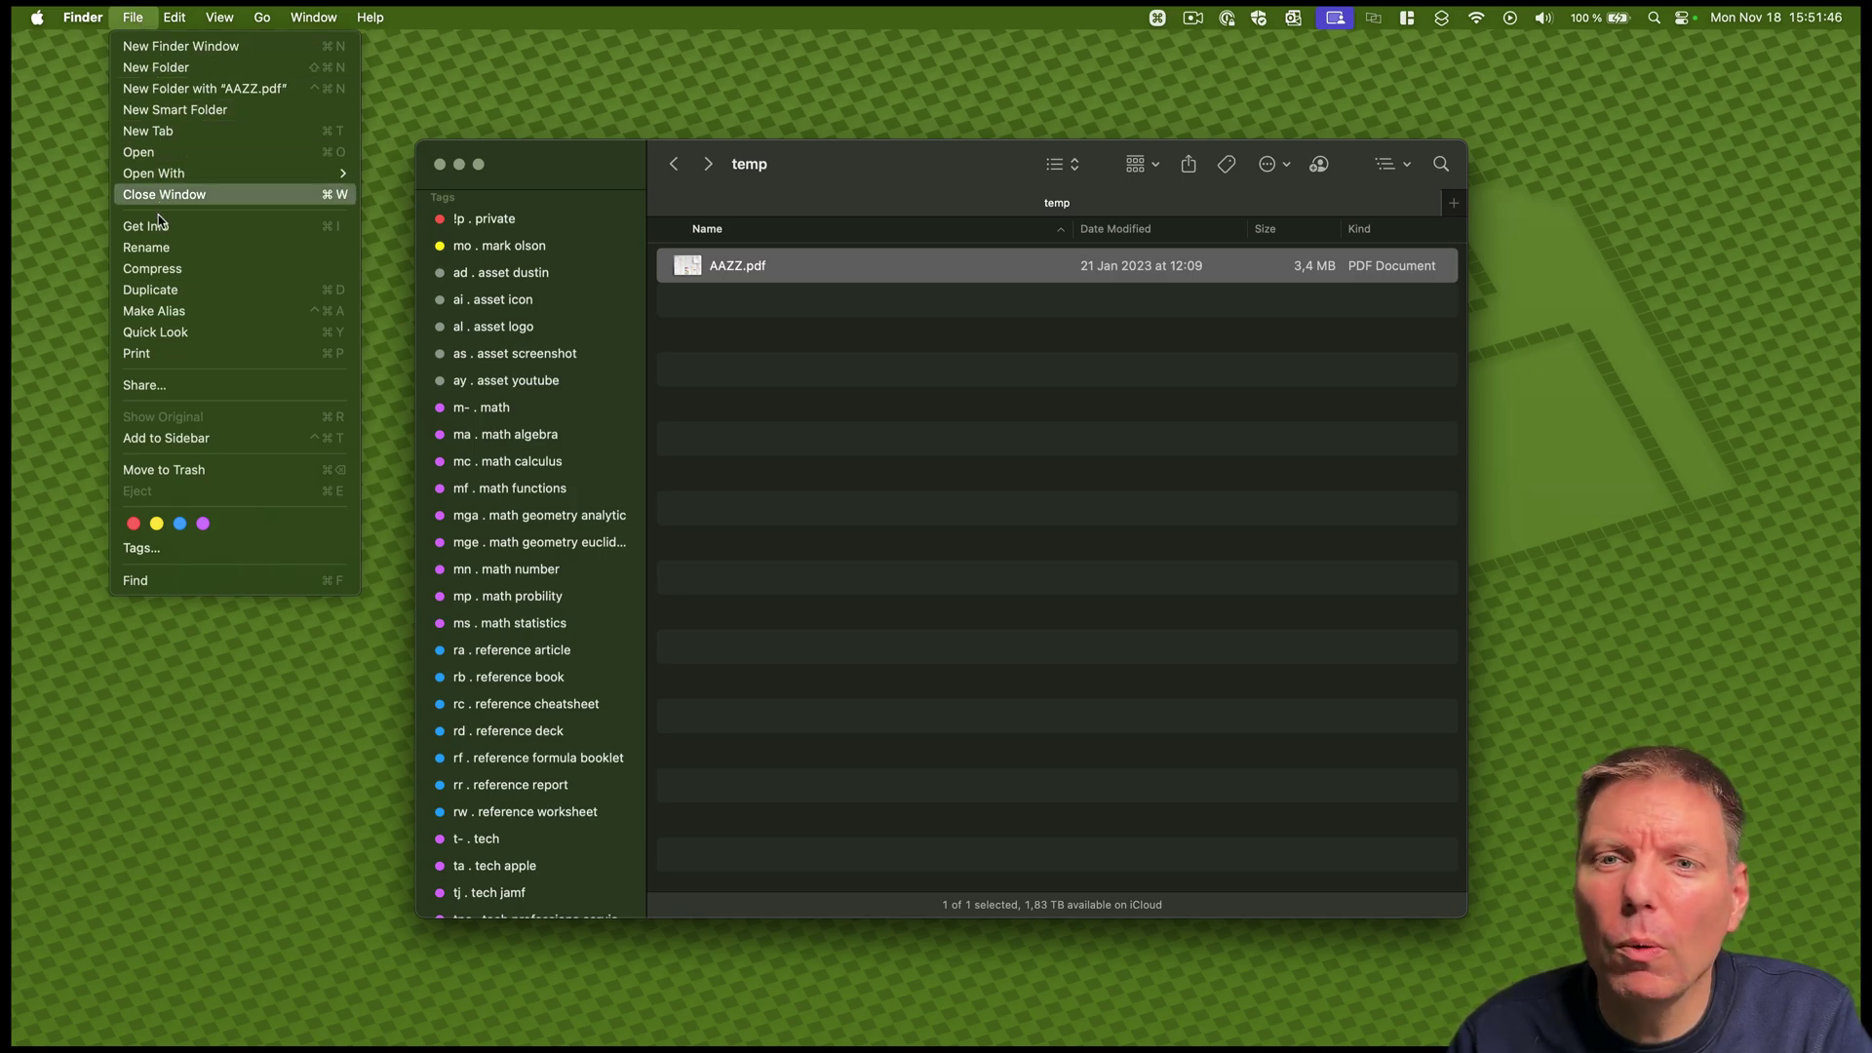
pyautogui.click(194, 555)
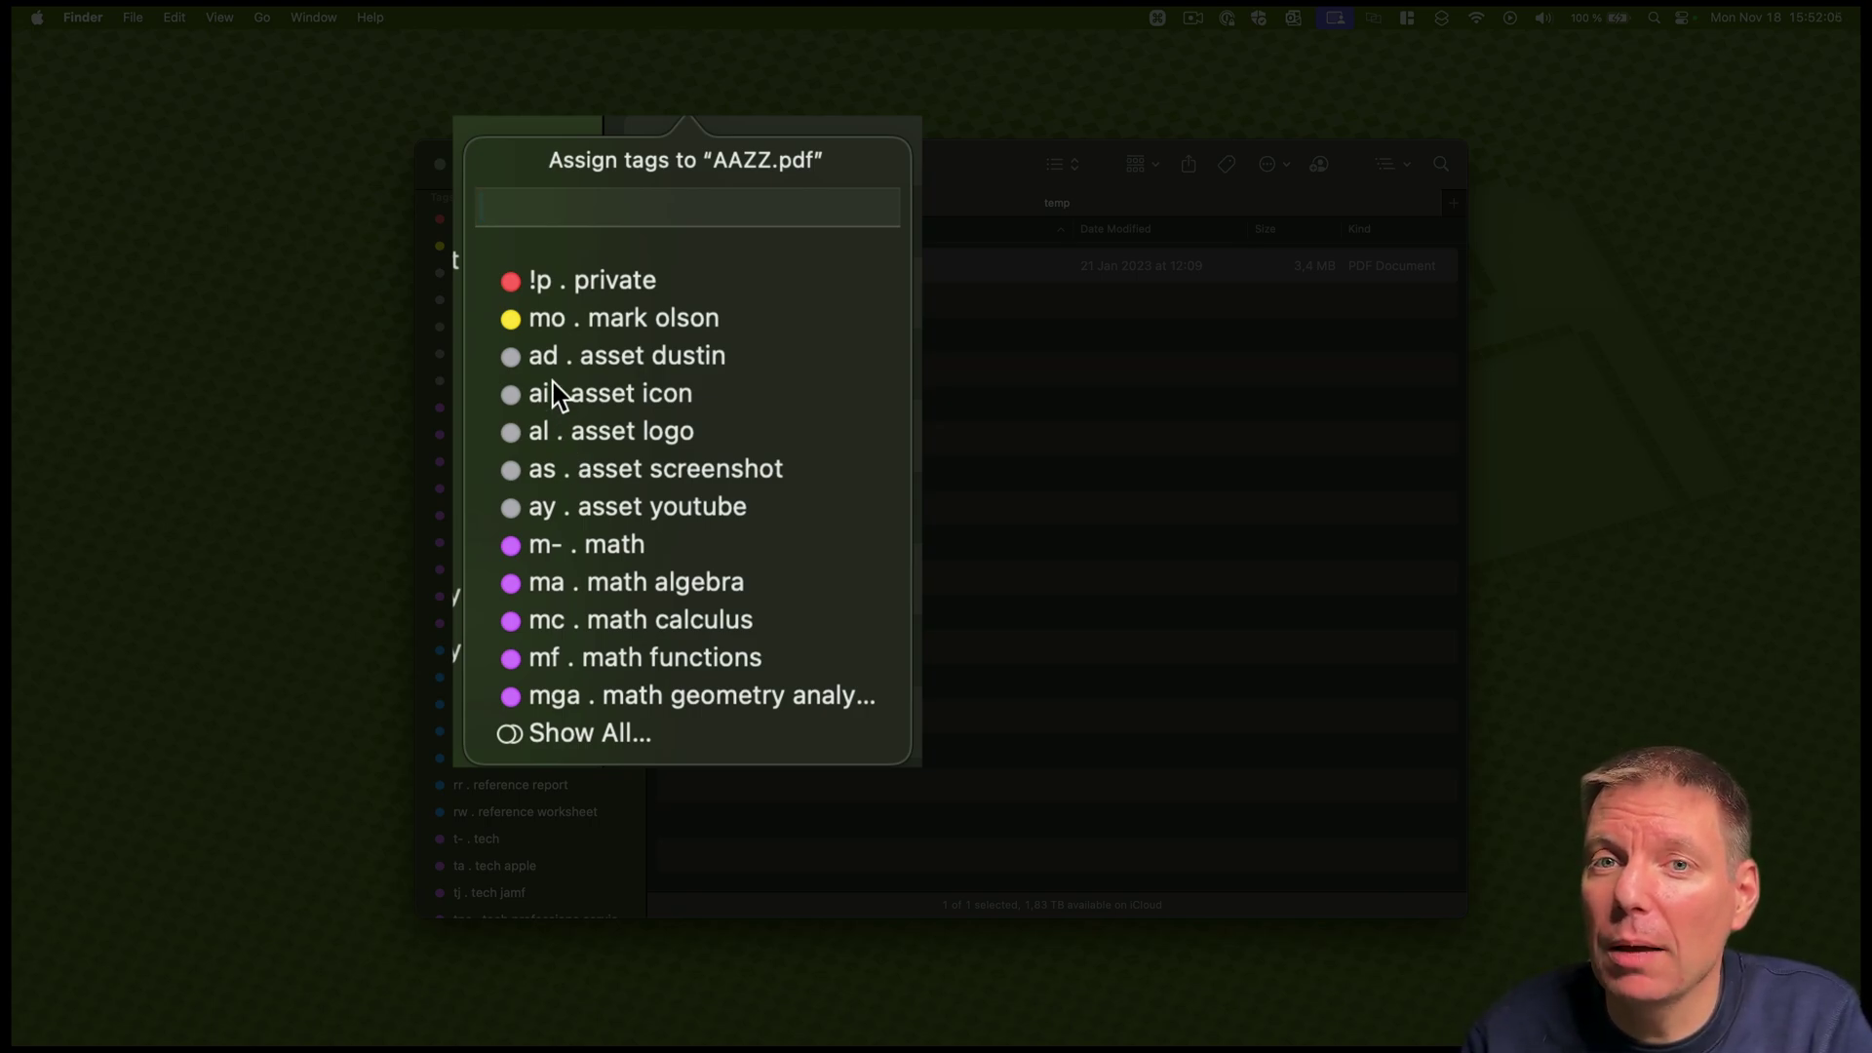
pyautogui.write('r')
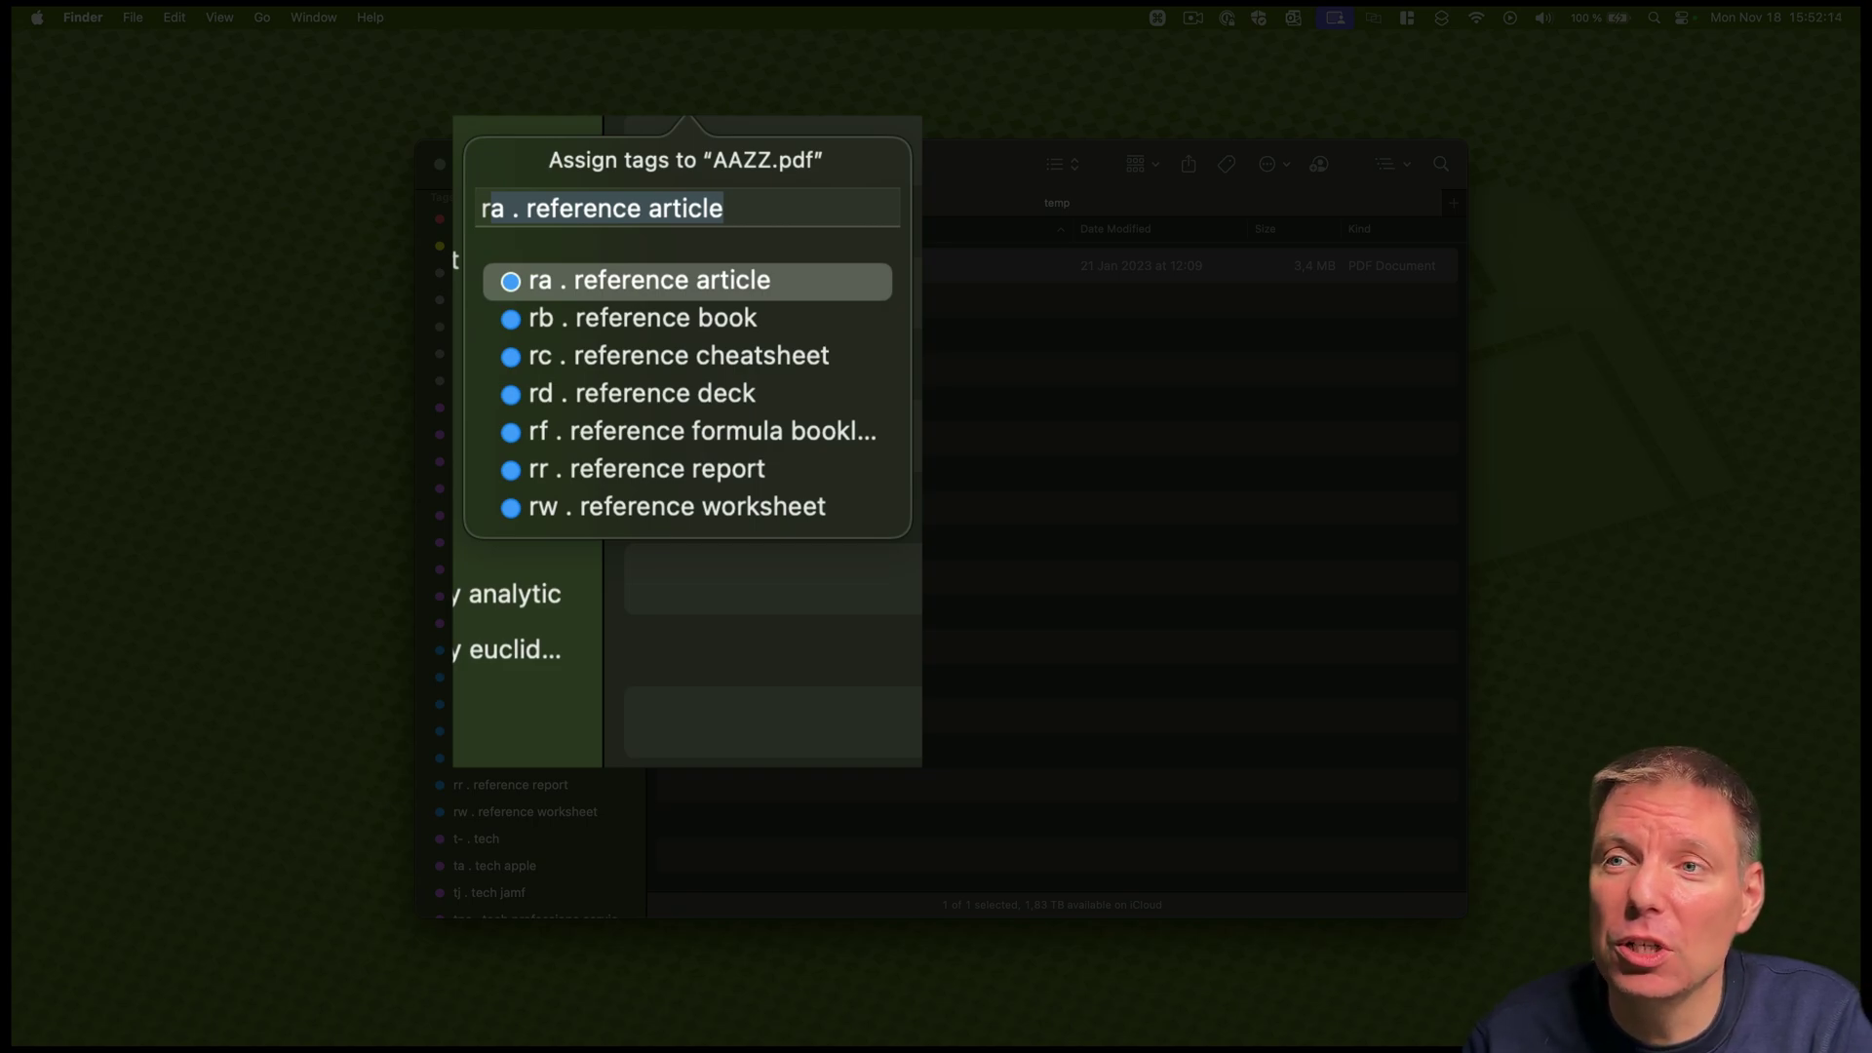
pyautogui.write('c')
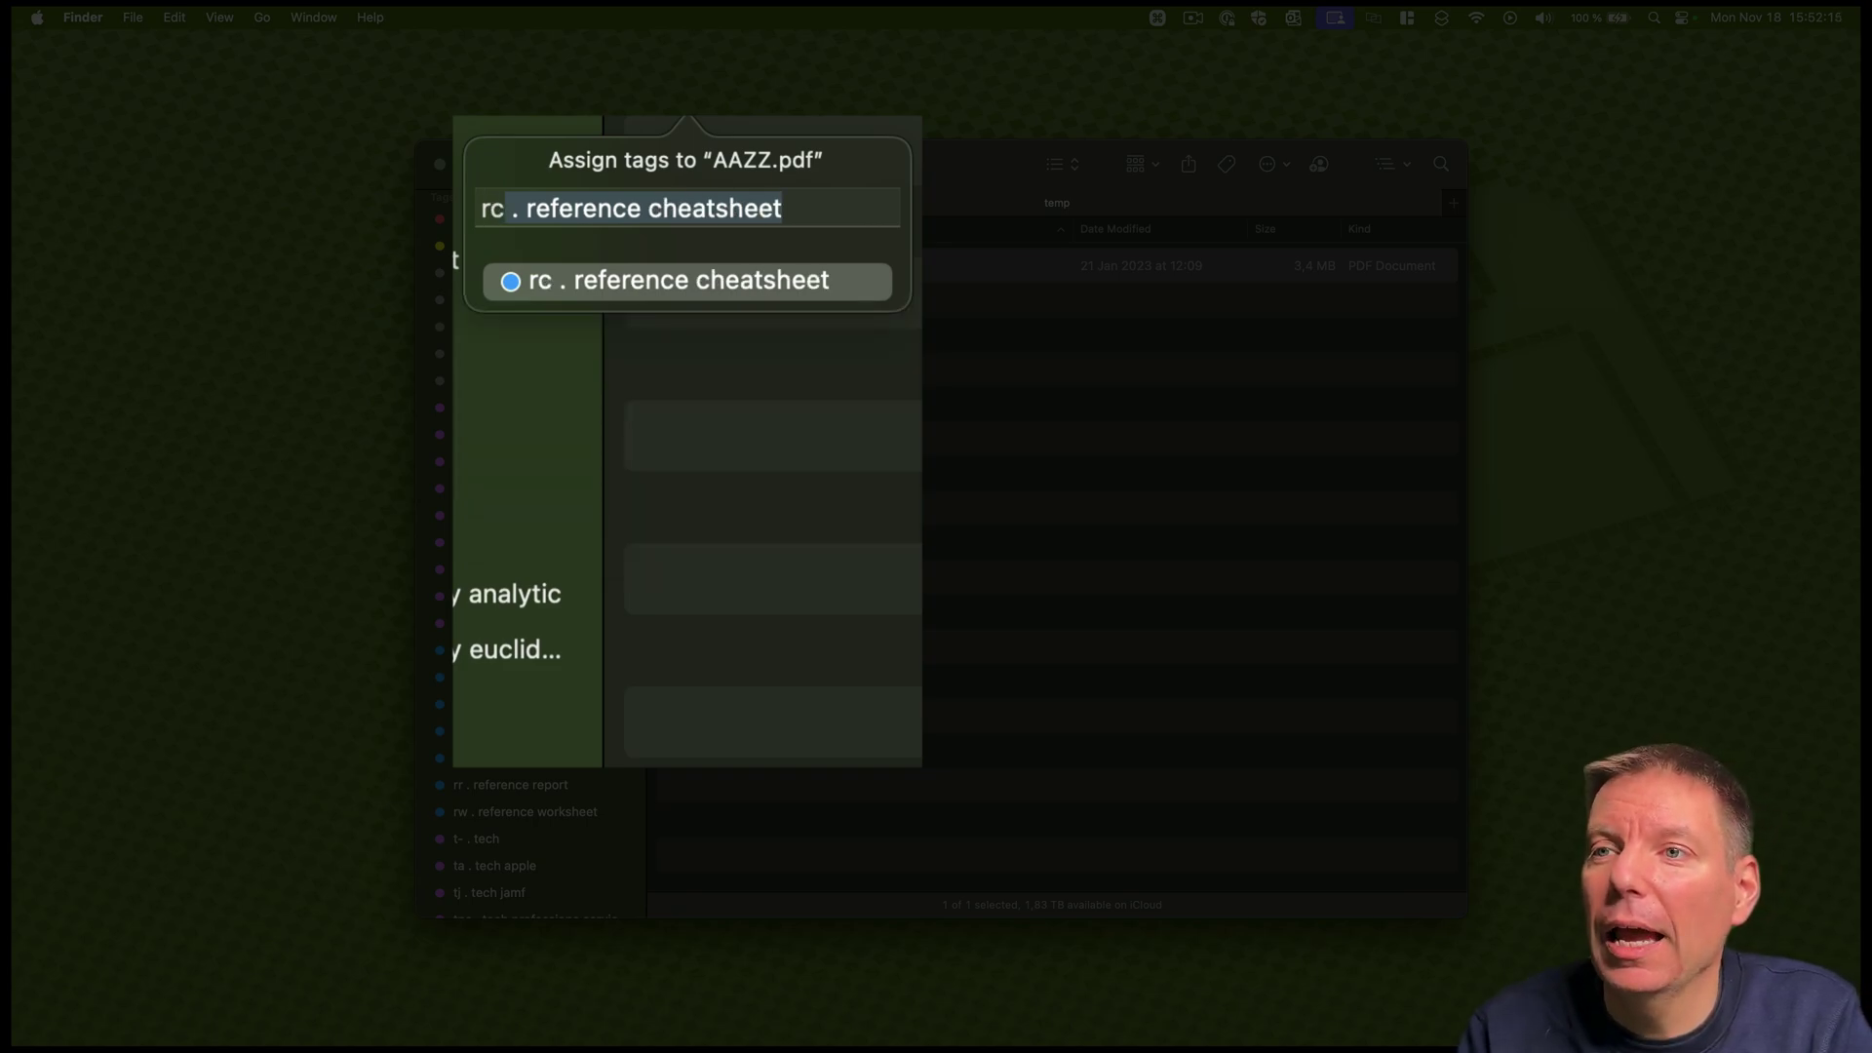
pyautogui.press('Return')
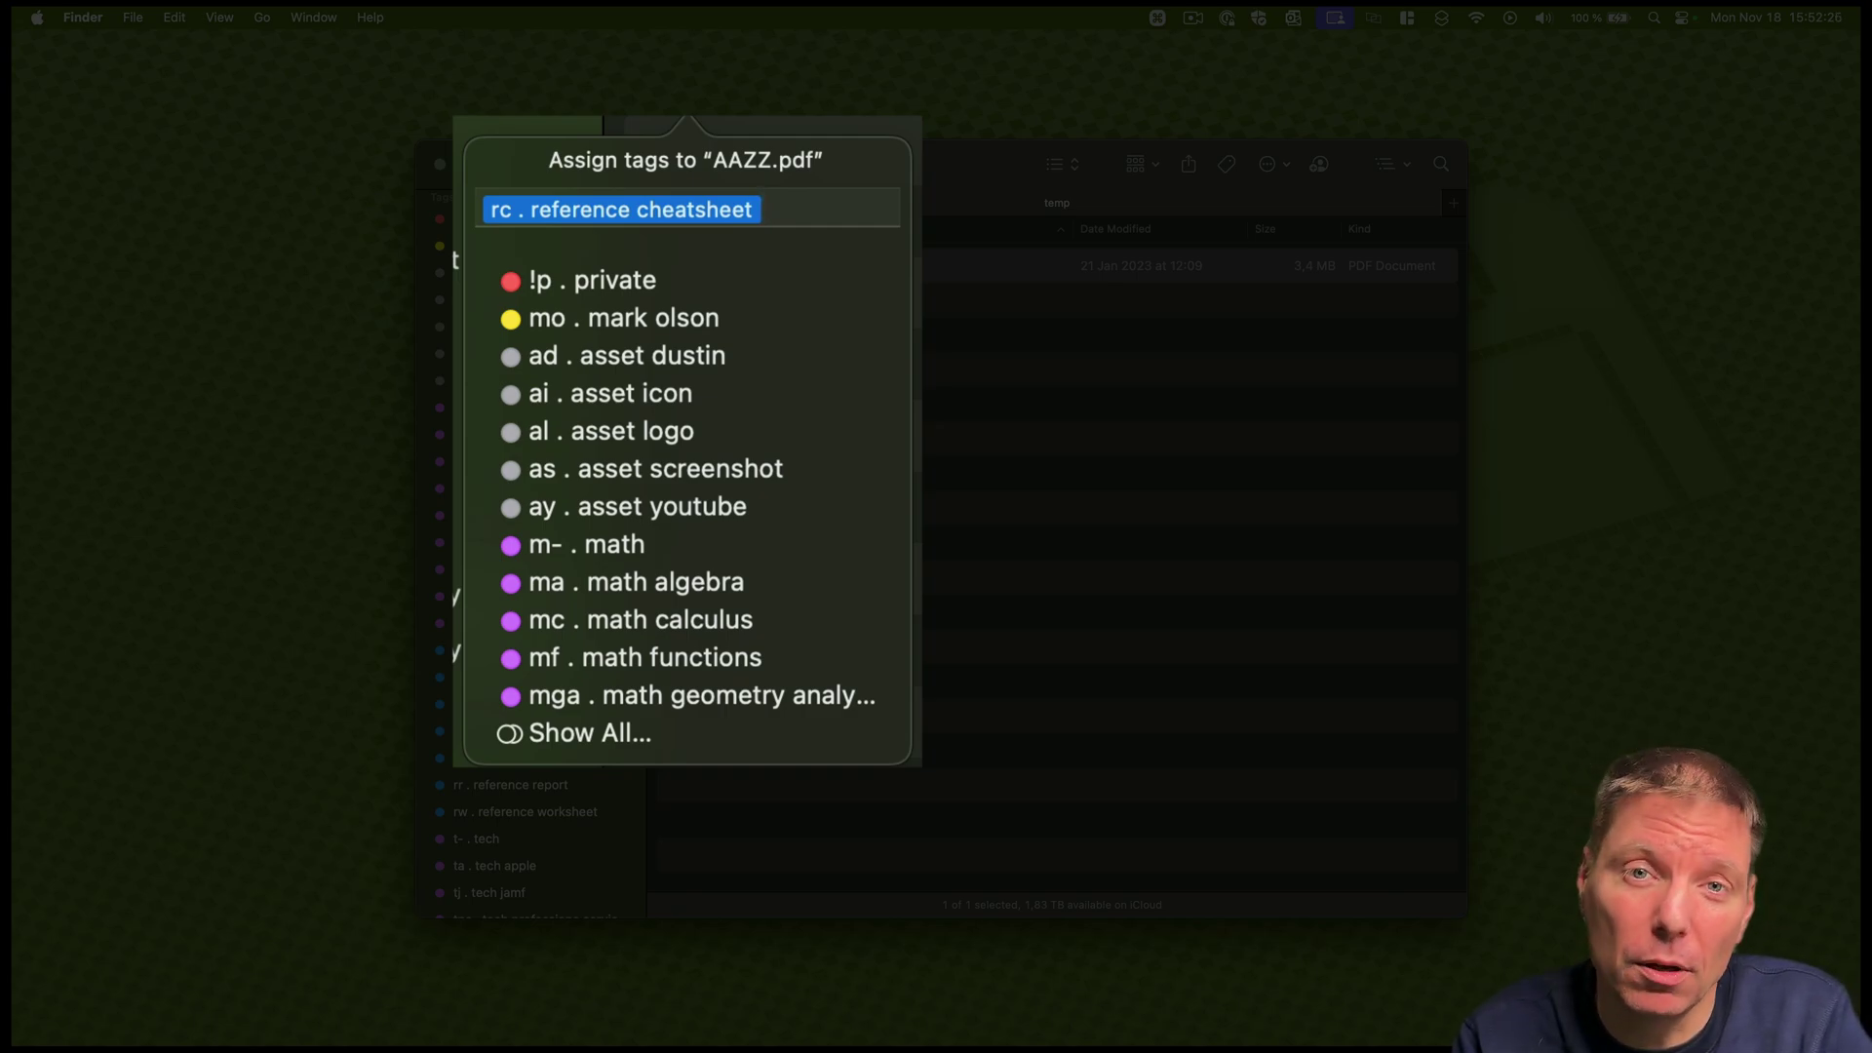
pyautogui.write('p')
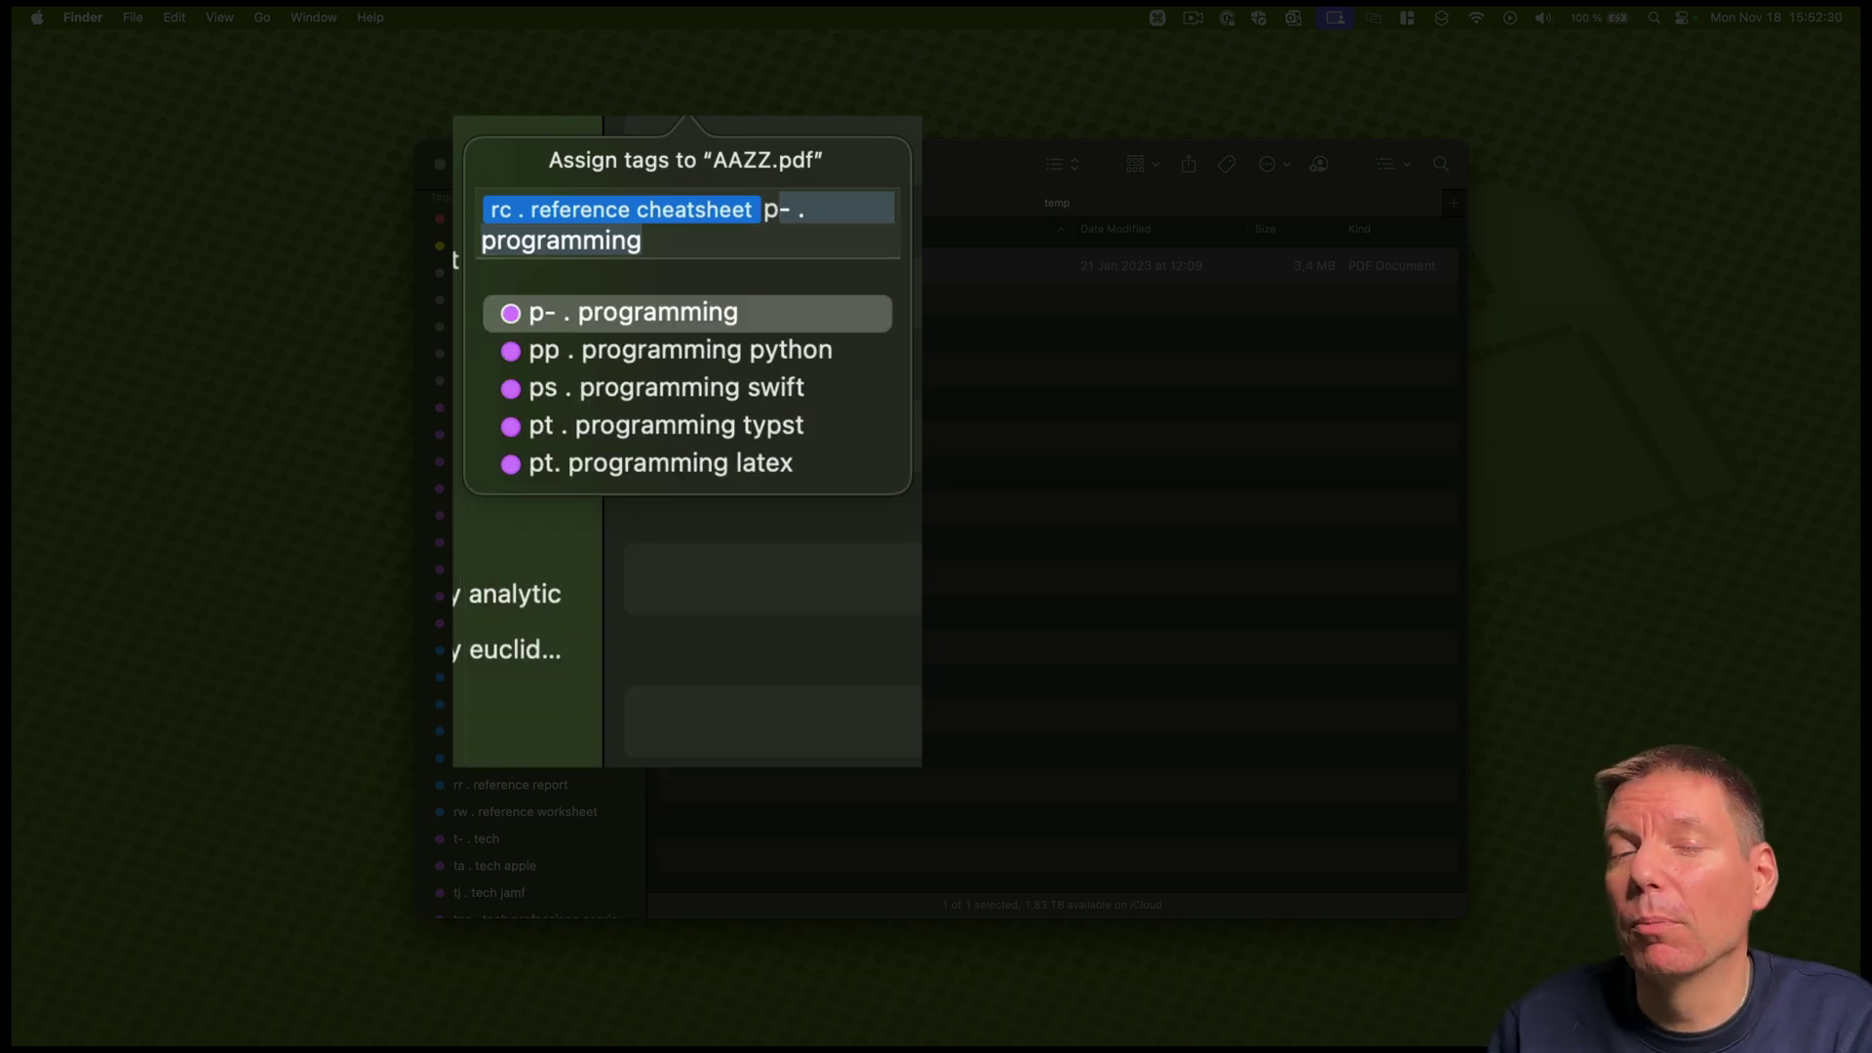
pyautogui.write('p')
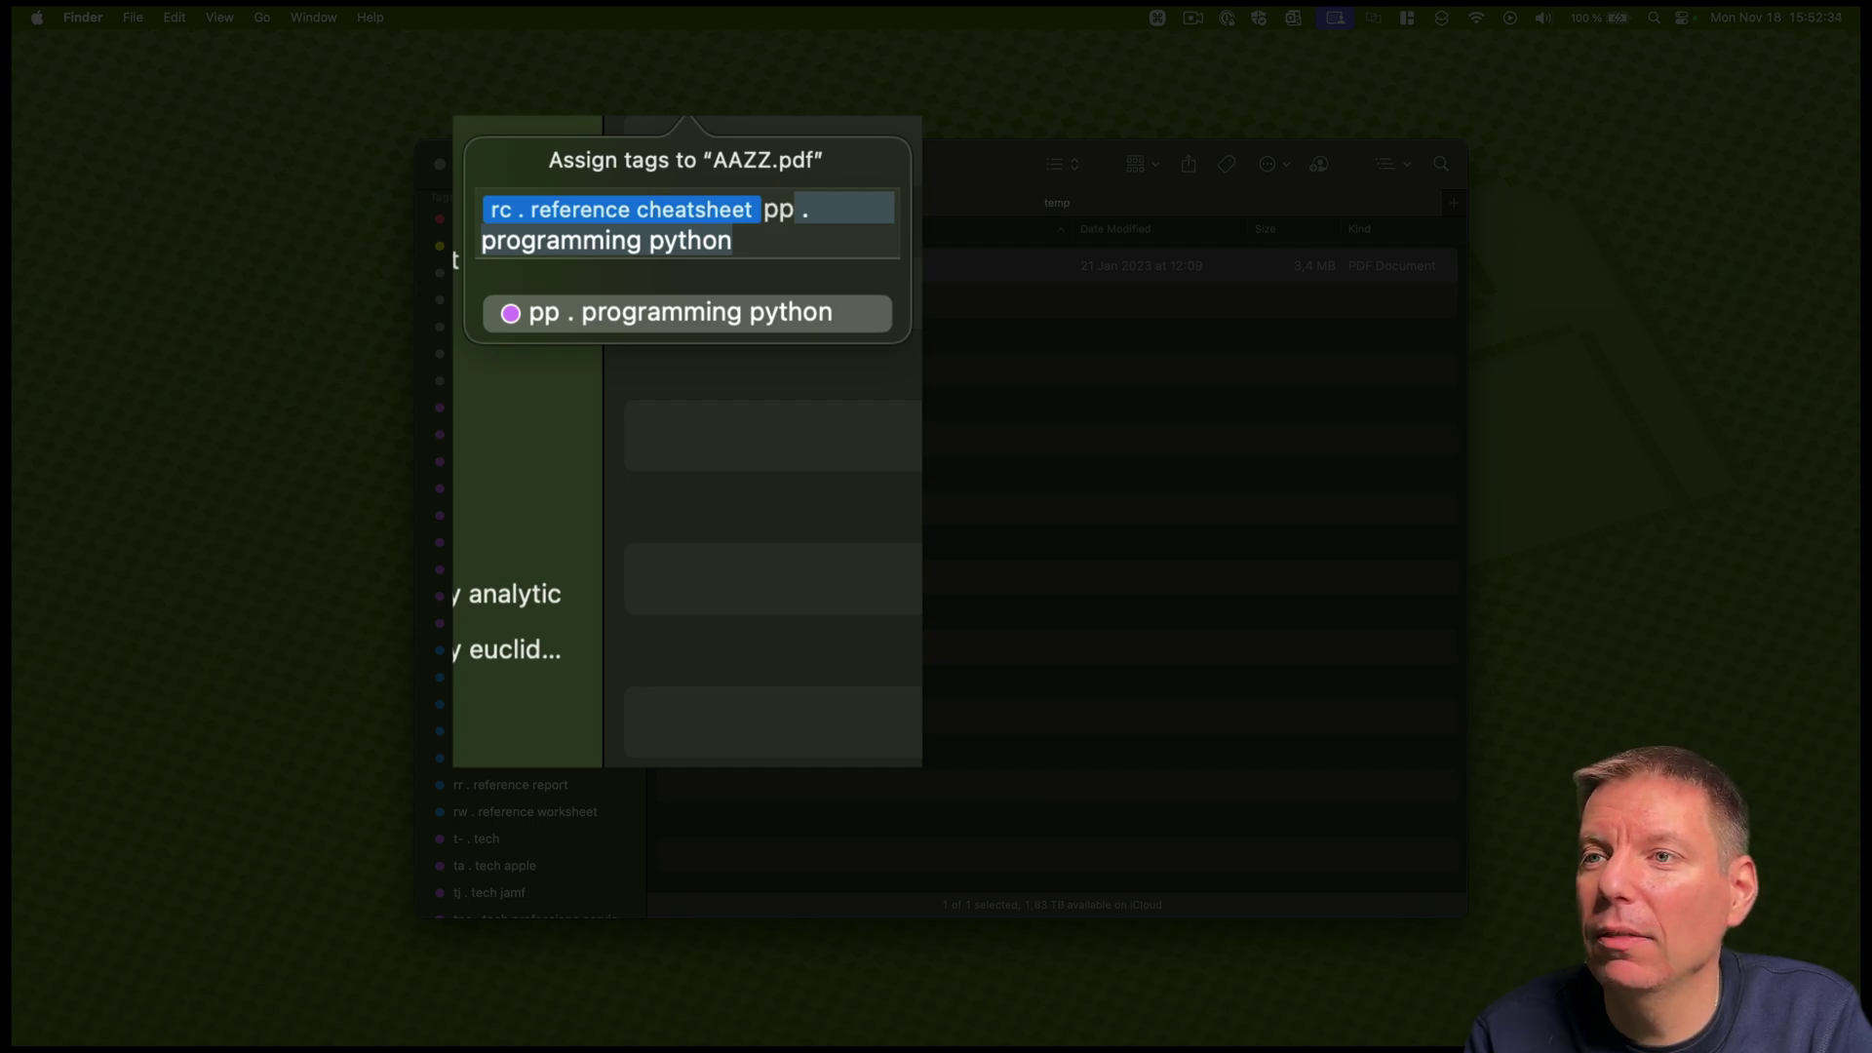
pyautogui.press('Return')
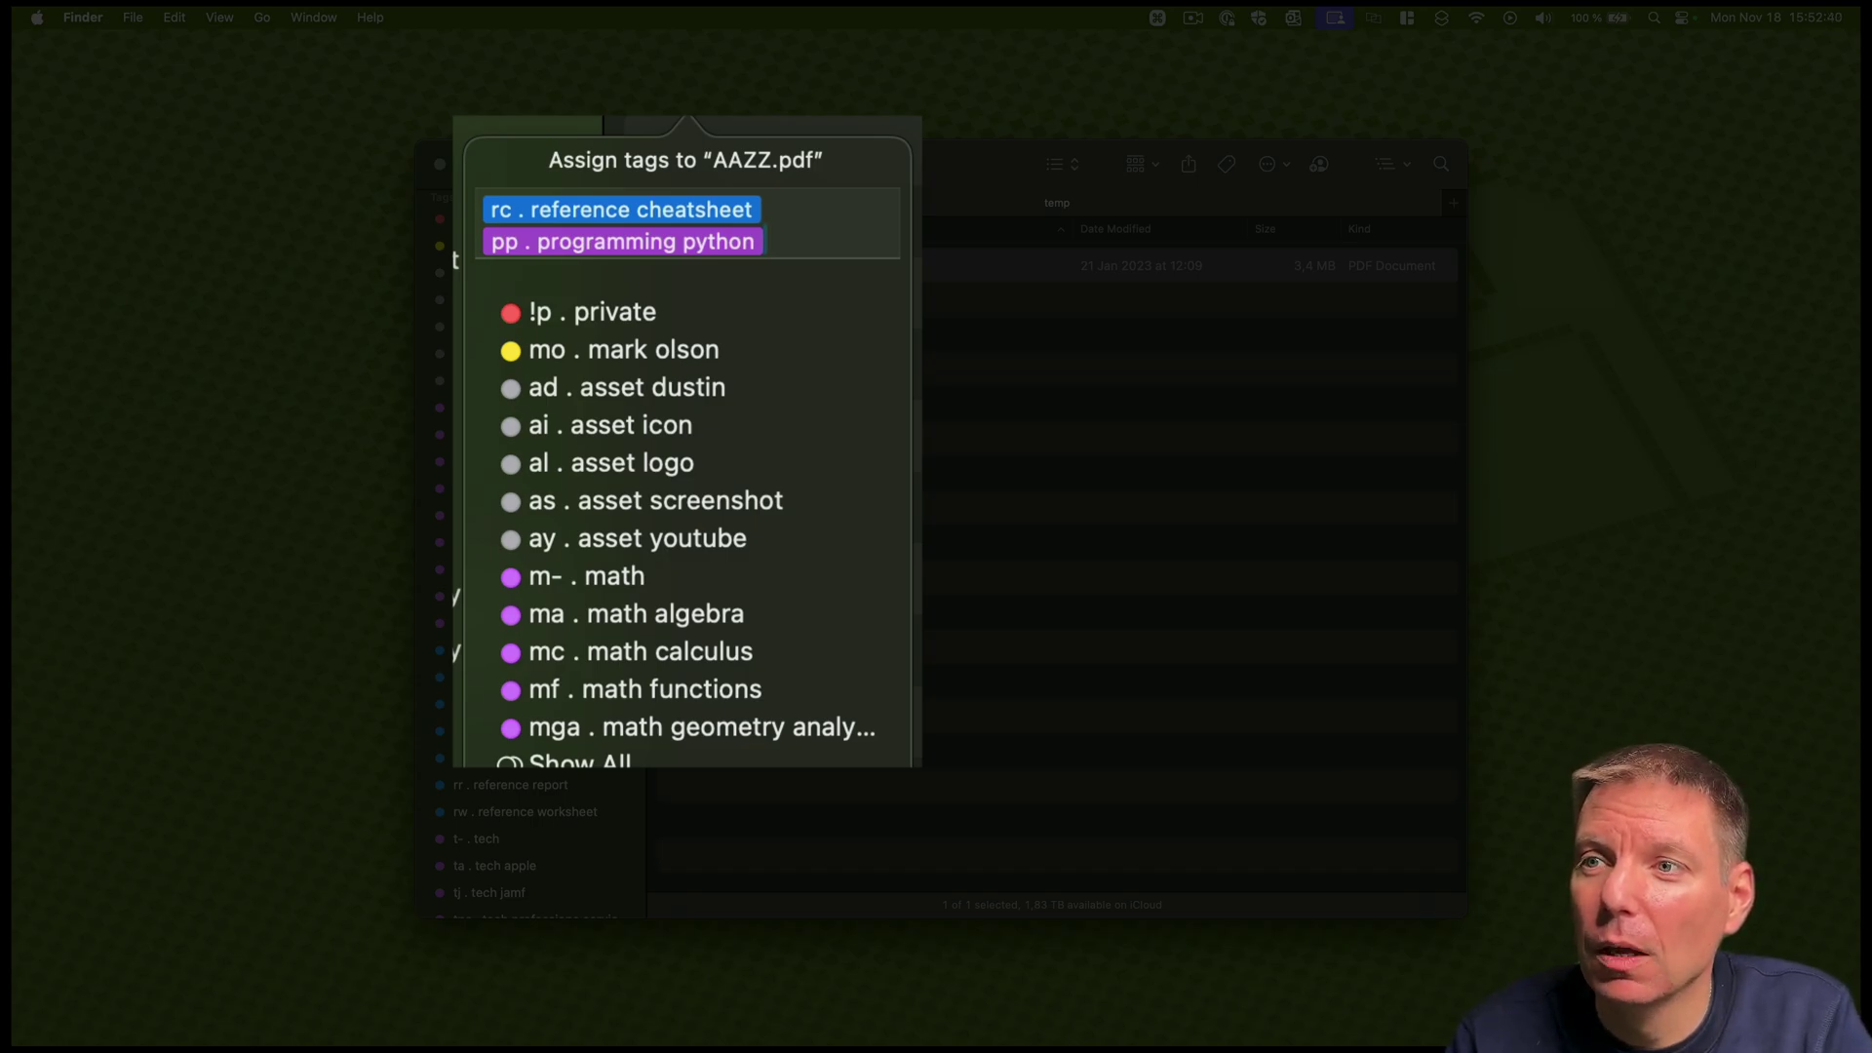
pyautogui.press('Return')
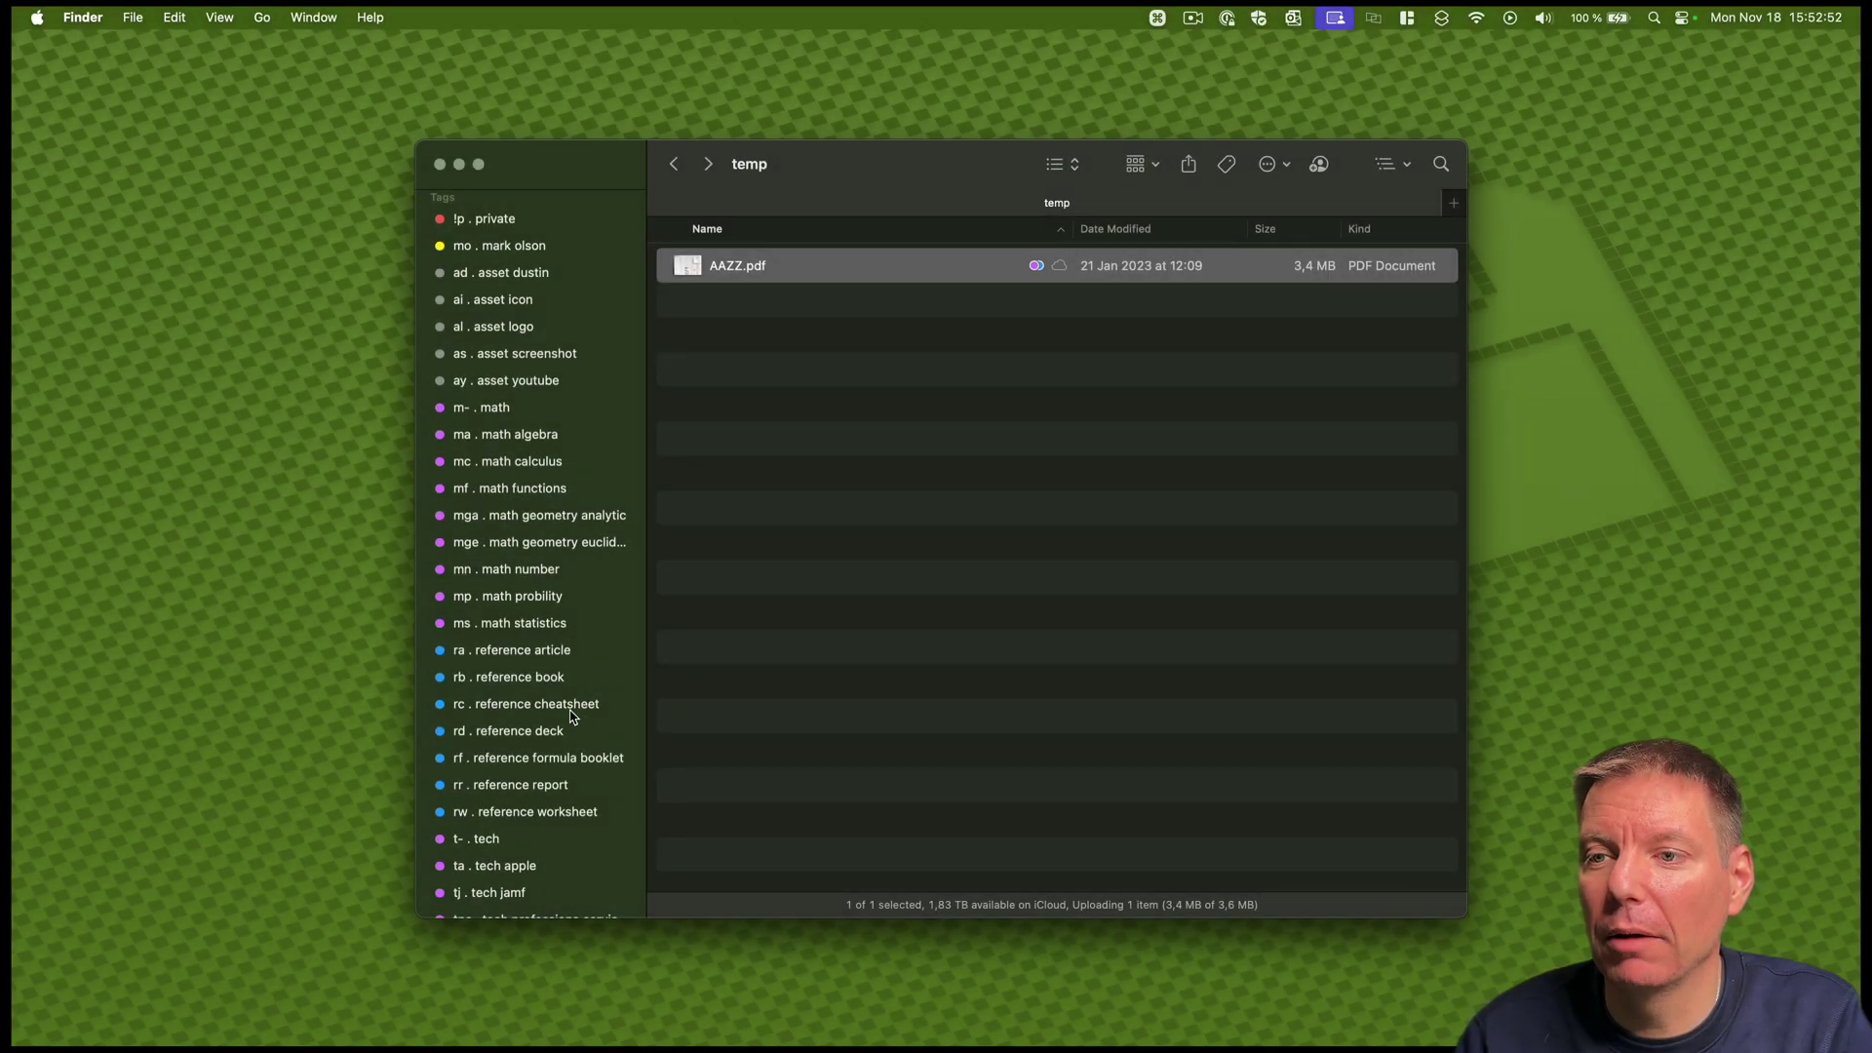
# View the files tagged "rc . reference cheatsheet" and those tagged "pp . programming python"
pyautogui.click(562, 710)
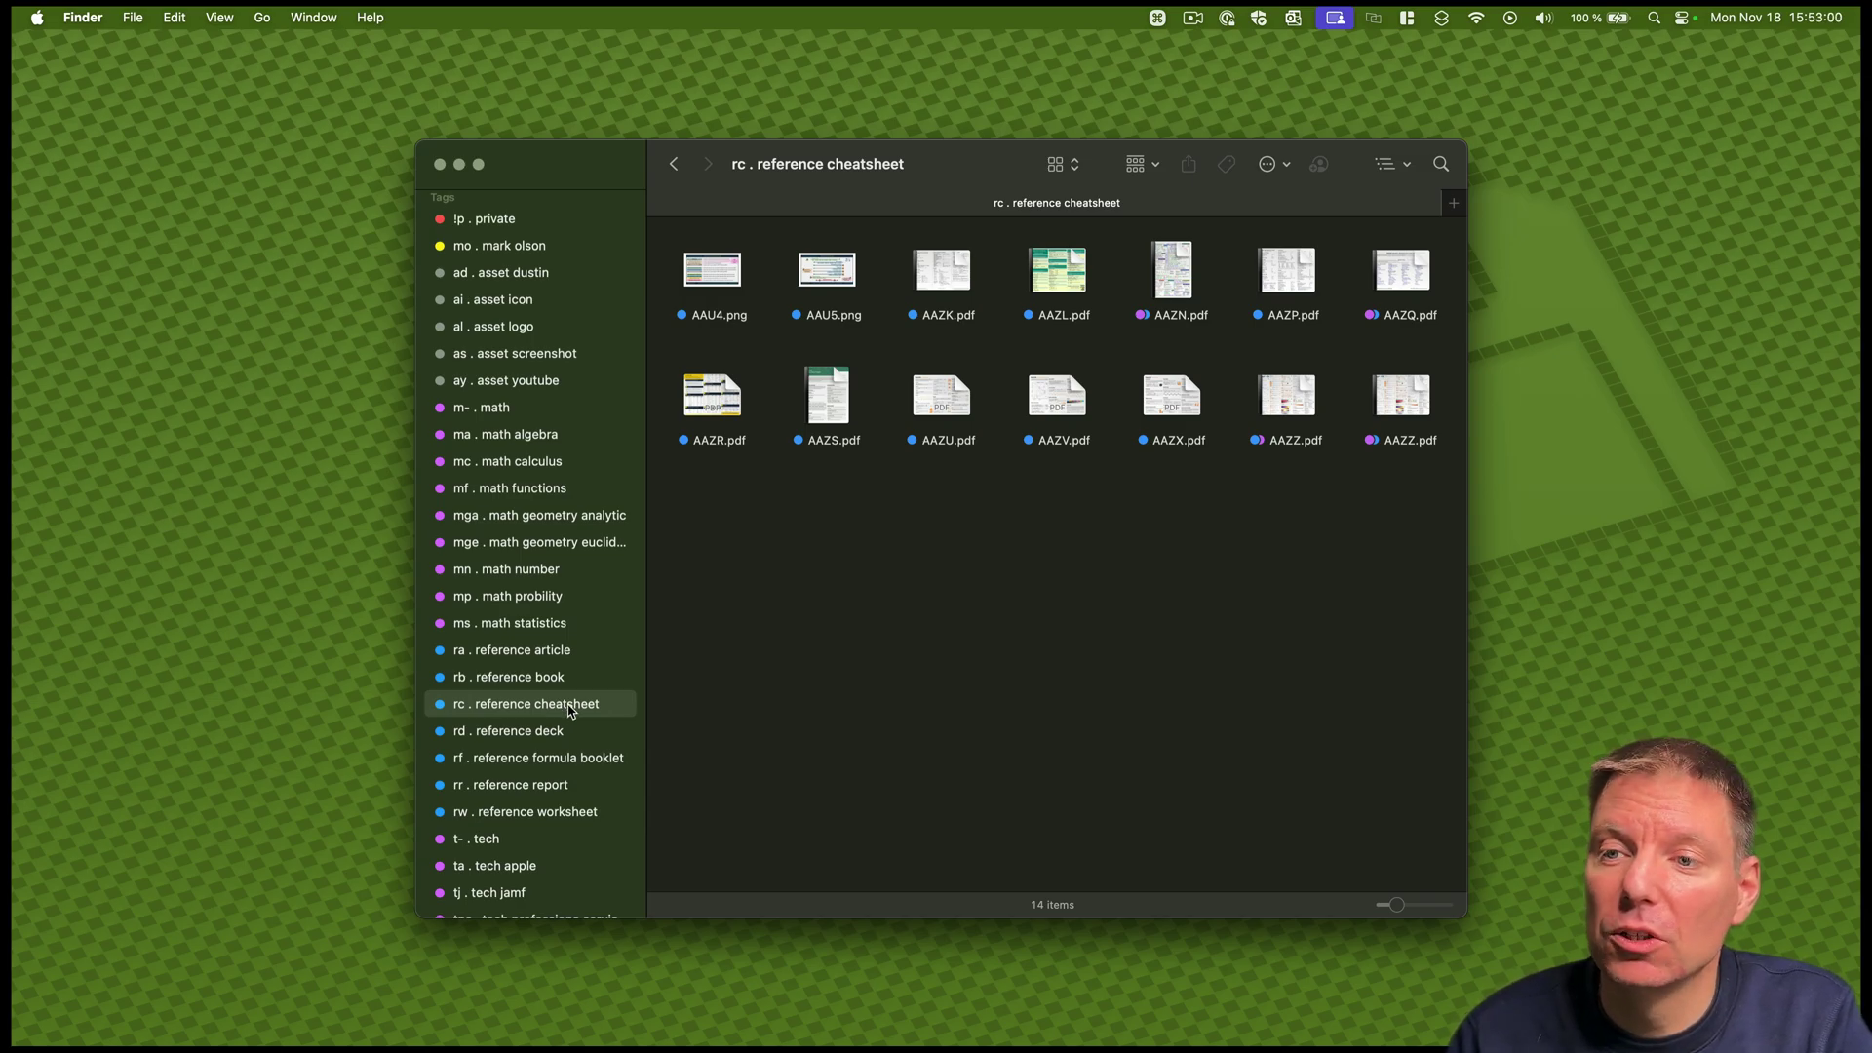
pyautogui.scroll(-3, 567, 711)
pyautogui.scroll(-2, 568, 711)
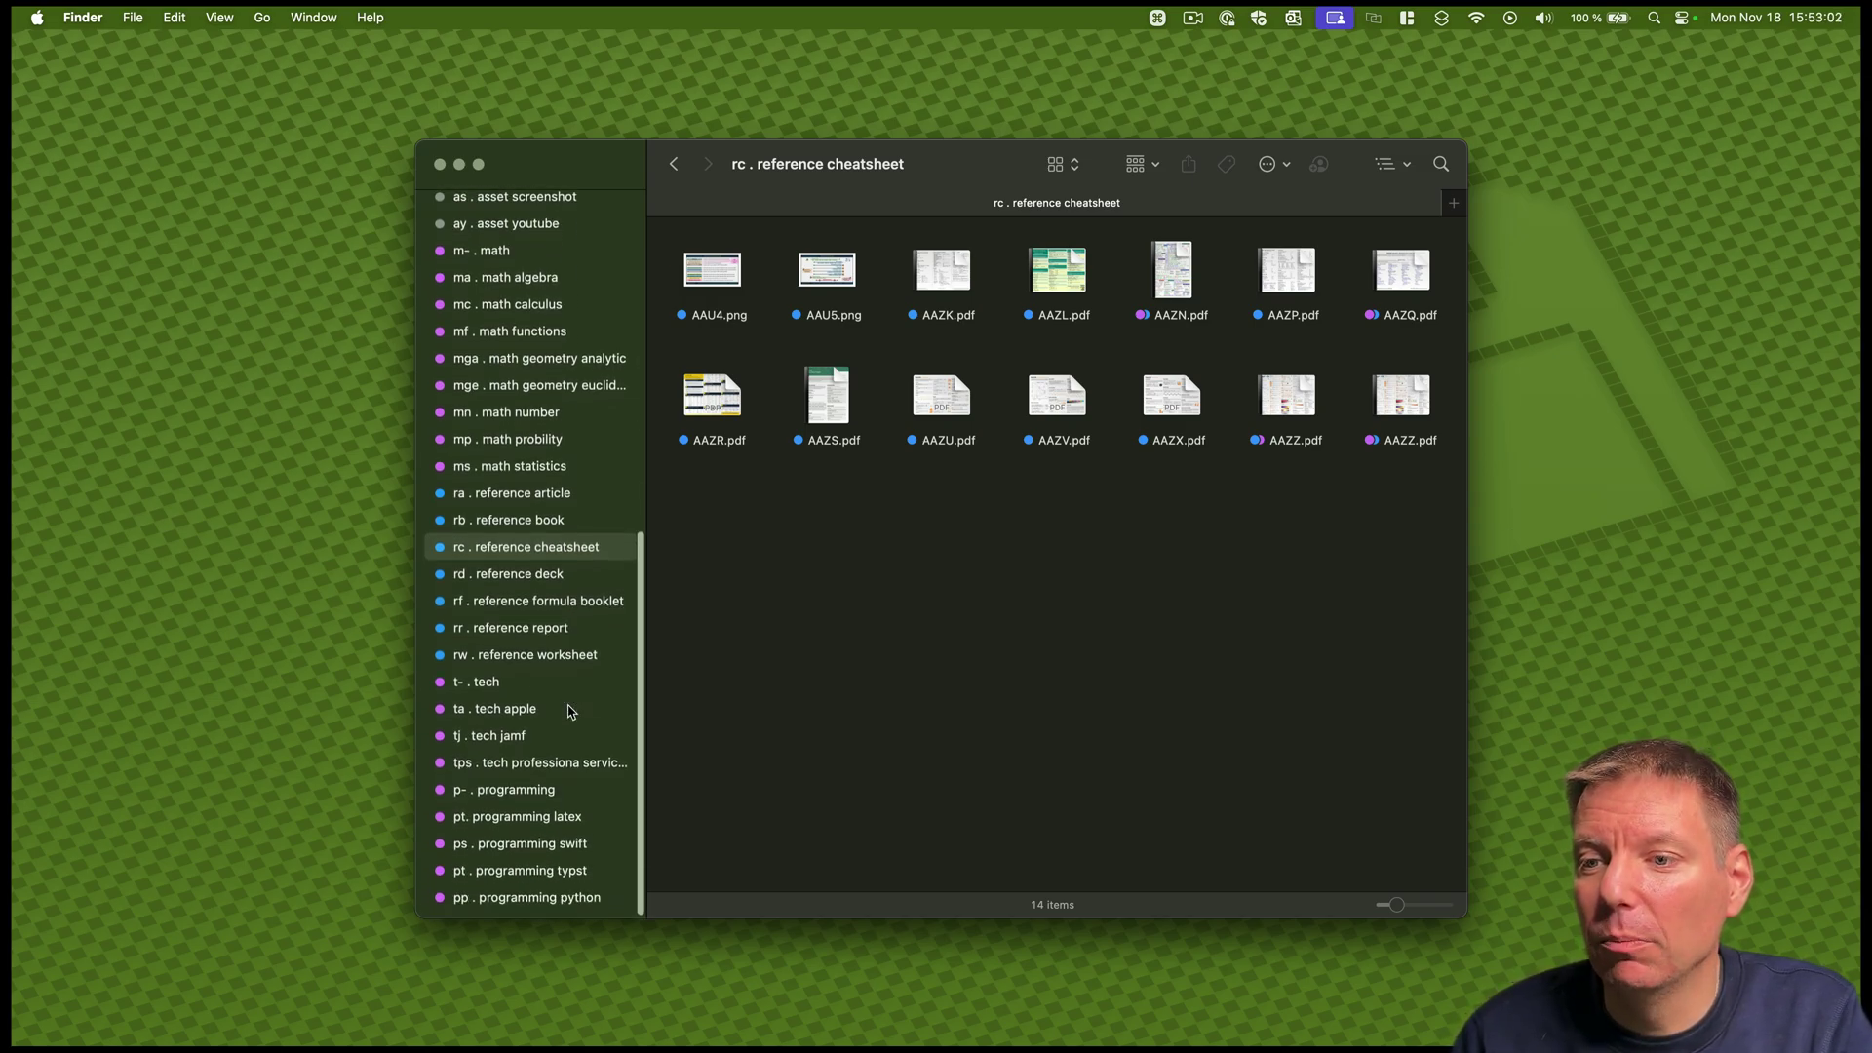
pyautogui.click(574, 897)
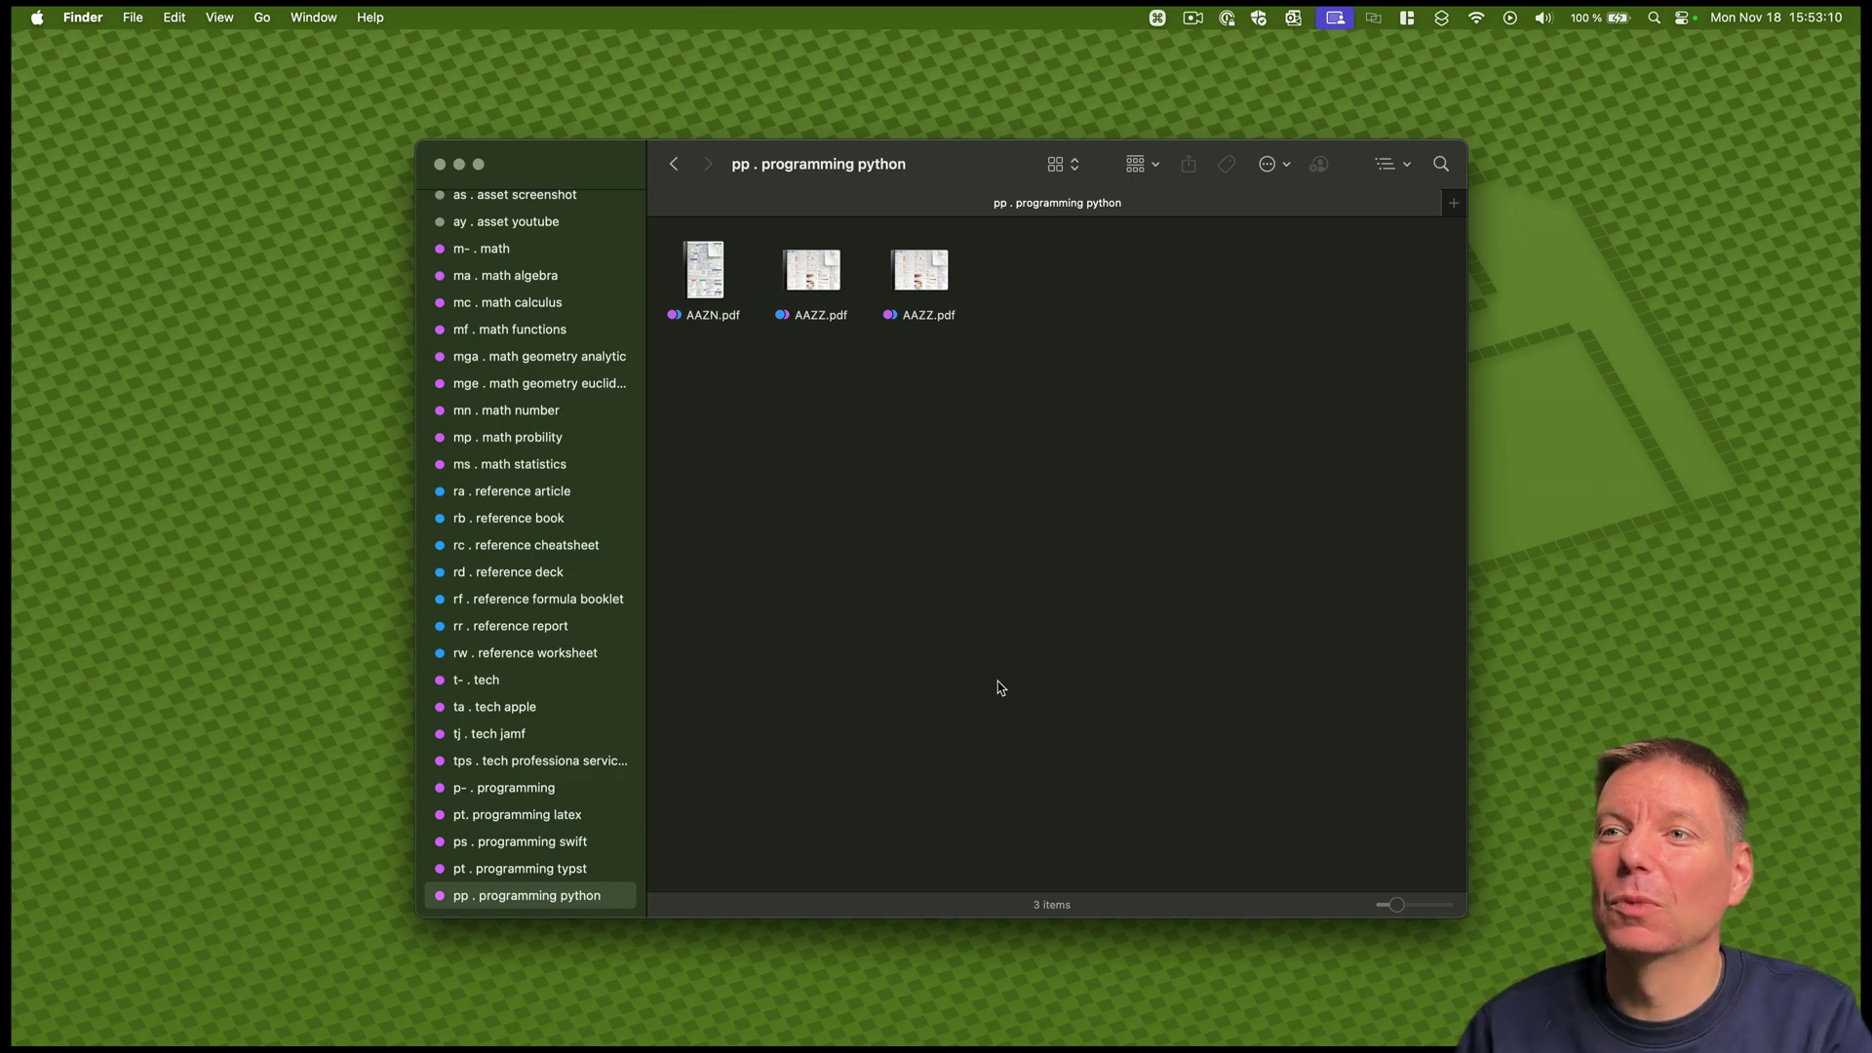
# Return to the temp folder and remove all tags from AAZZ.pdf
pyautogui.click(675, 164)
pyautogui.click(675, 165)
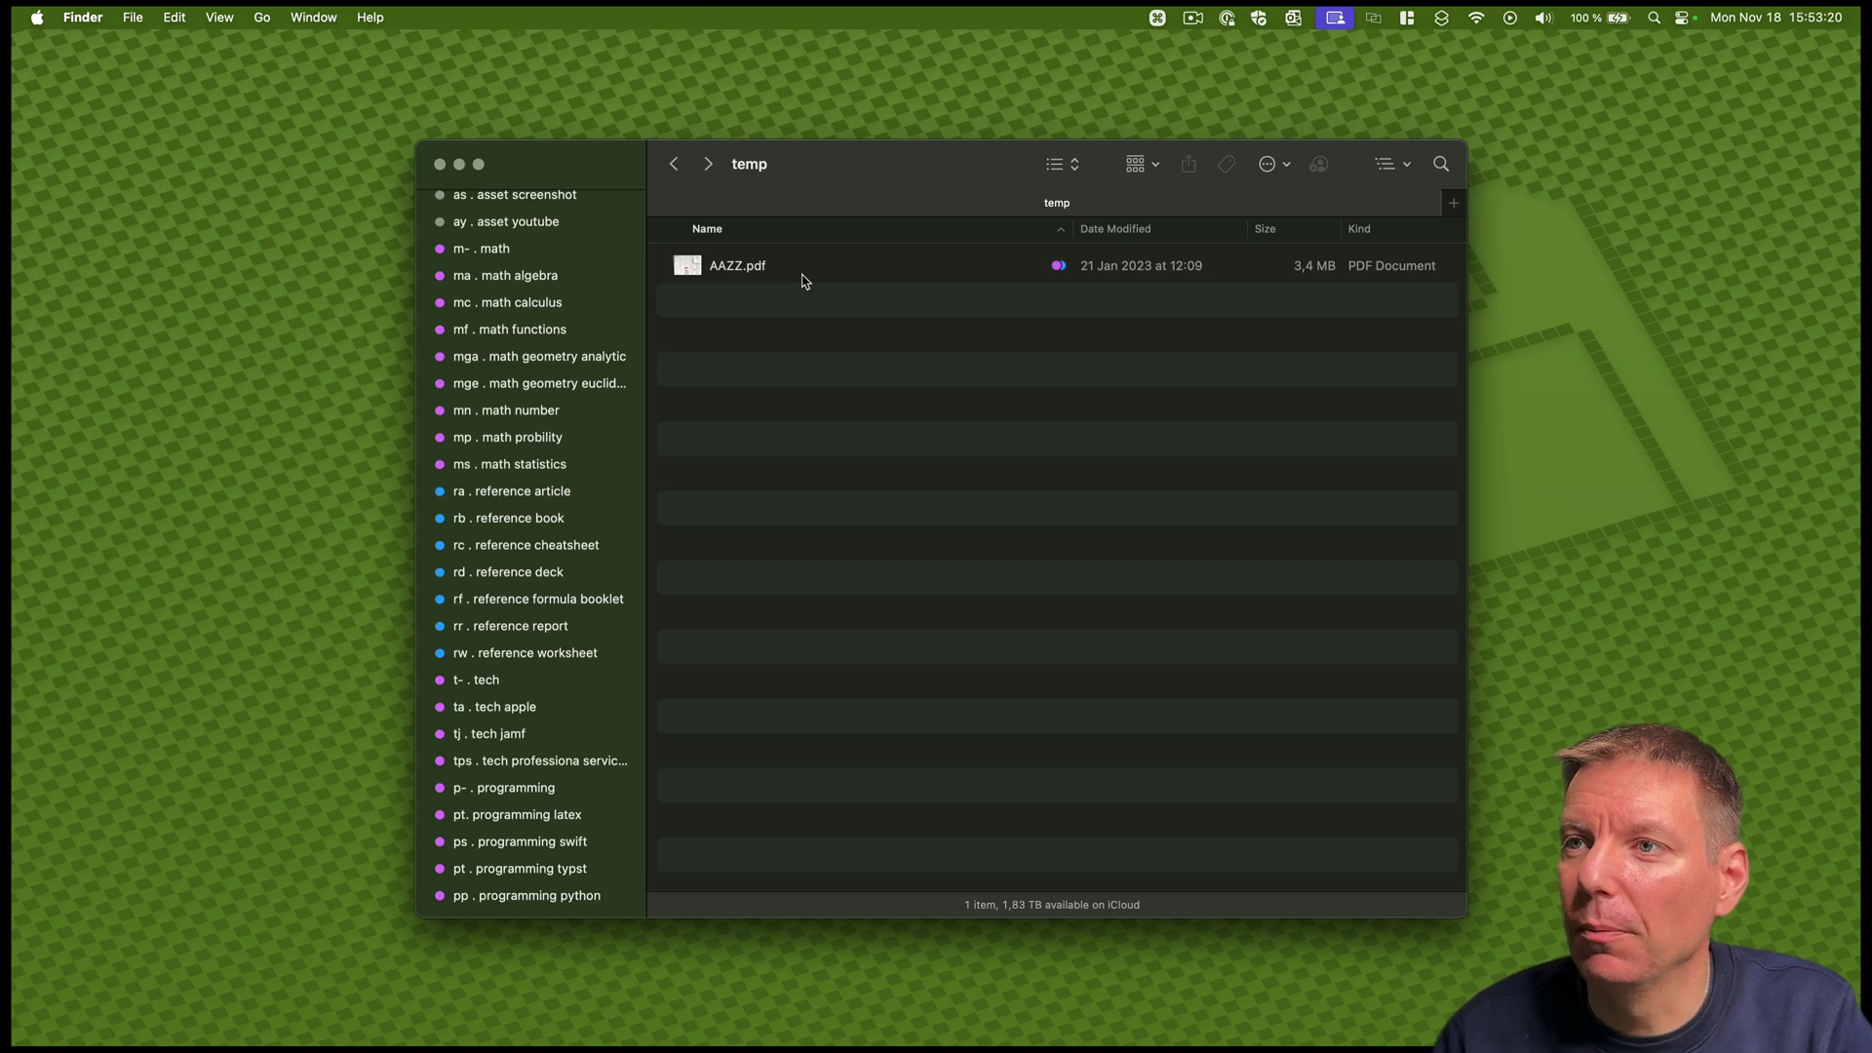
pyautogui.click(803, 281)
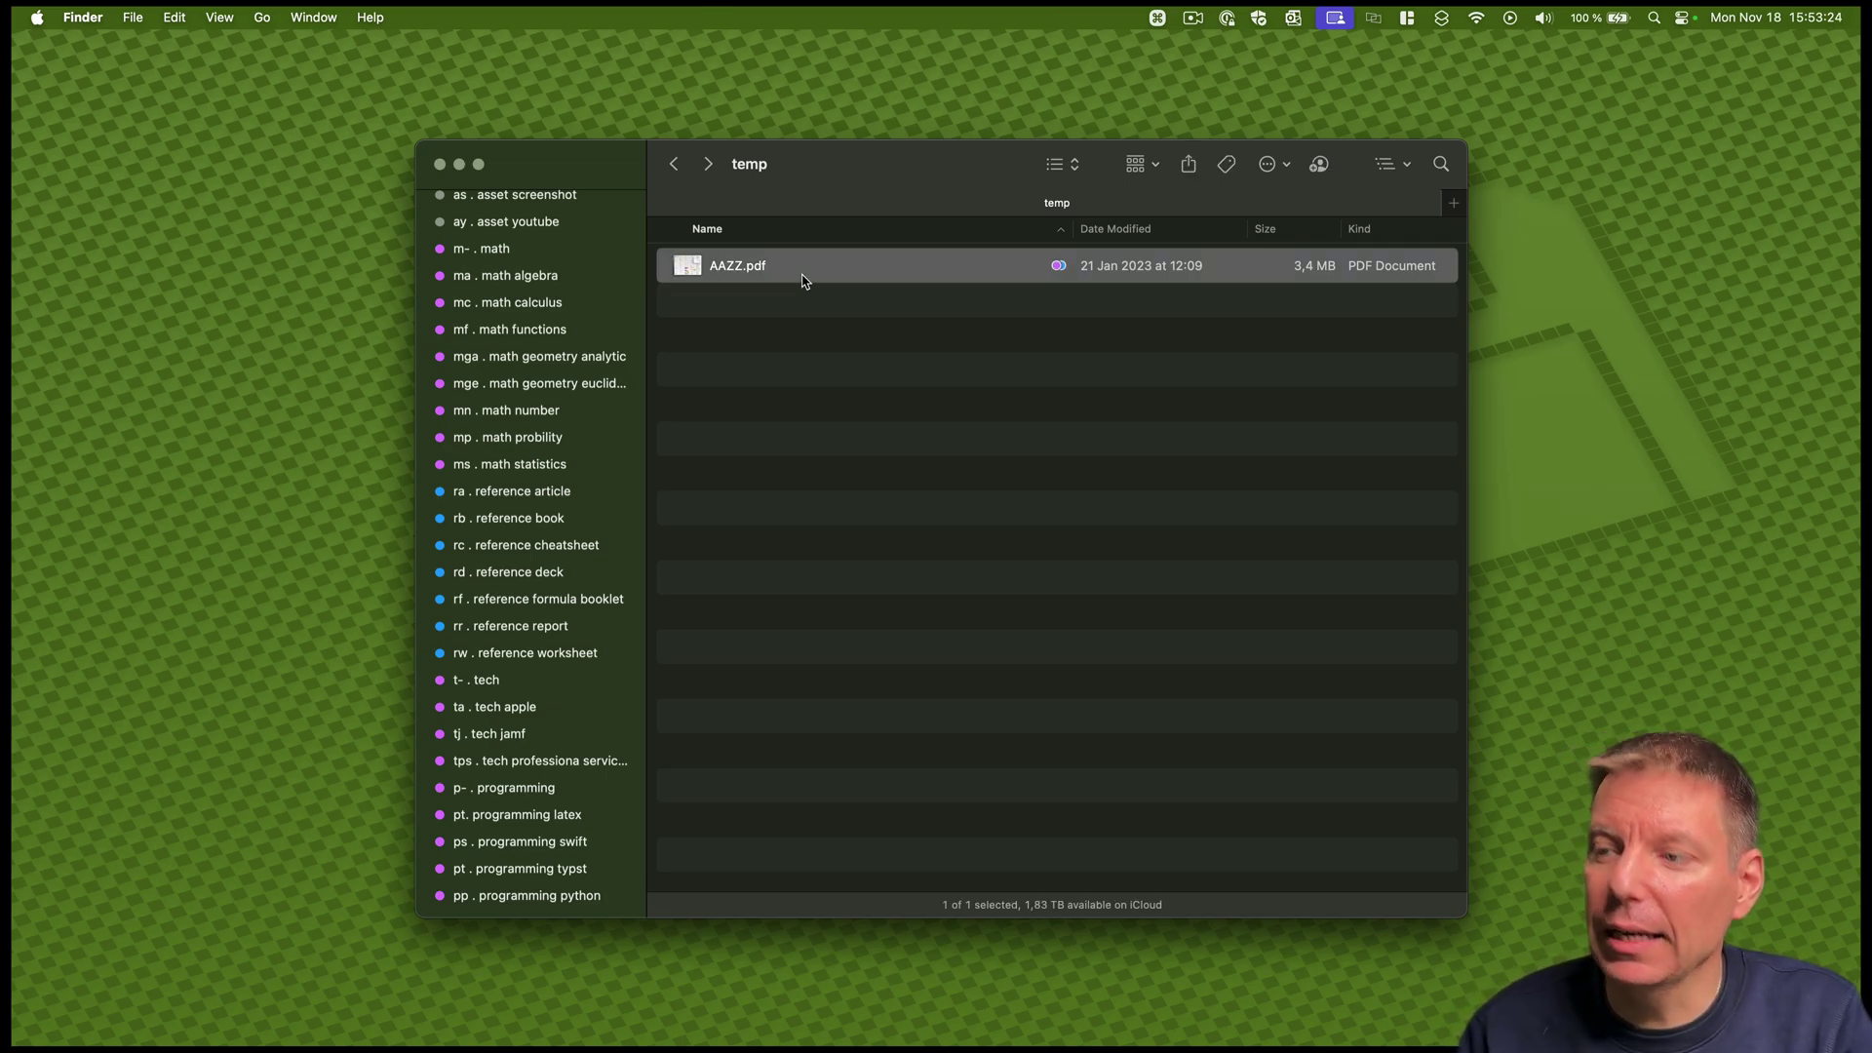
pyautogui.press('ctrl')
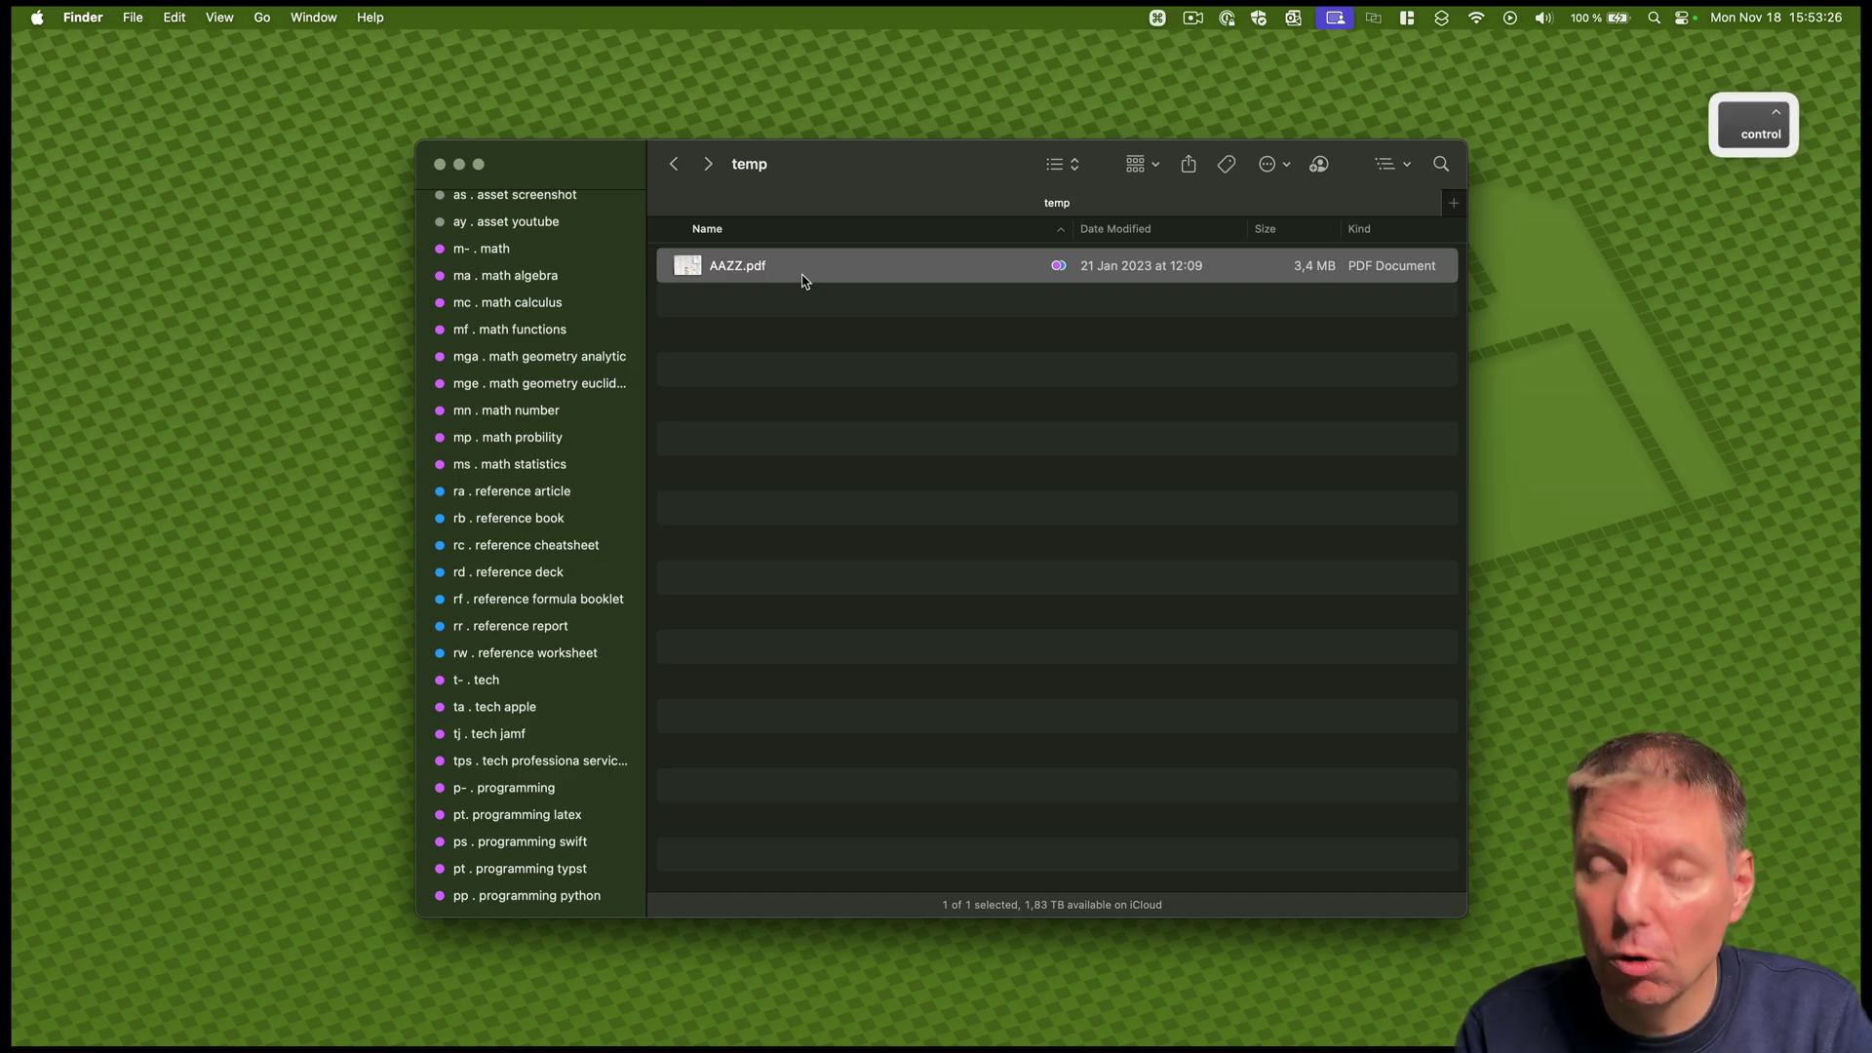
pyautogui.hotkey('ctrl', '0')
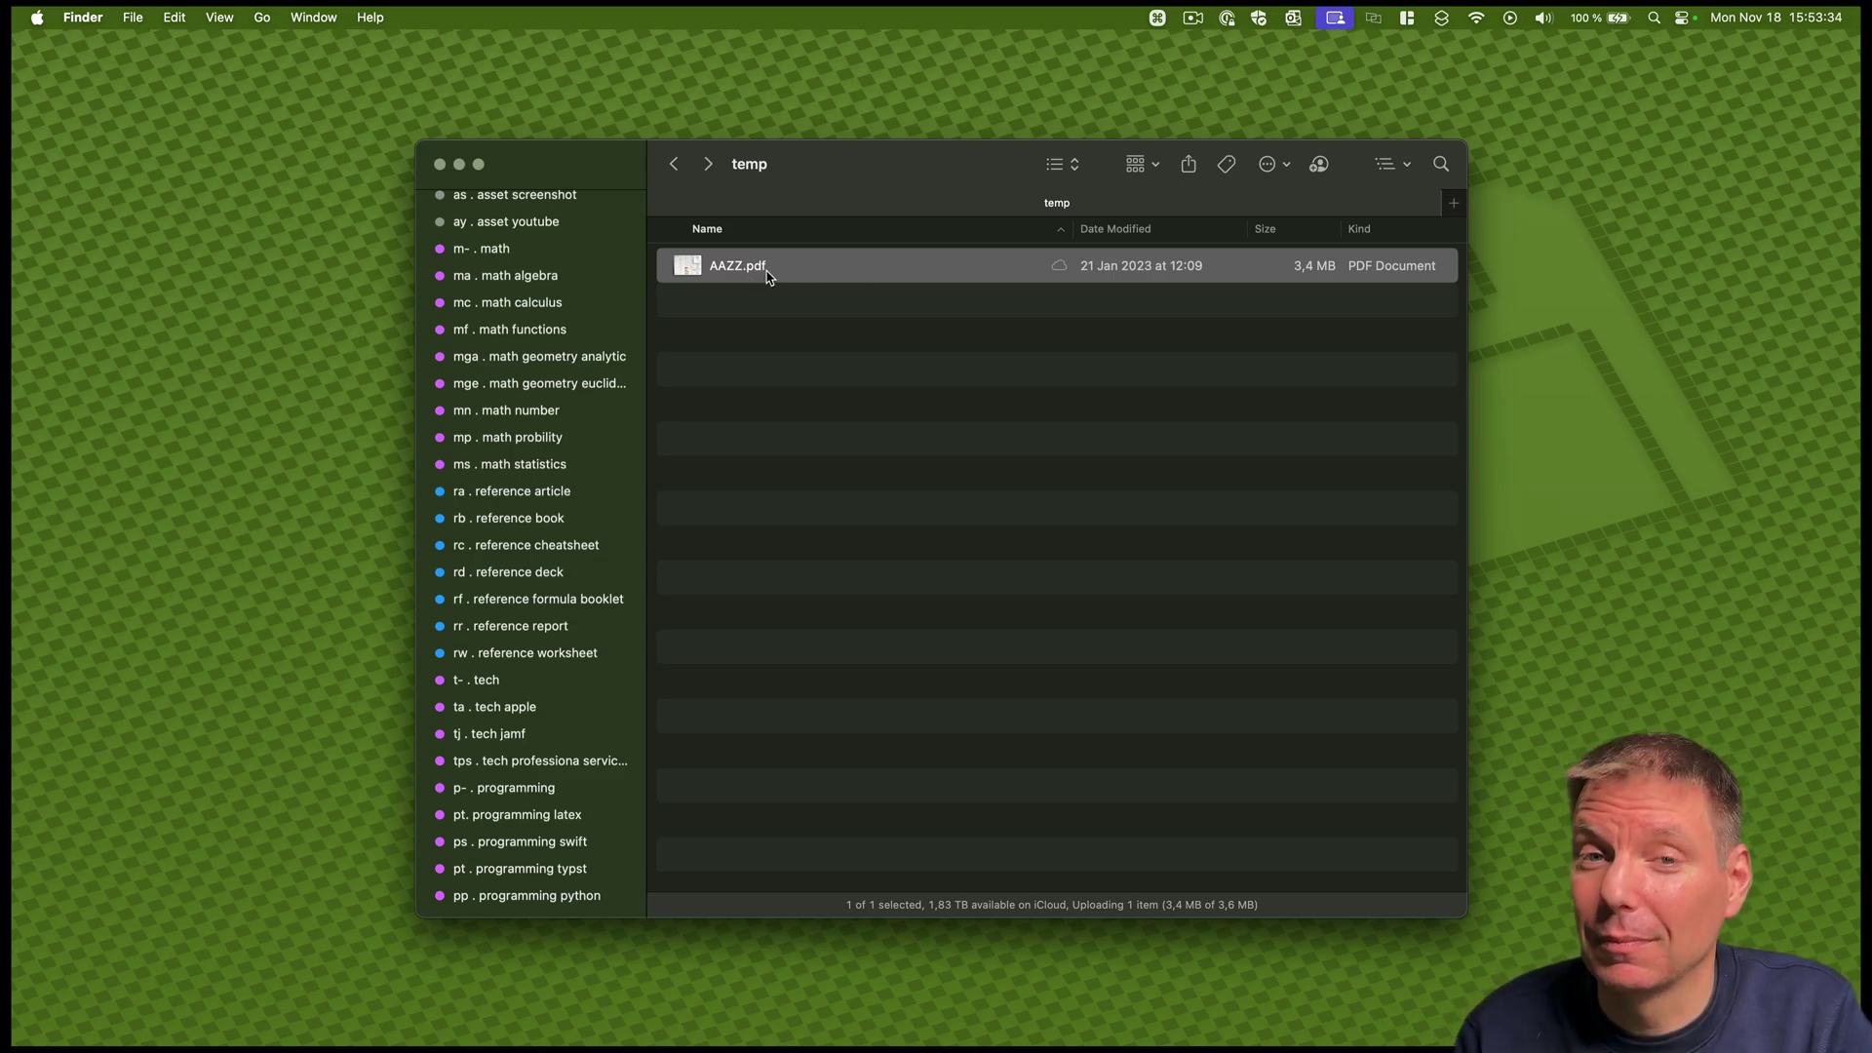
# Bring up the tag assignment for AAZZ.pdf and dismiss it without adding a tag
pyautogui.press('ctrl')
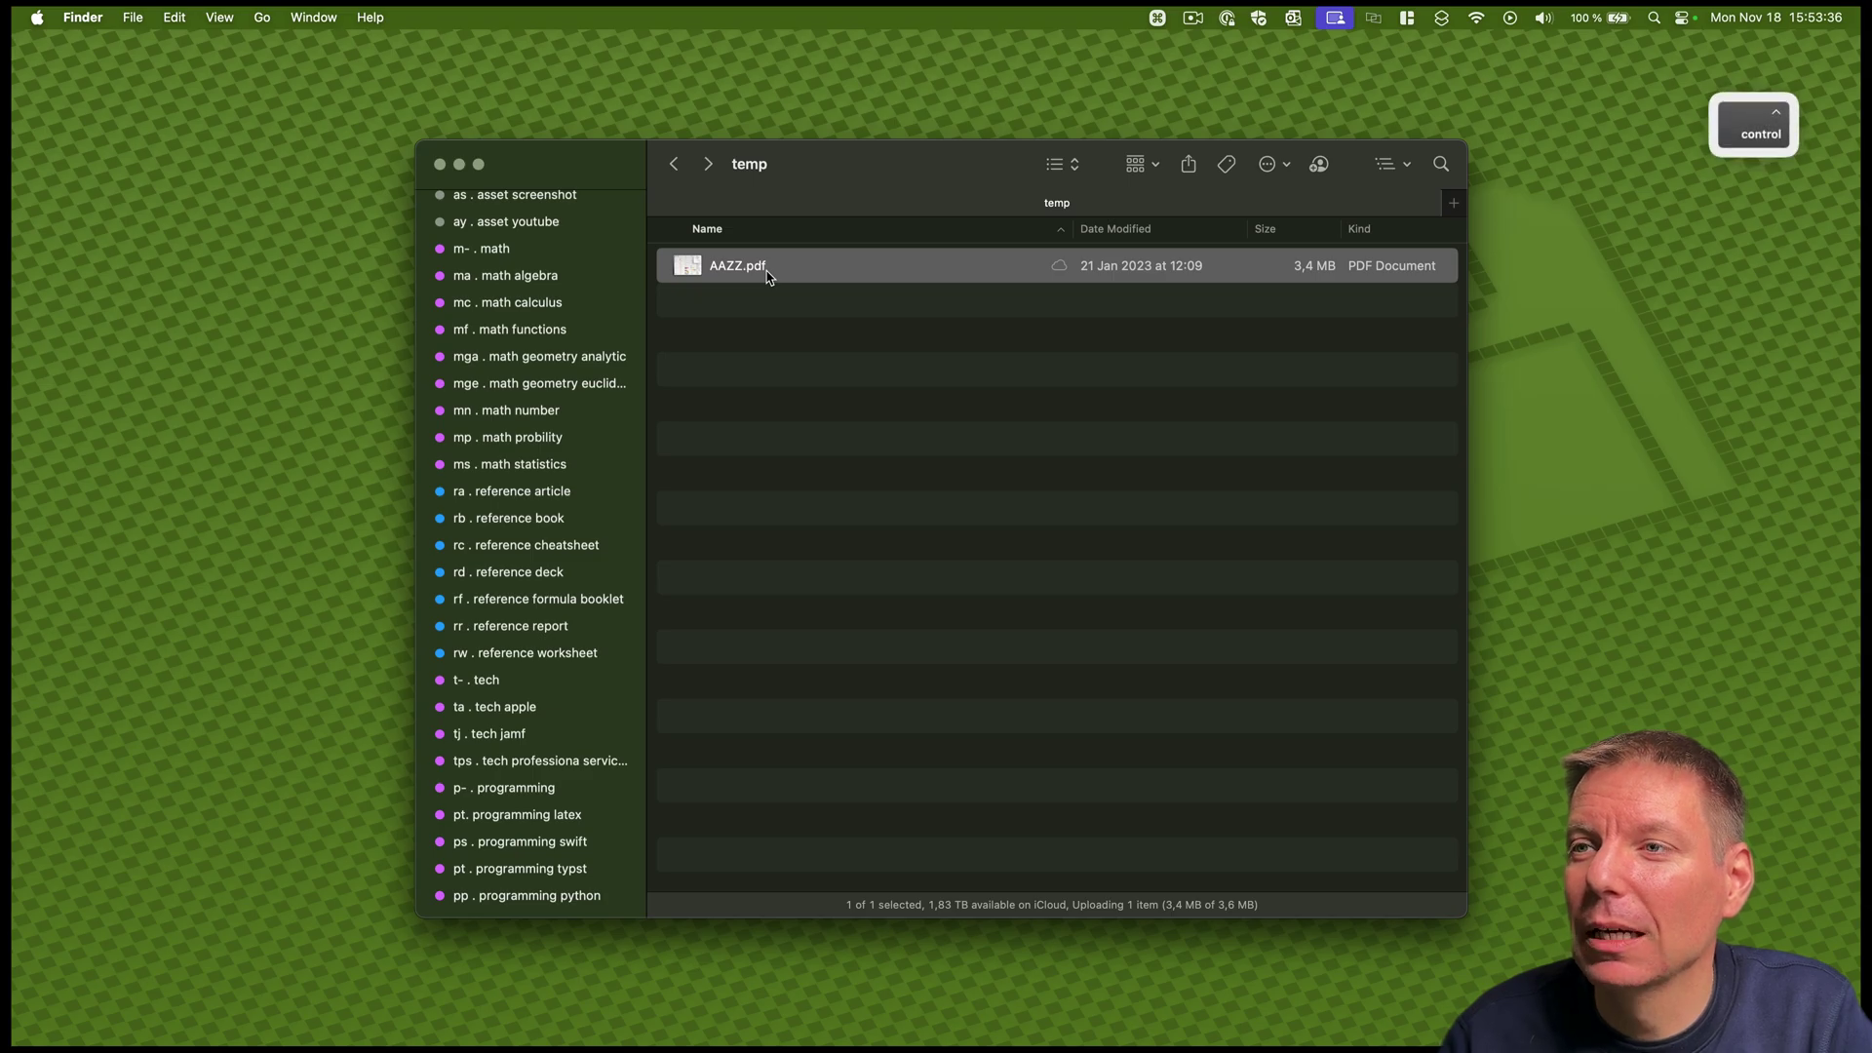
pyautogui.keyDown('ctrl'); pyautogui.click(767, 276); pyautogui.keyUp('ctrl')
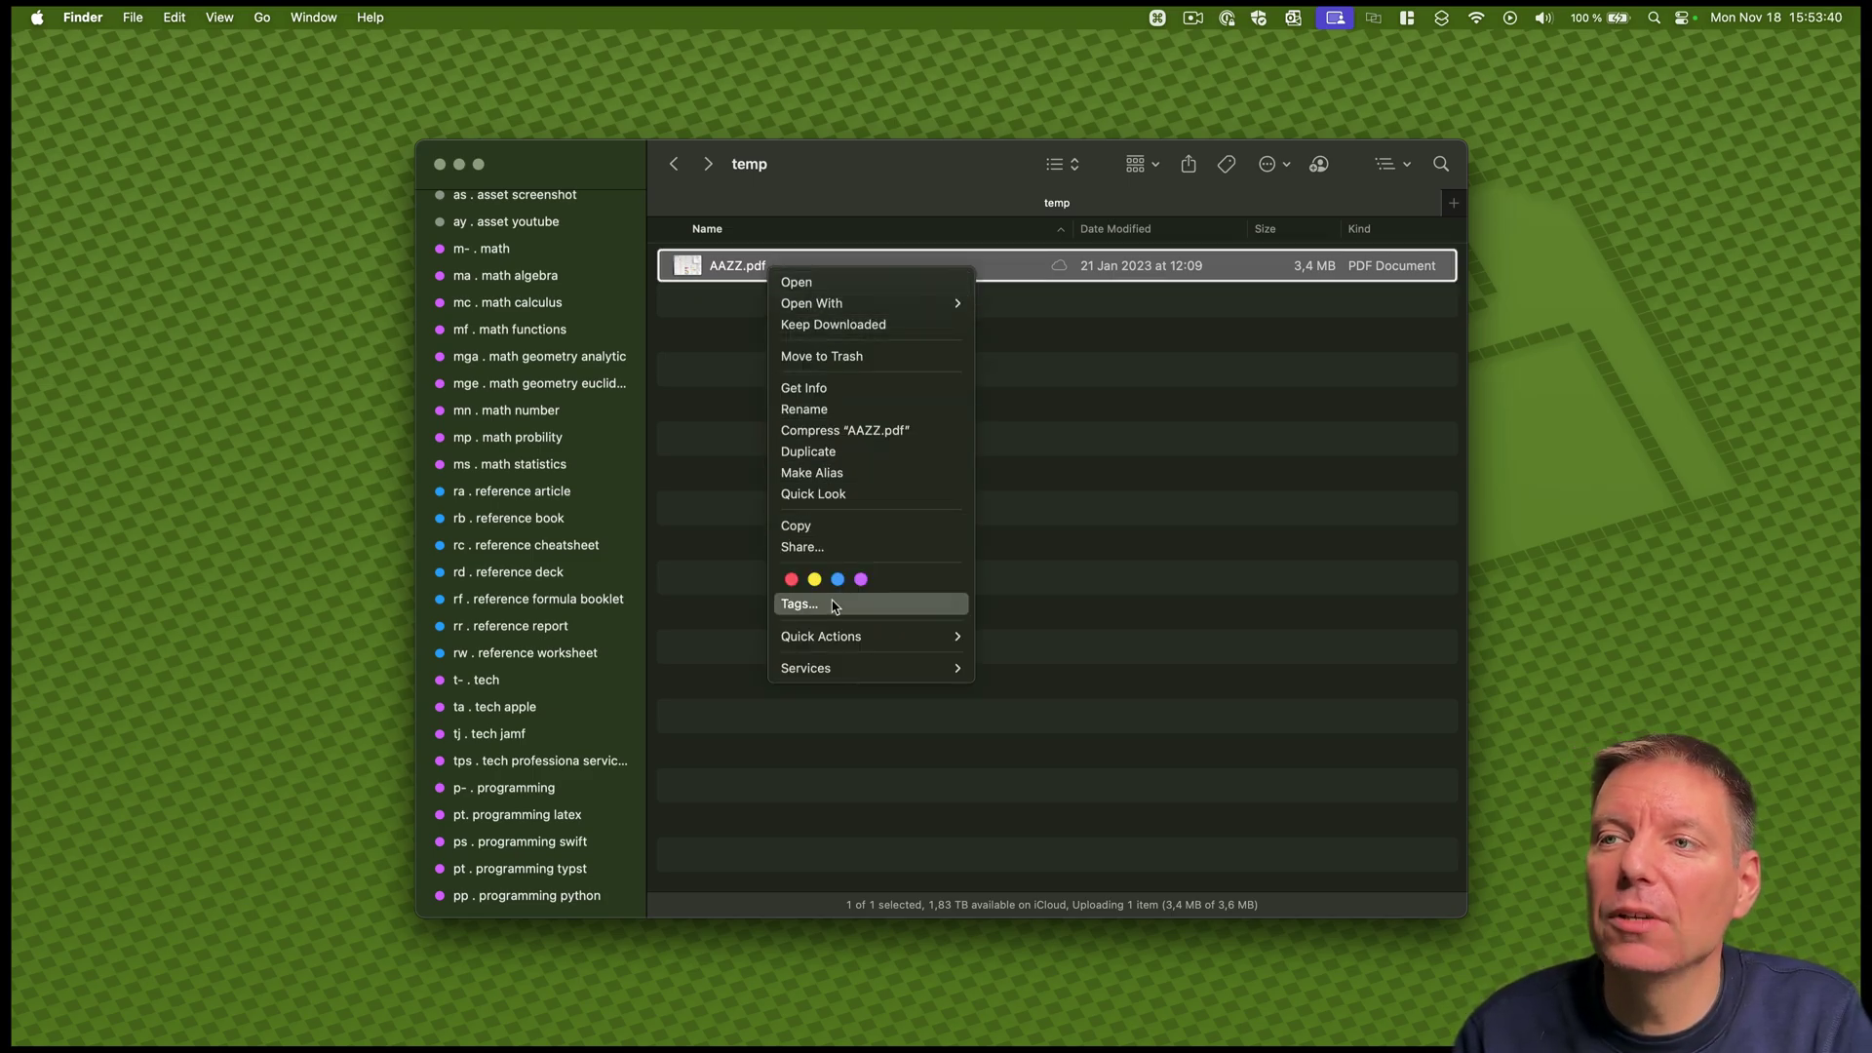
pyautogui.click(799, 604)
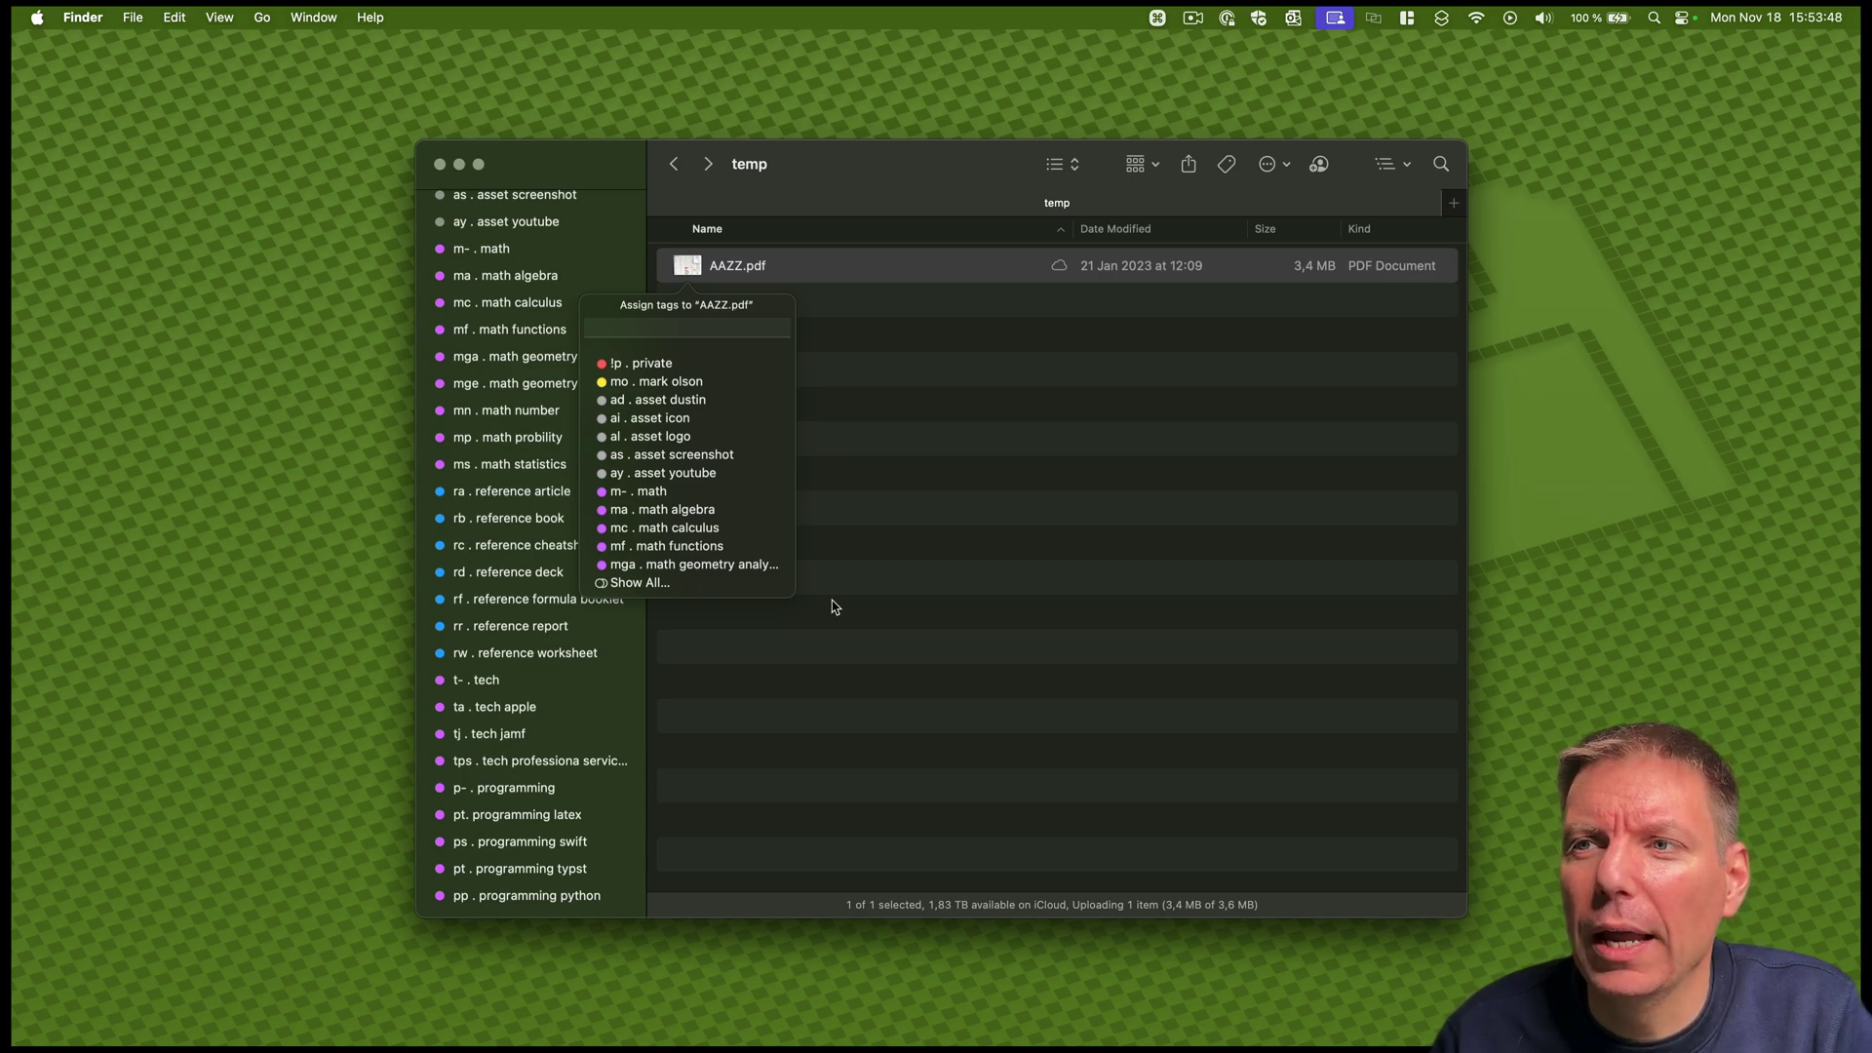
pyautogui.press('Escape')
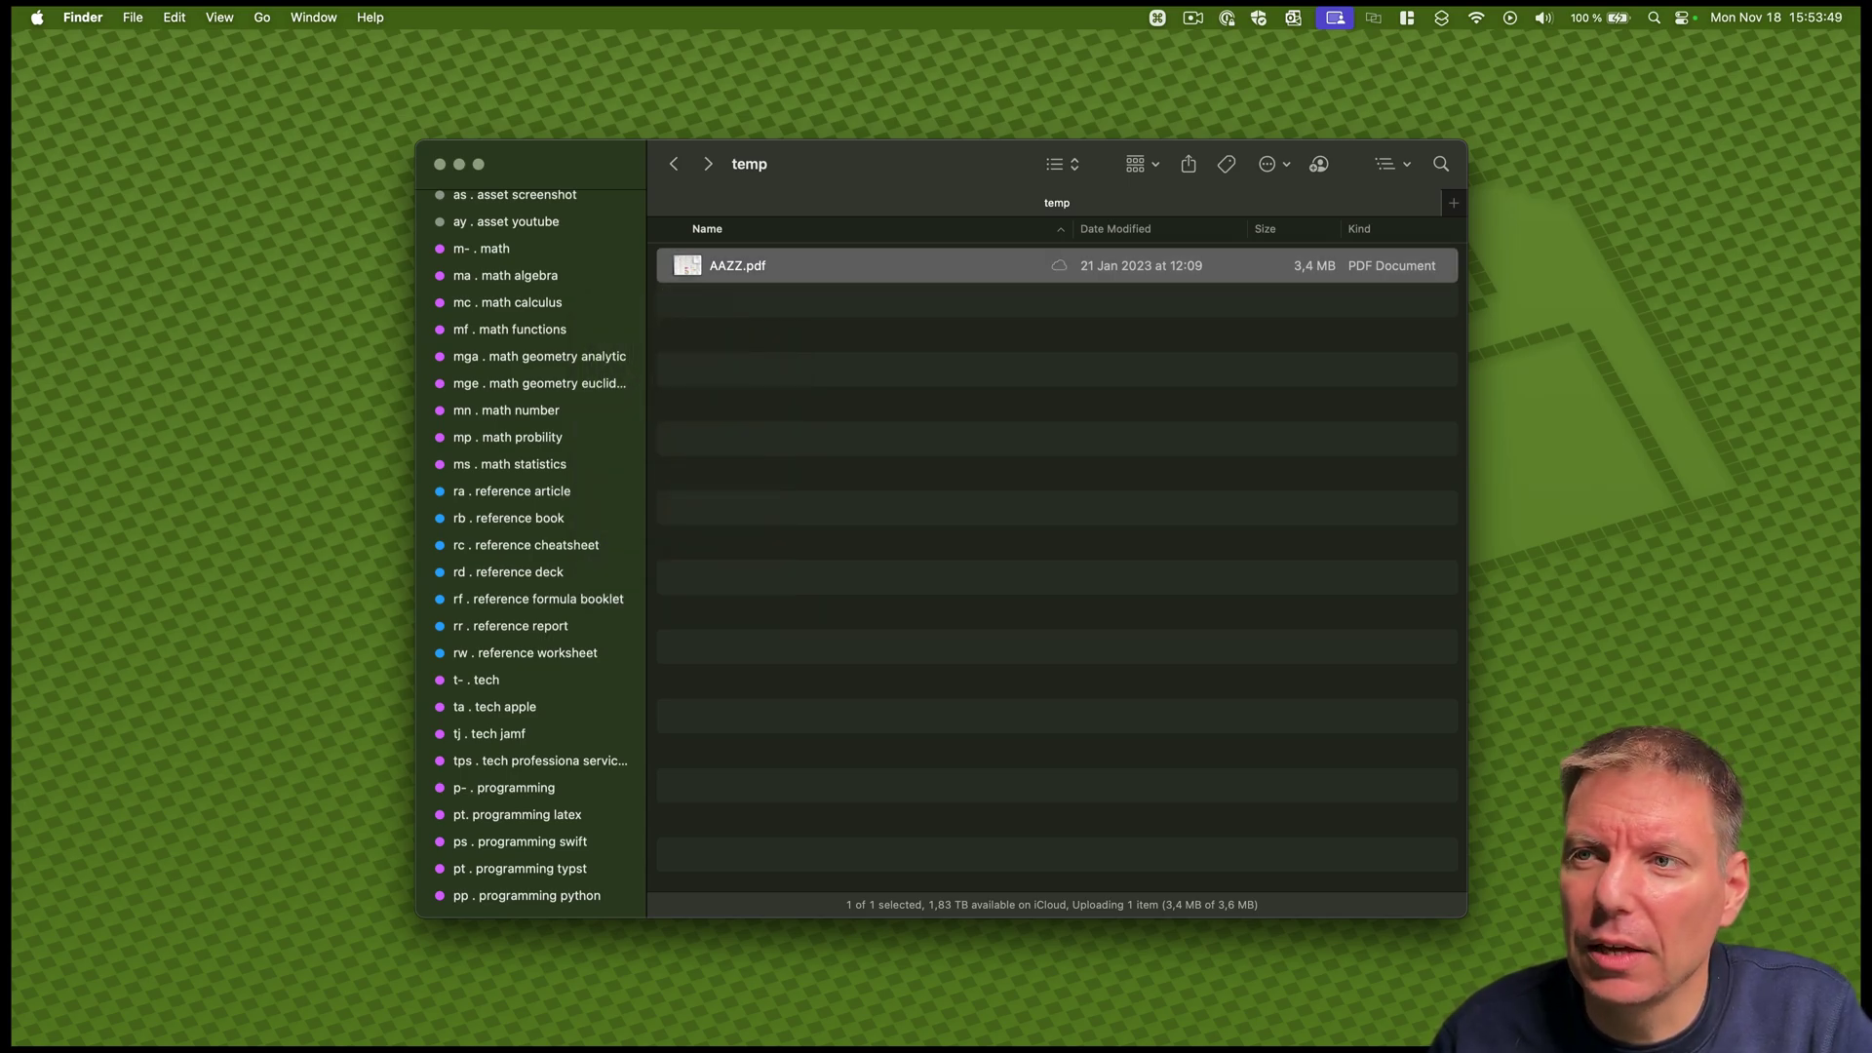
# Add the purple "pp . programming python" tag and the blue quick tag to AAZZ.pdf, and clear all its tags again
pyautogui.rightClick(772, 275)
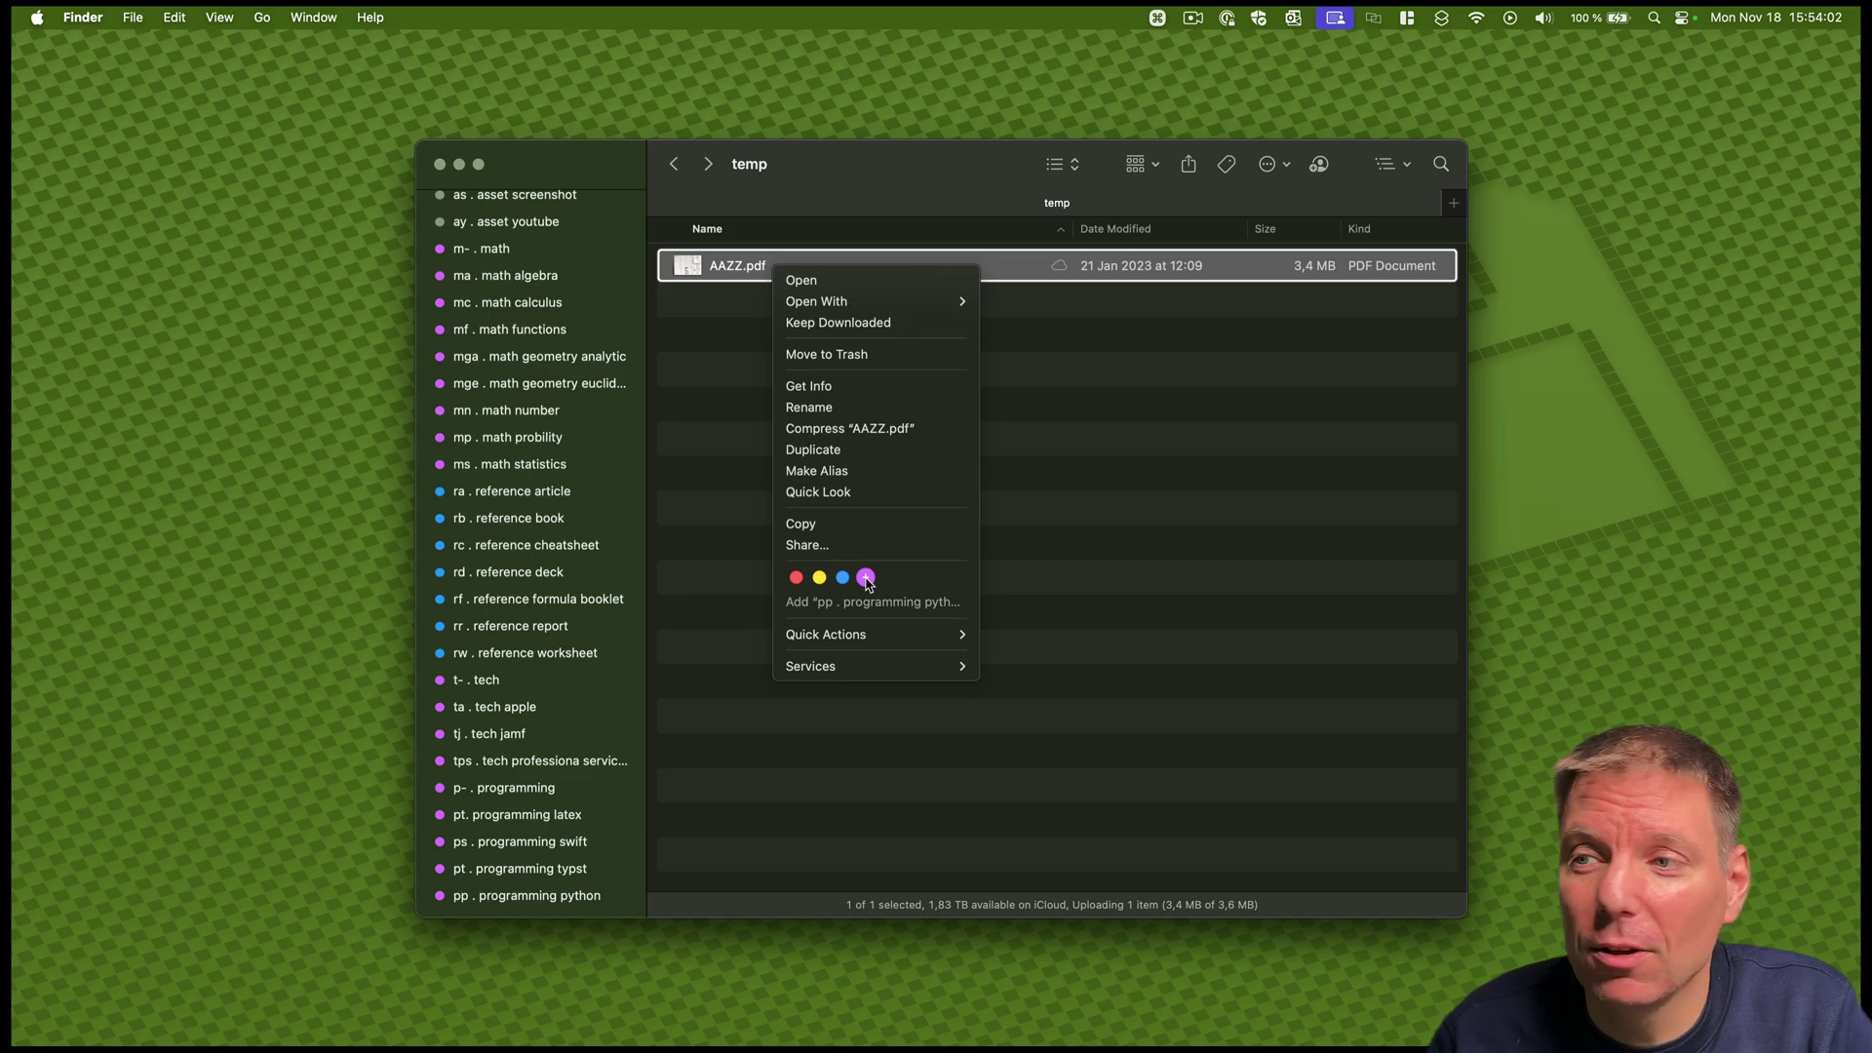
pyautogui.click(866, 578)
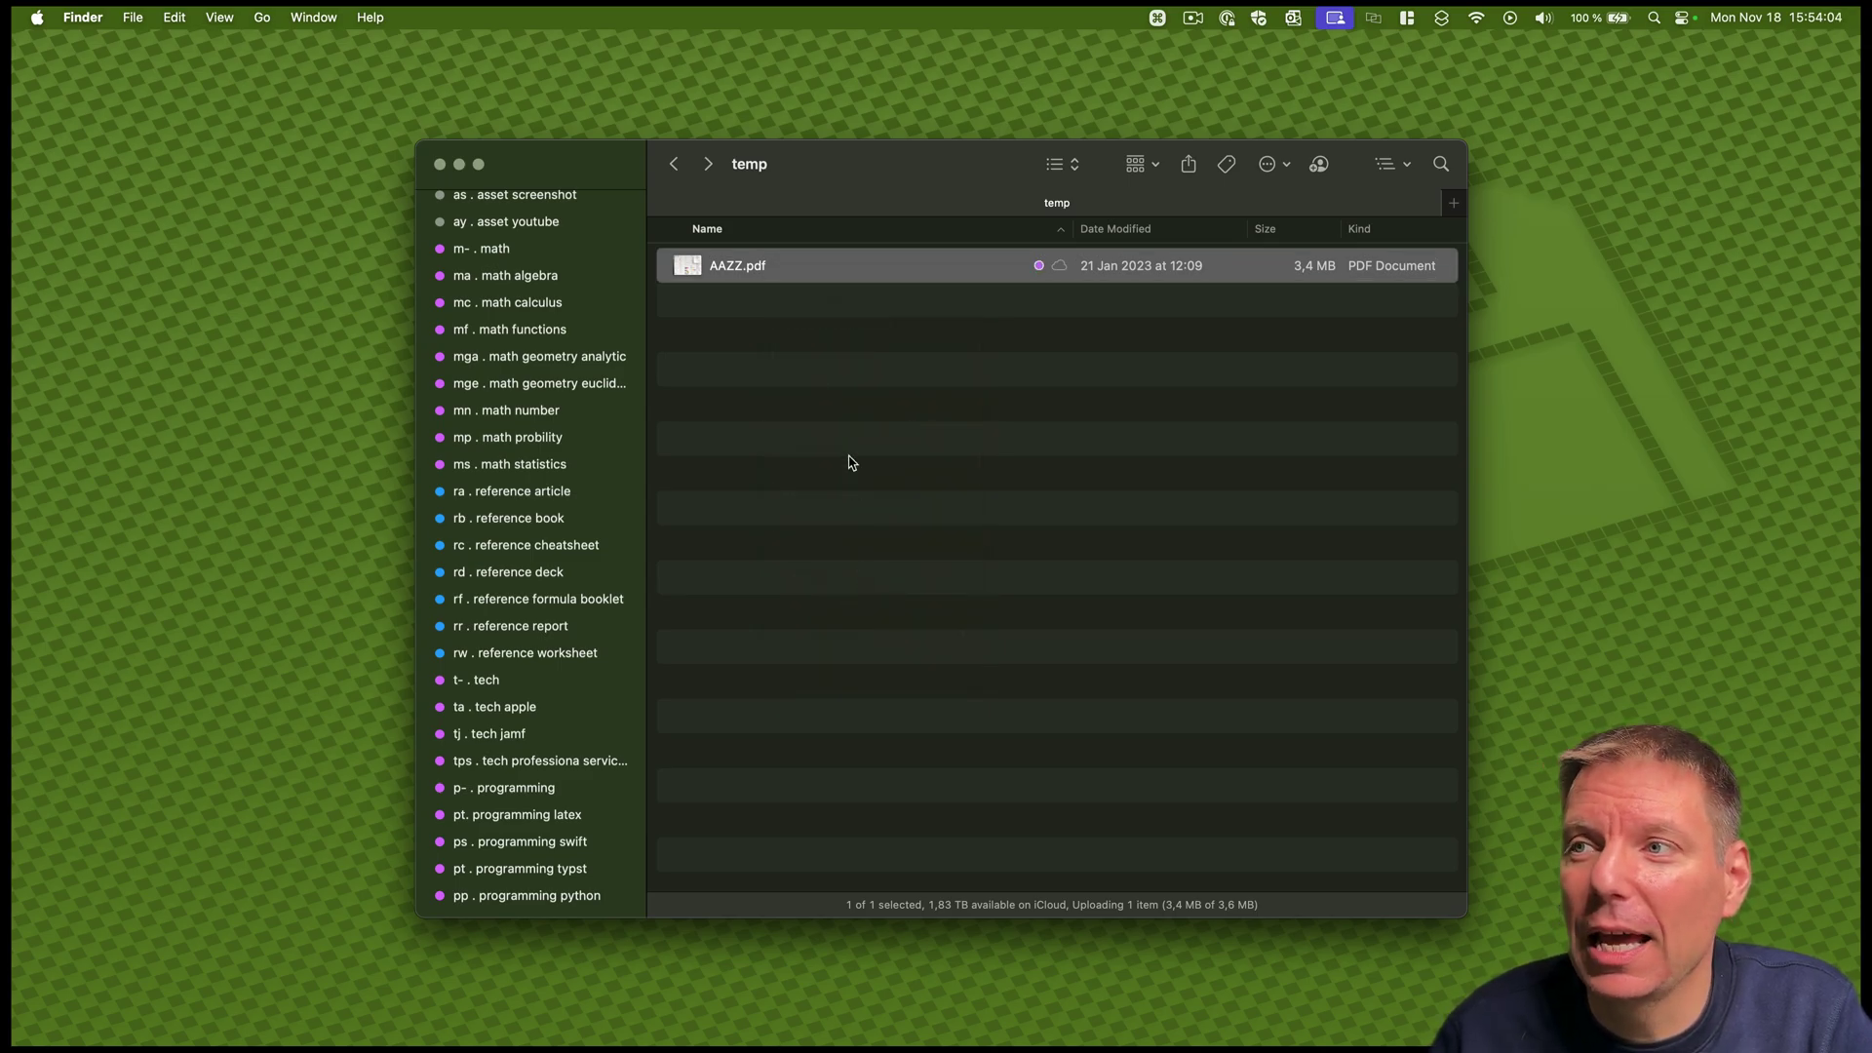
pyautogui.keyDown('ctrl'); pyautogui.click(803, 261); pyautogui.keyUp('ctrl')
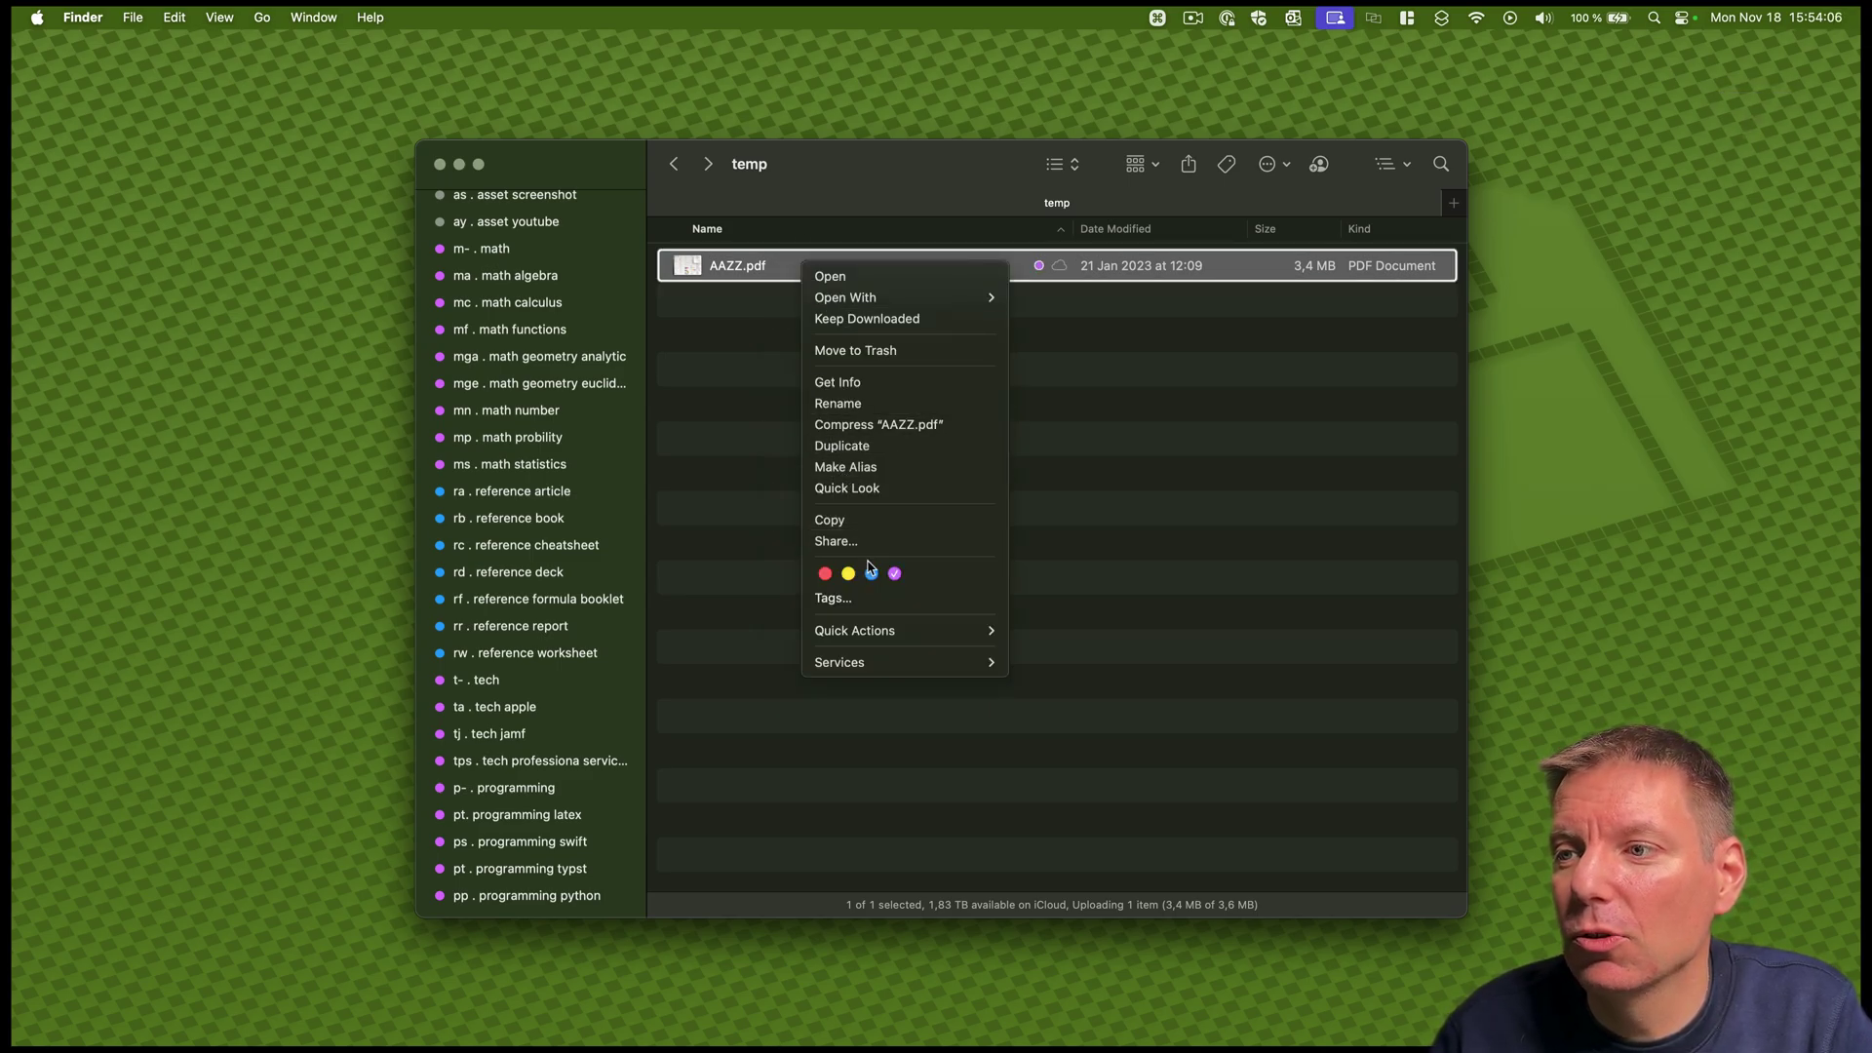
pyautogui.click(870, 574)
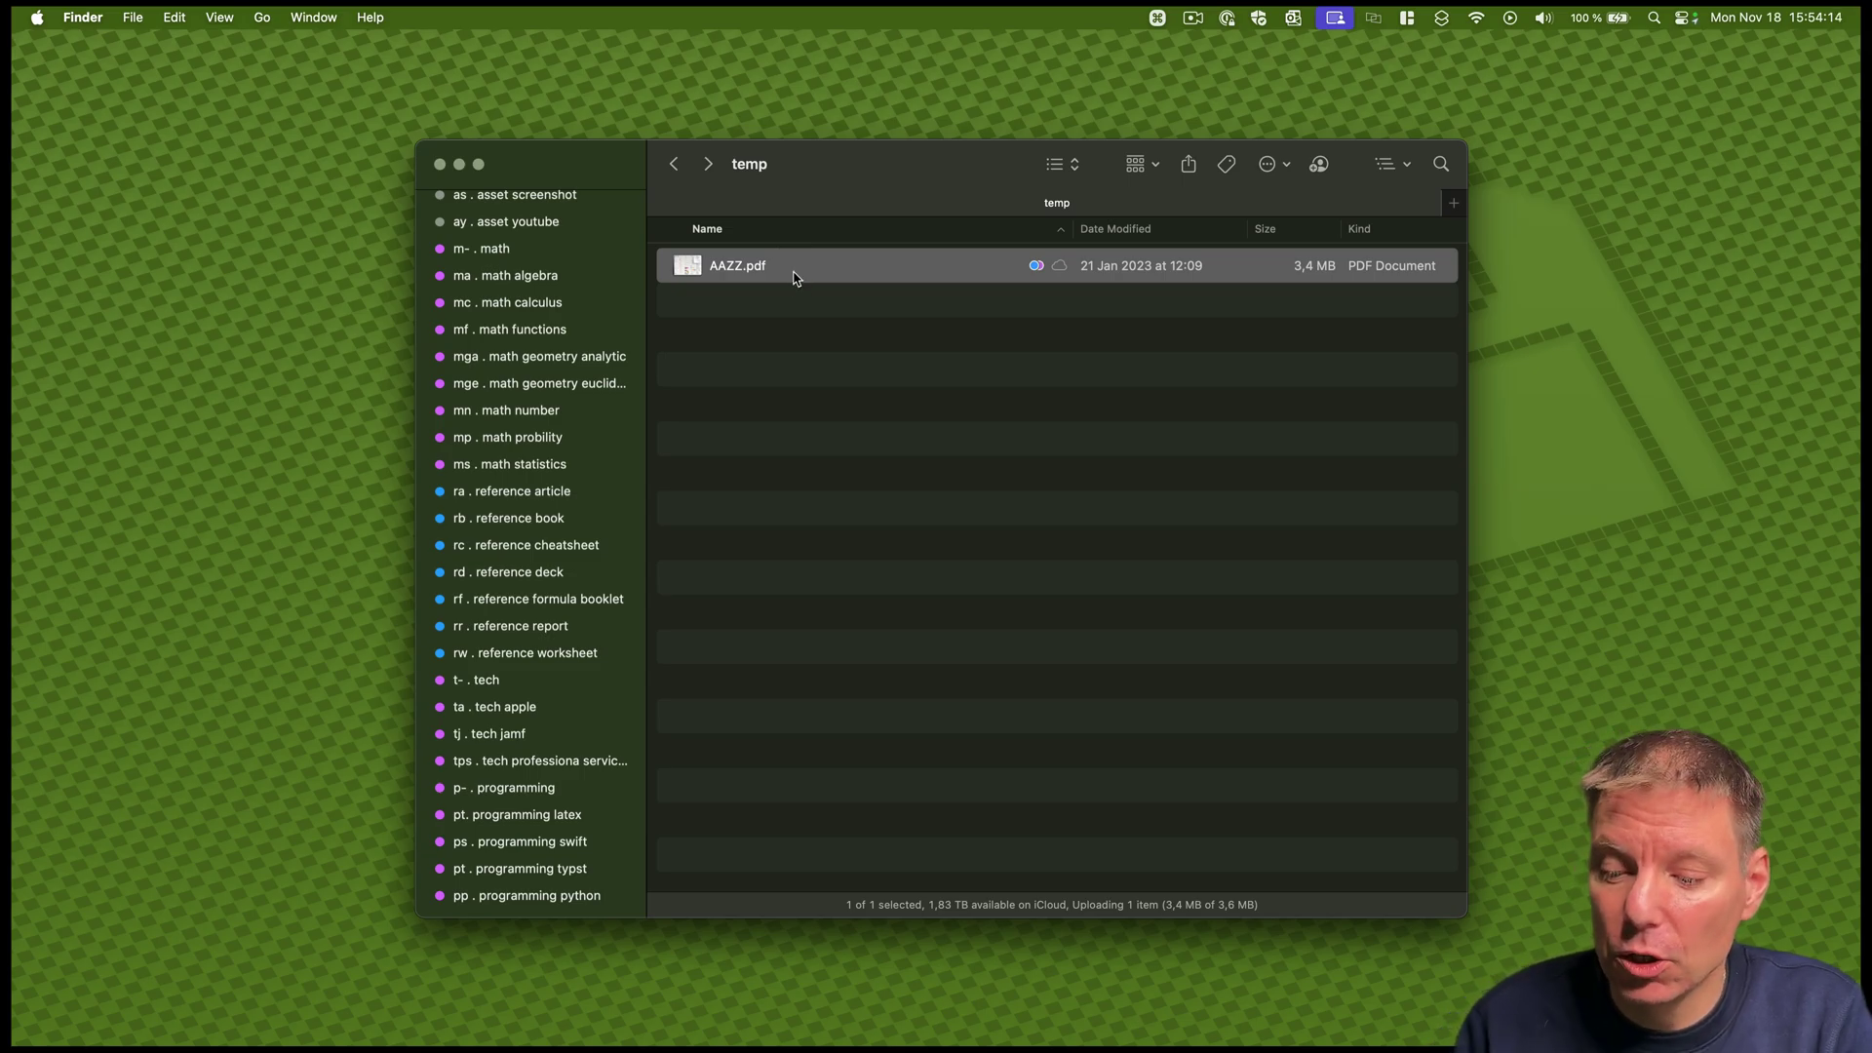
pyautogui.hotkey('ctrl', '0')
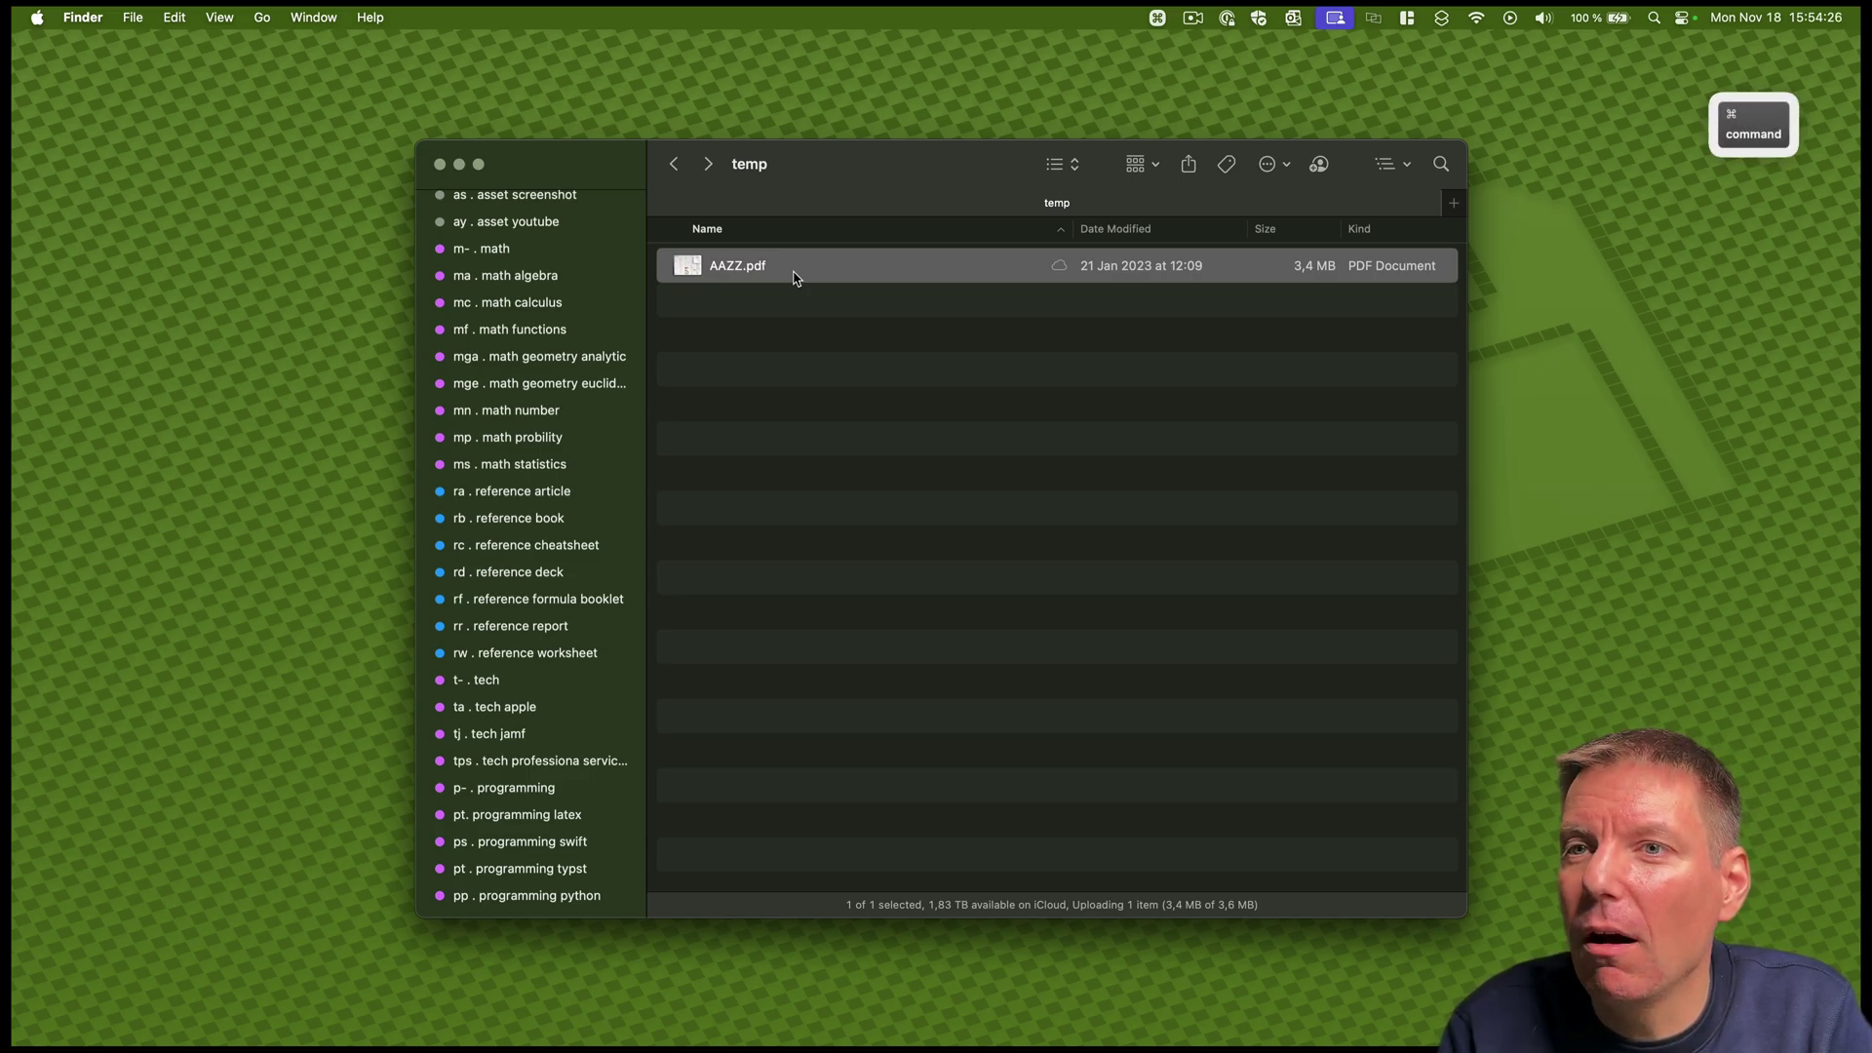
# Show the file information for AAZZ.pdf, look at the available tags in its tag field, and close the information window
pyautogui.press('super+i')
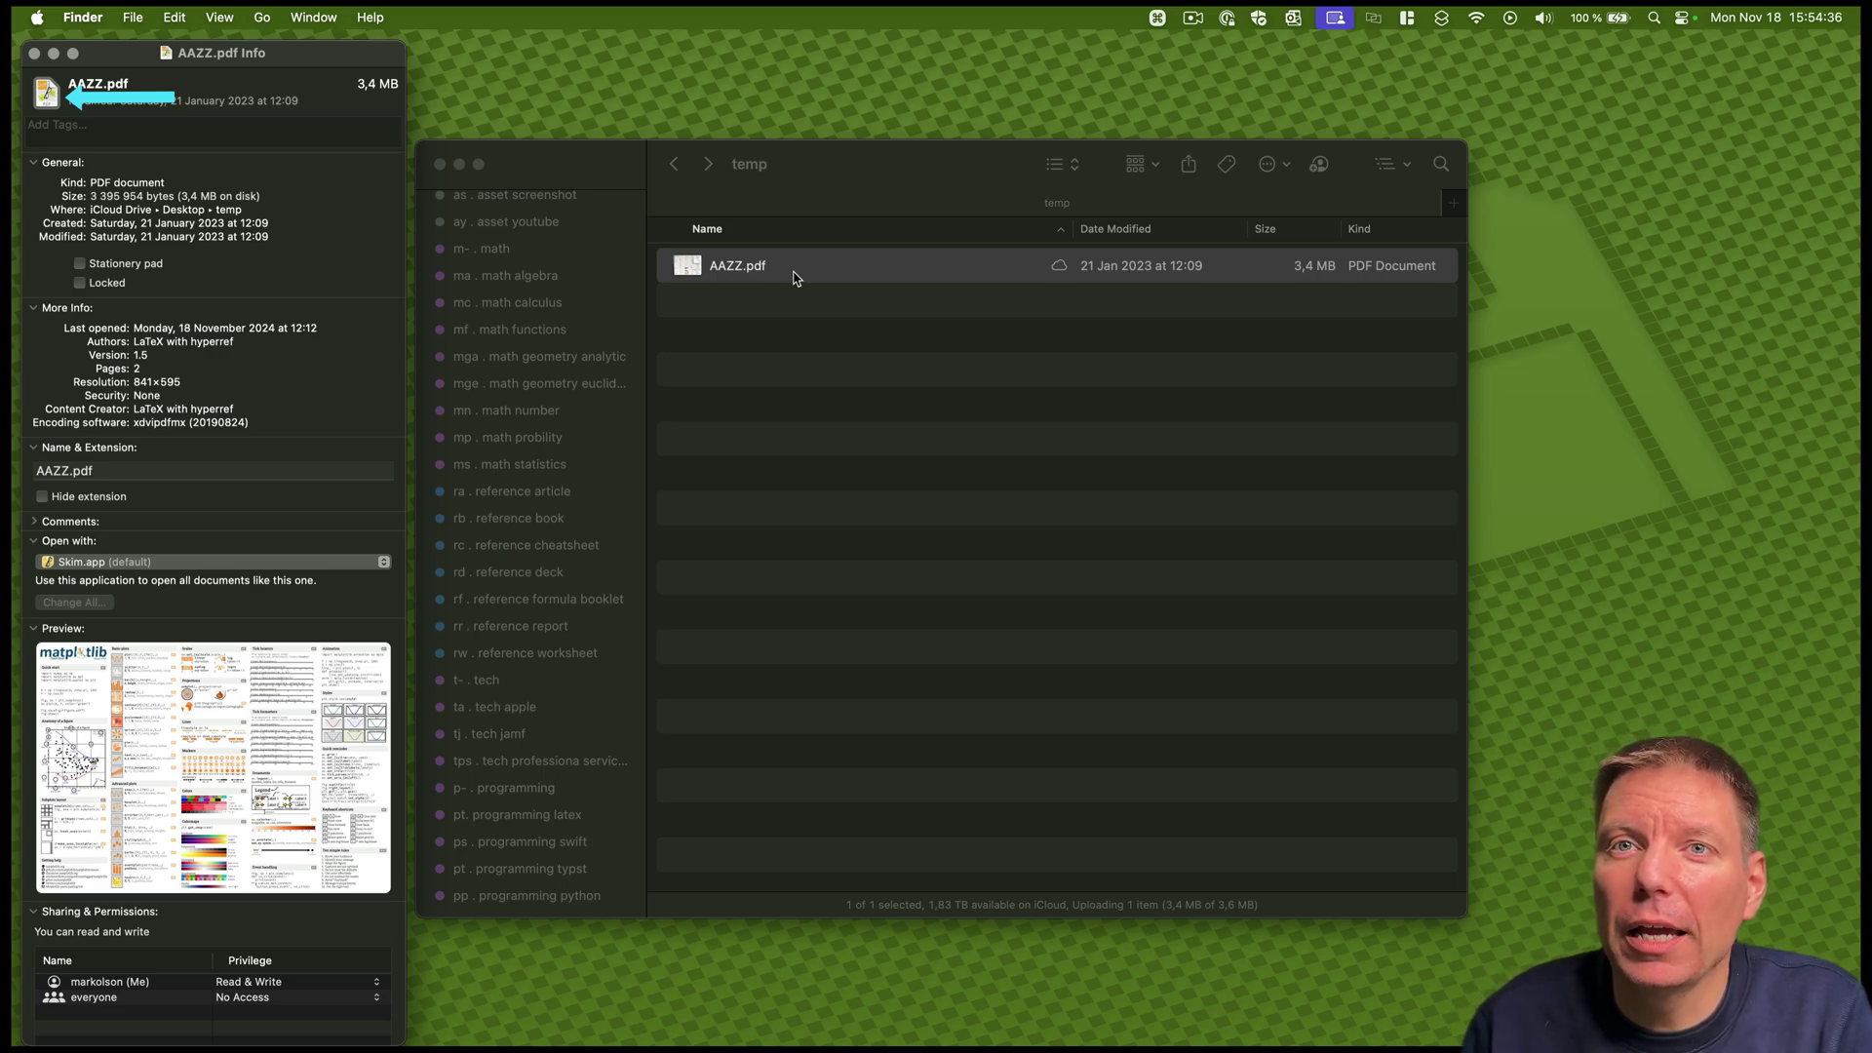
pyautogui.press('Tab')
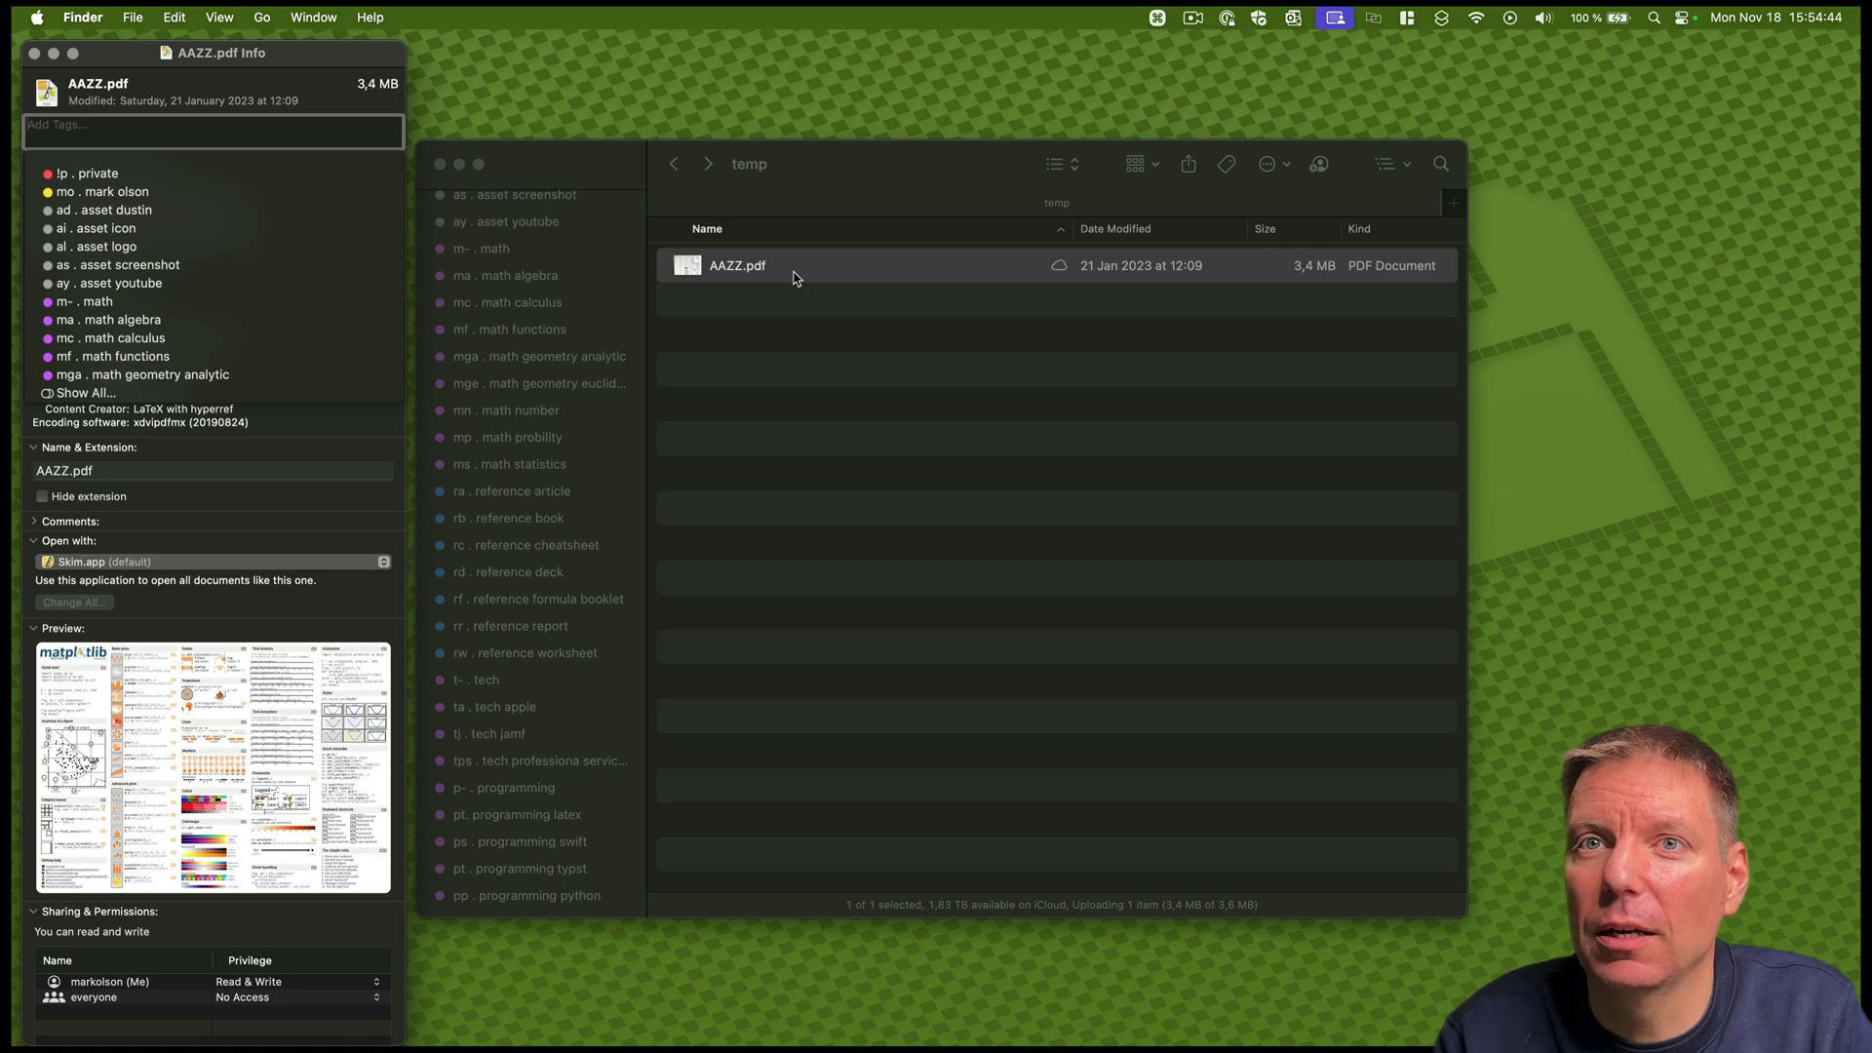
pyautogui.press('Escape')
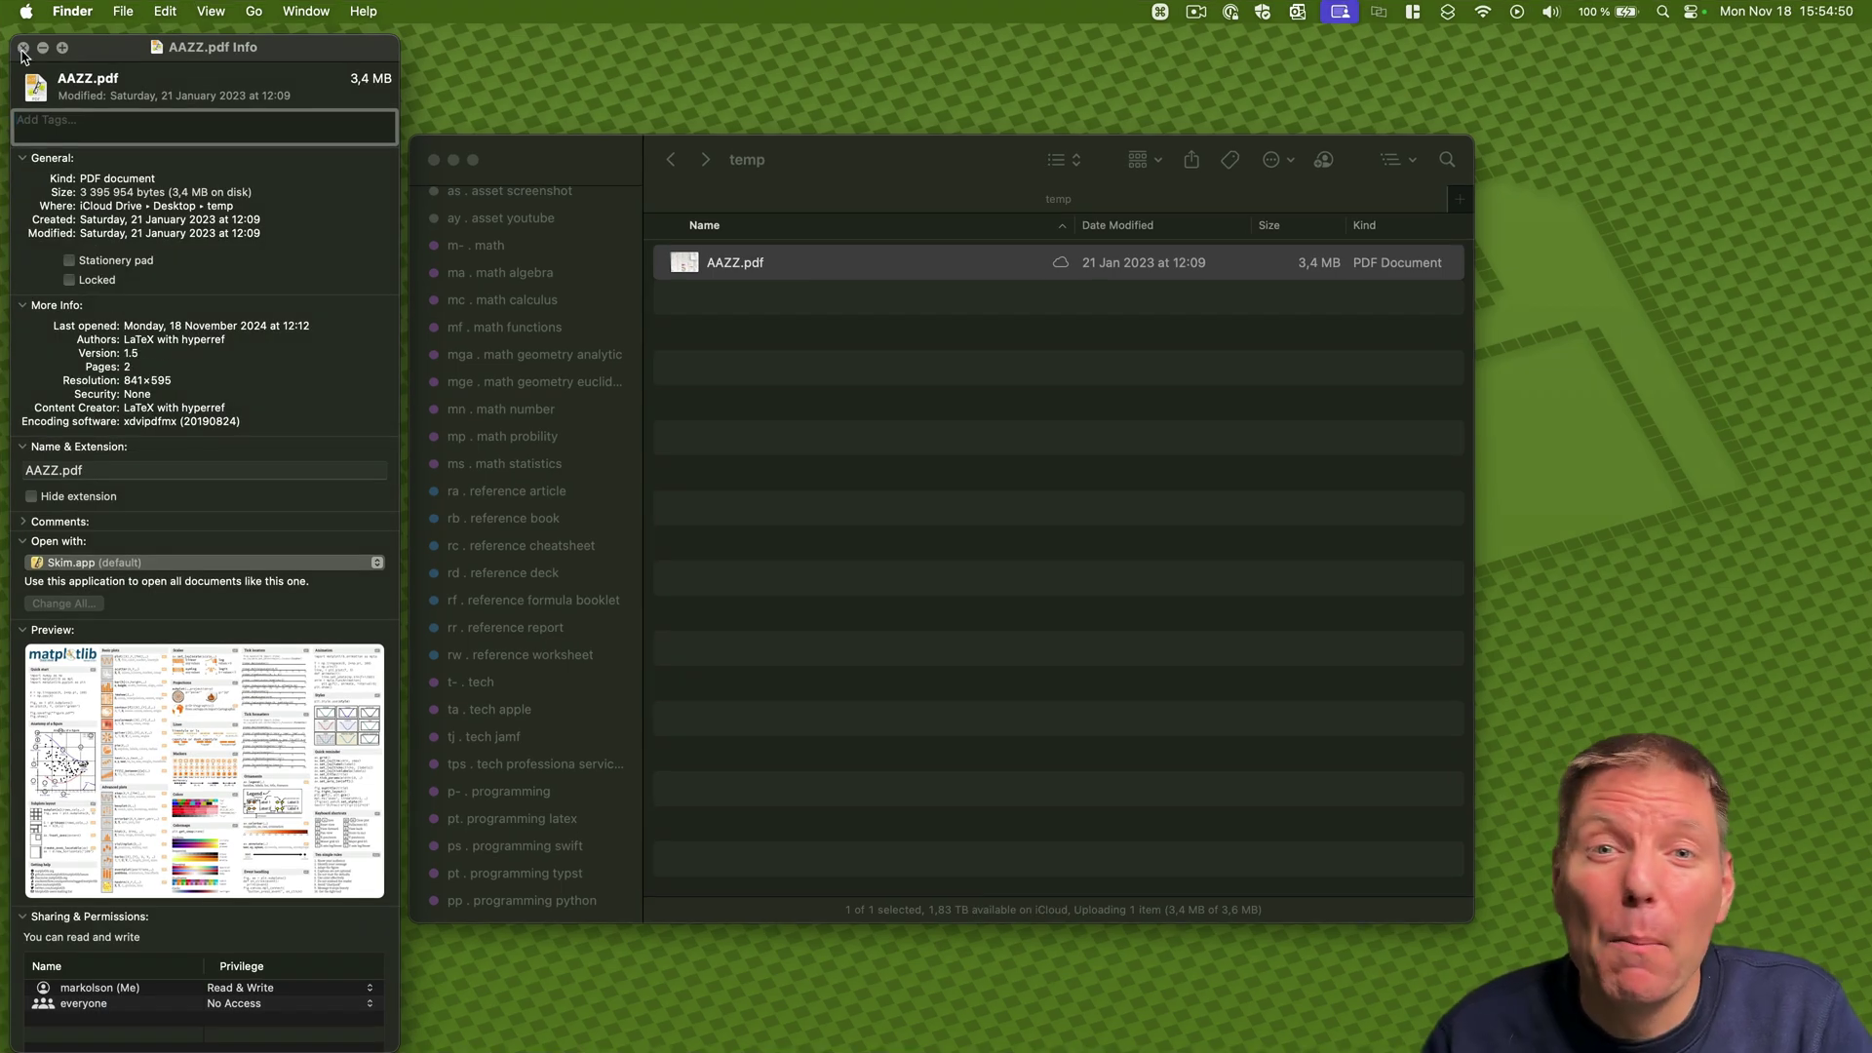
pyautogui.click(23, 48)
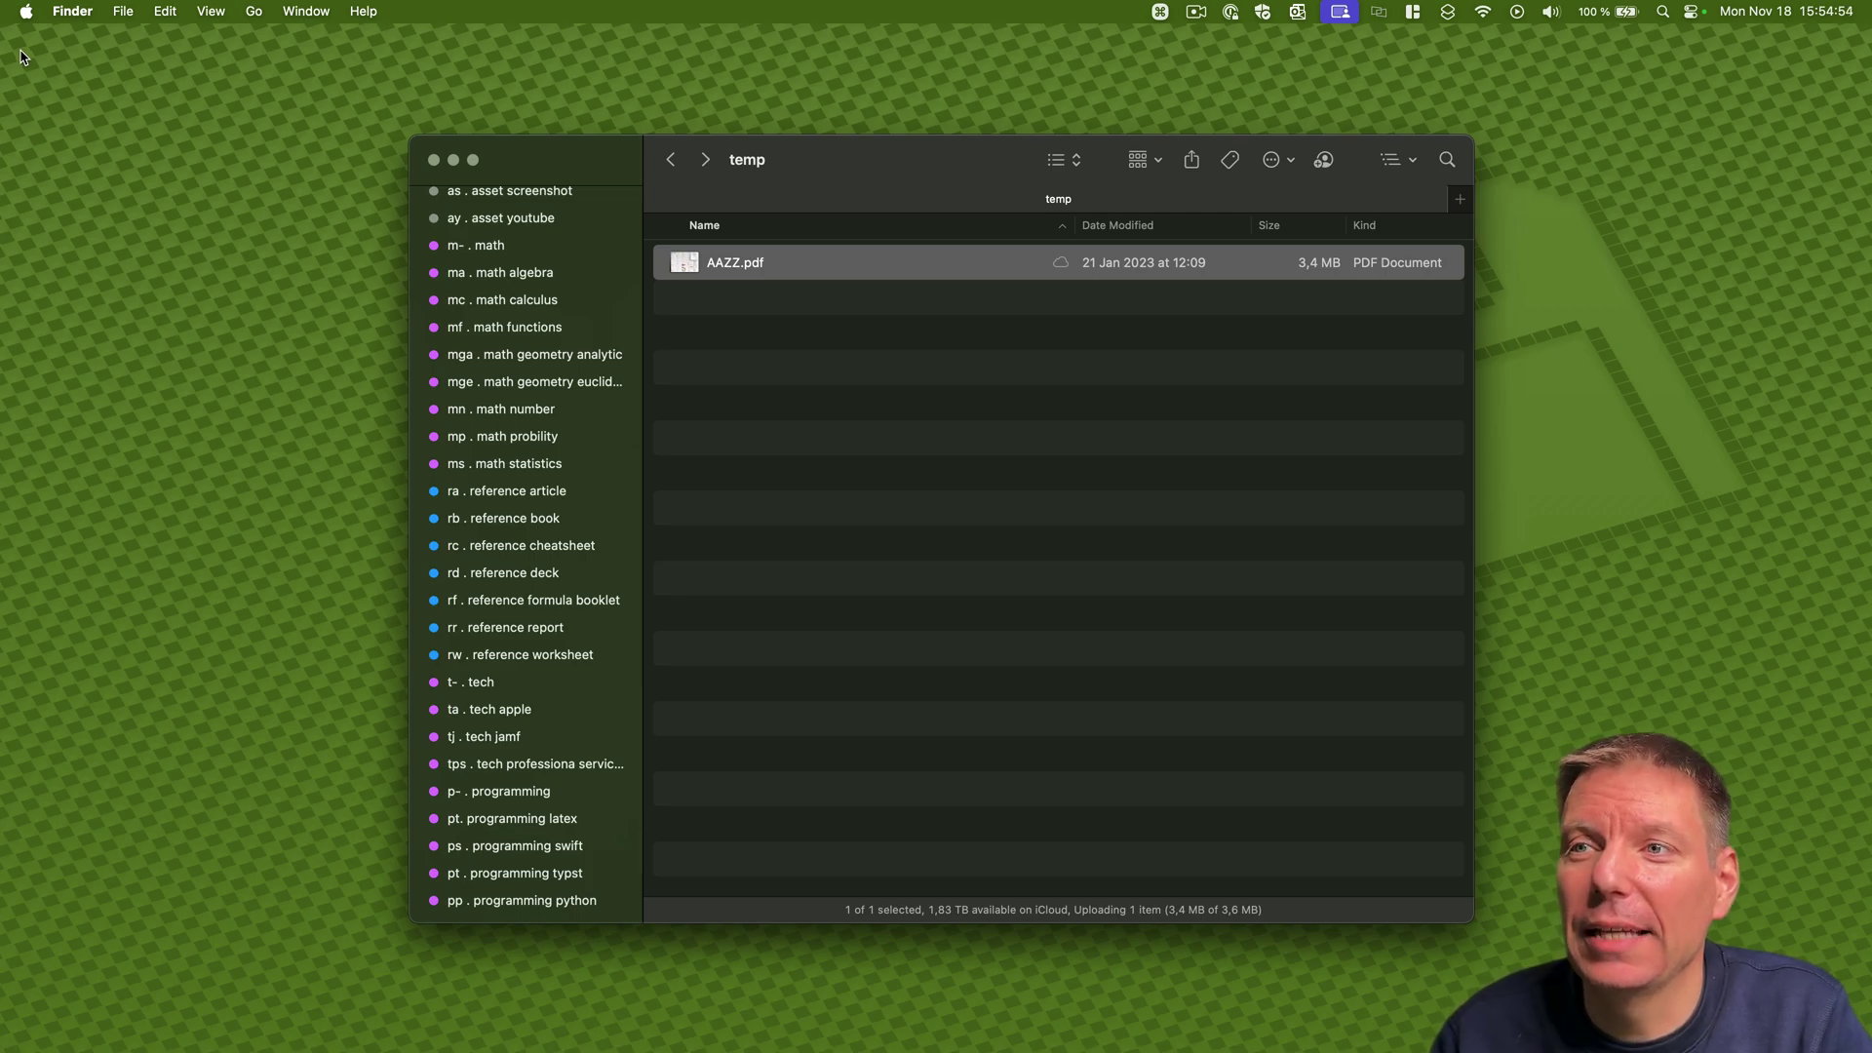
pyautogui.click(472, 160)
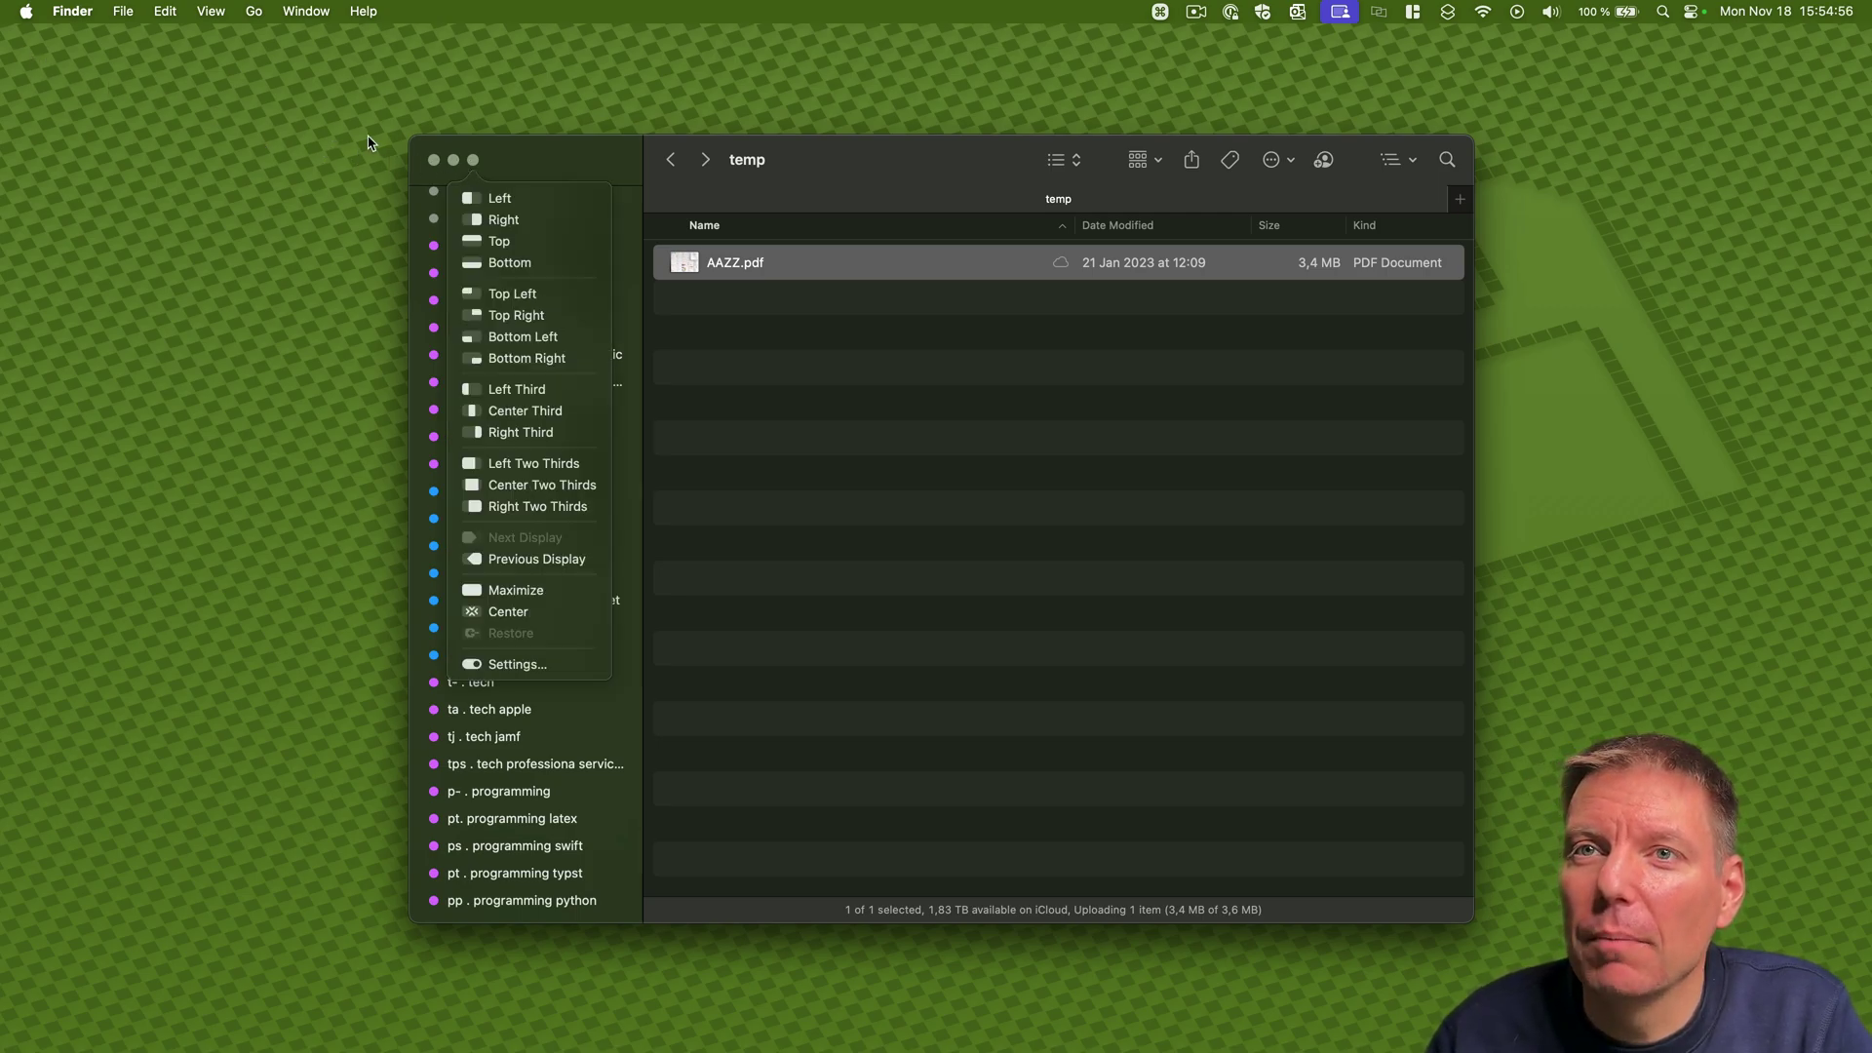
pyautogui.click(362, 141)
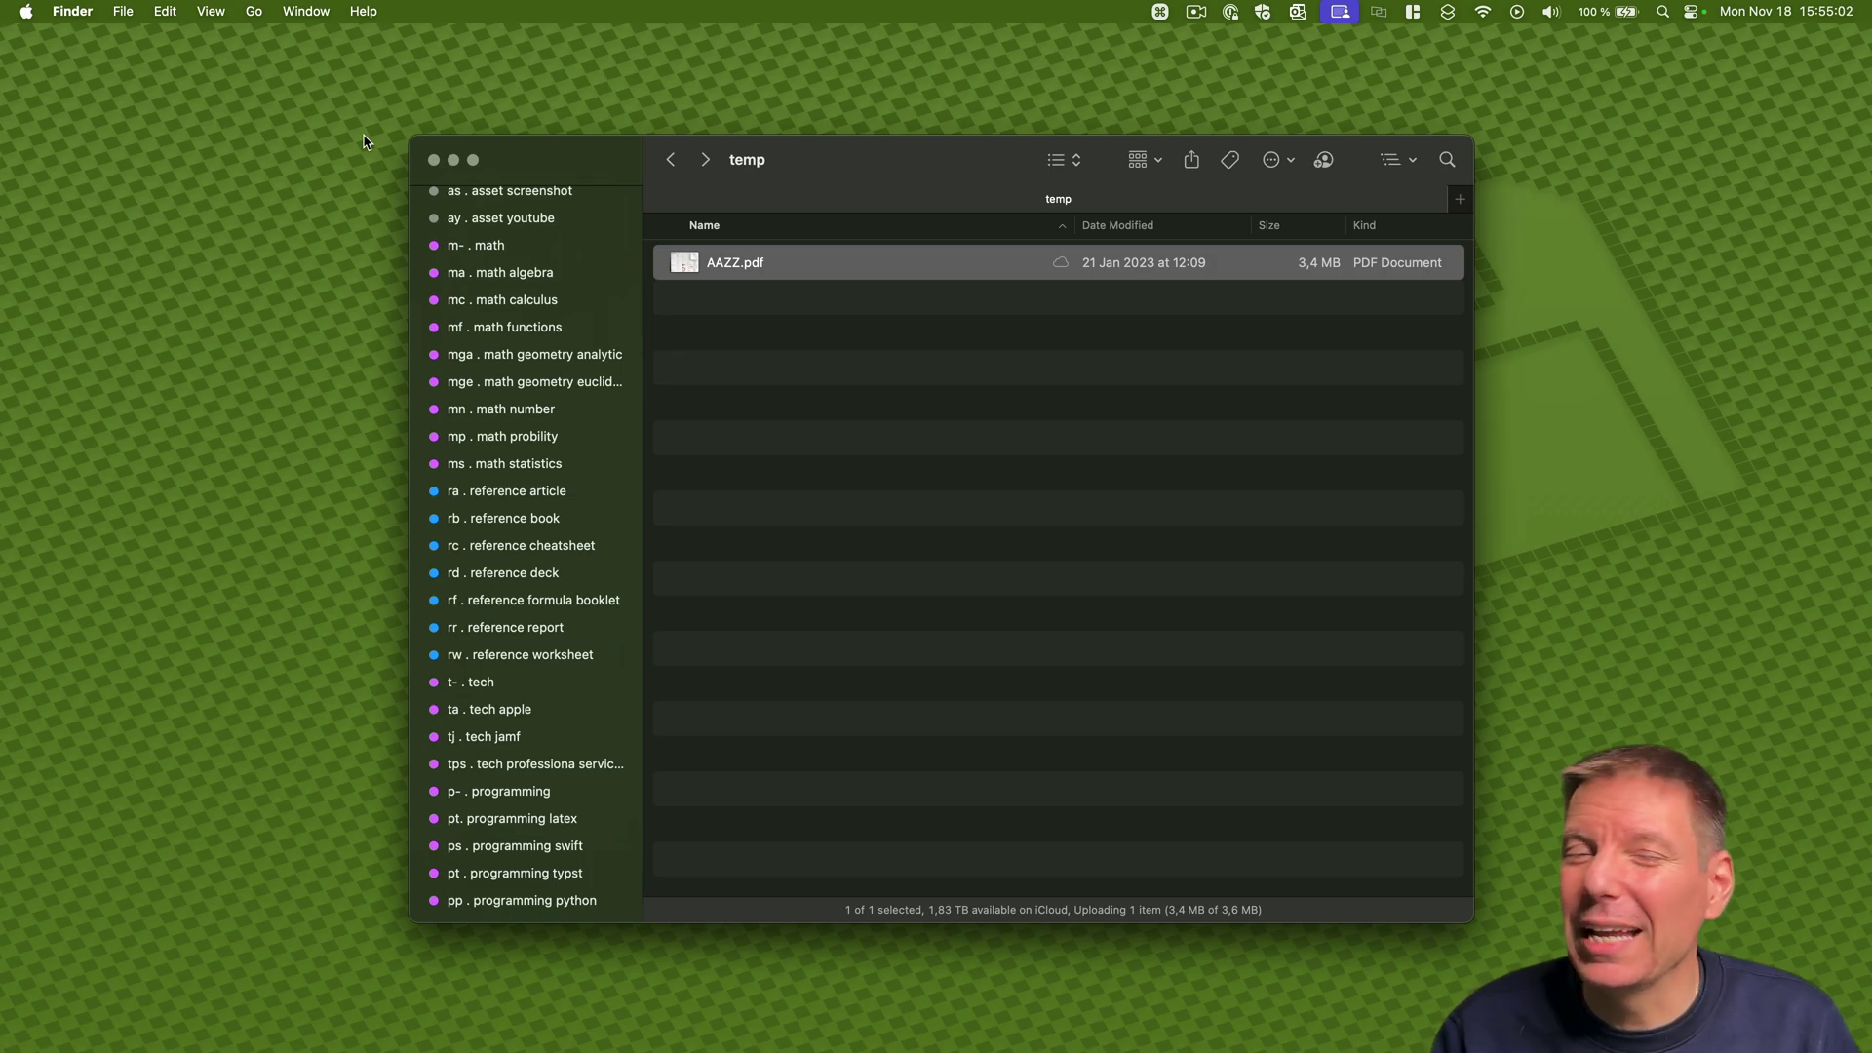
# Open the keyboard shortcut options in System Settings and show the App Shortcuts
pyautogui.click(26, 11)
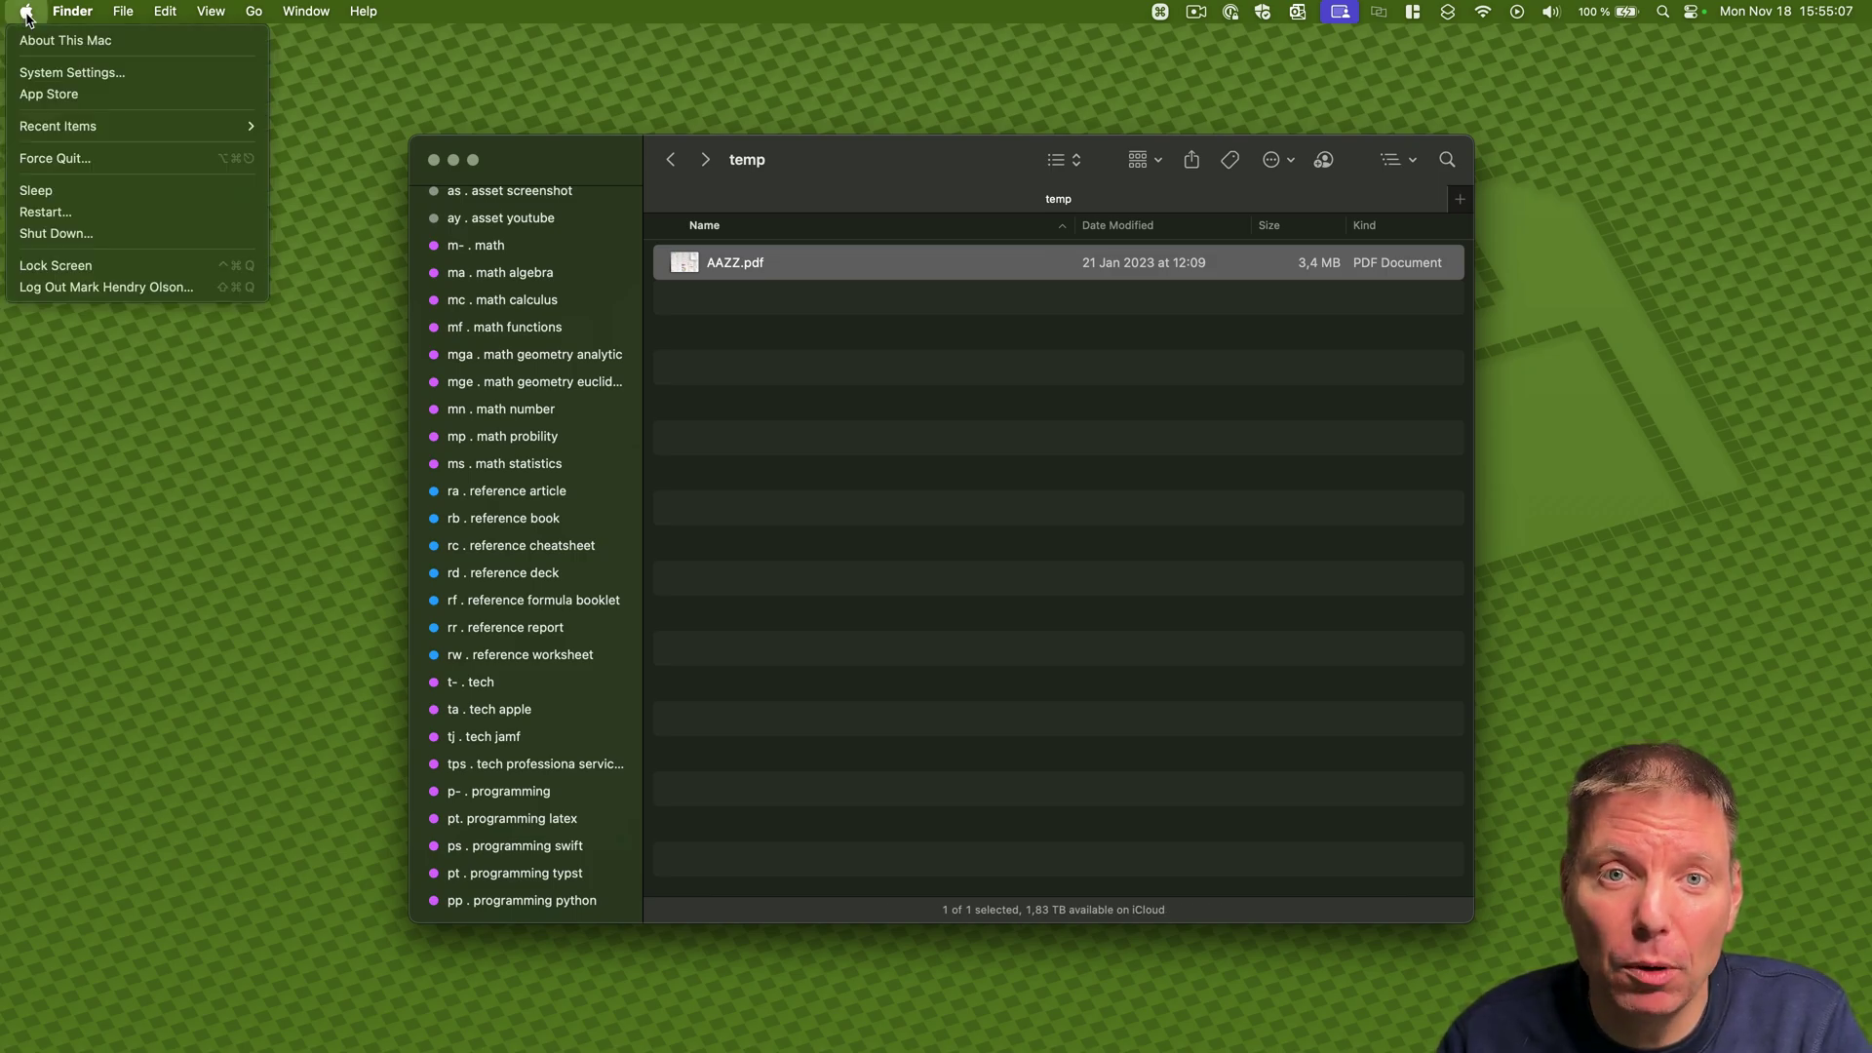
pyautogui.click(64, 73)
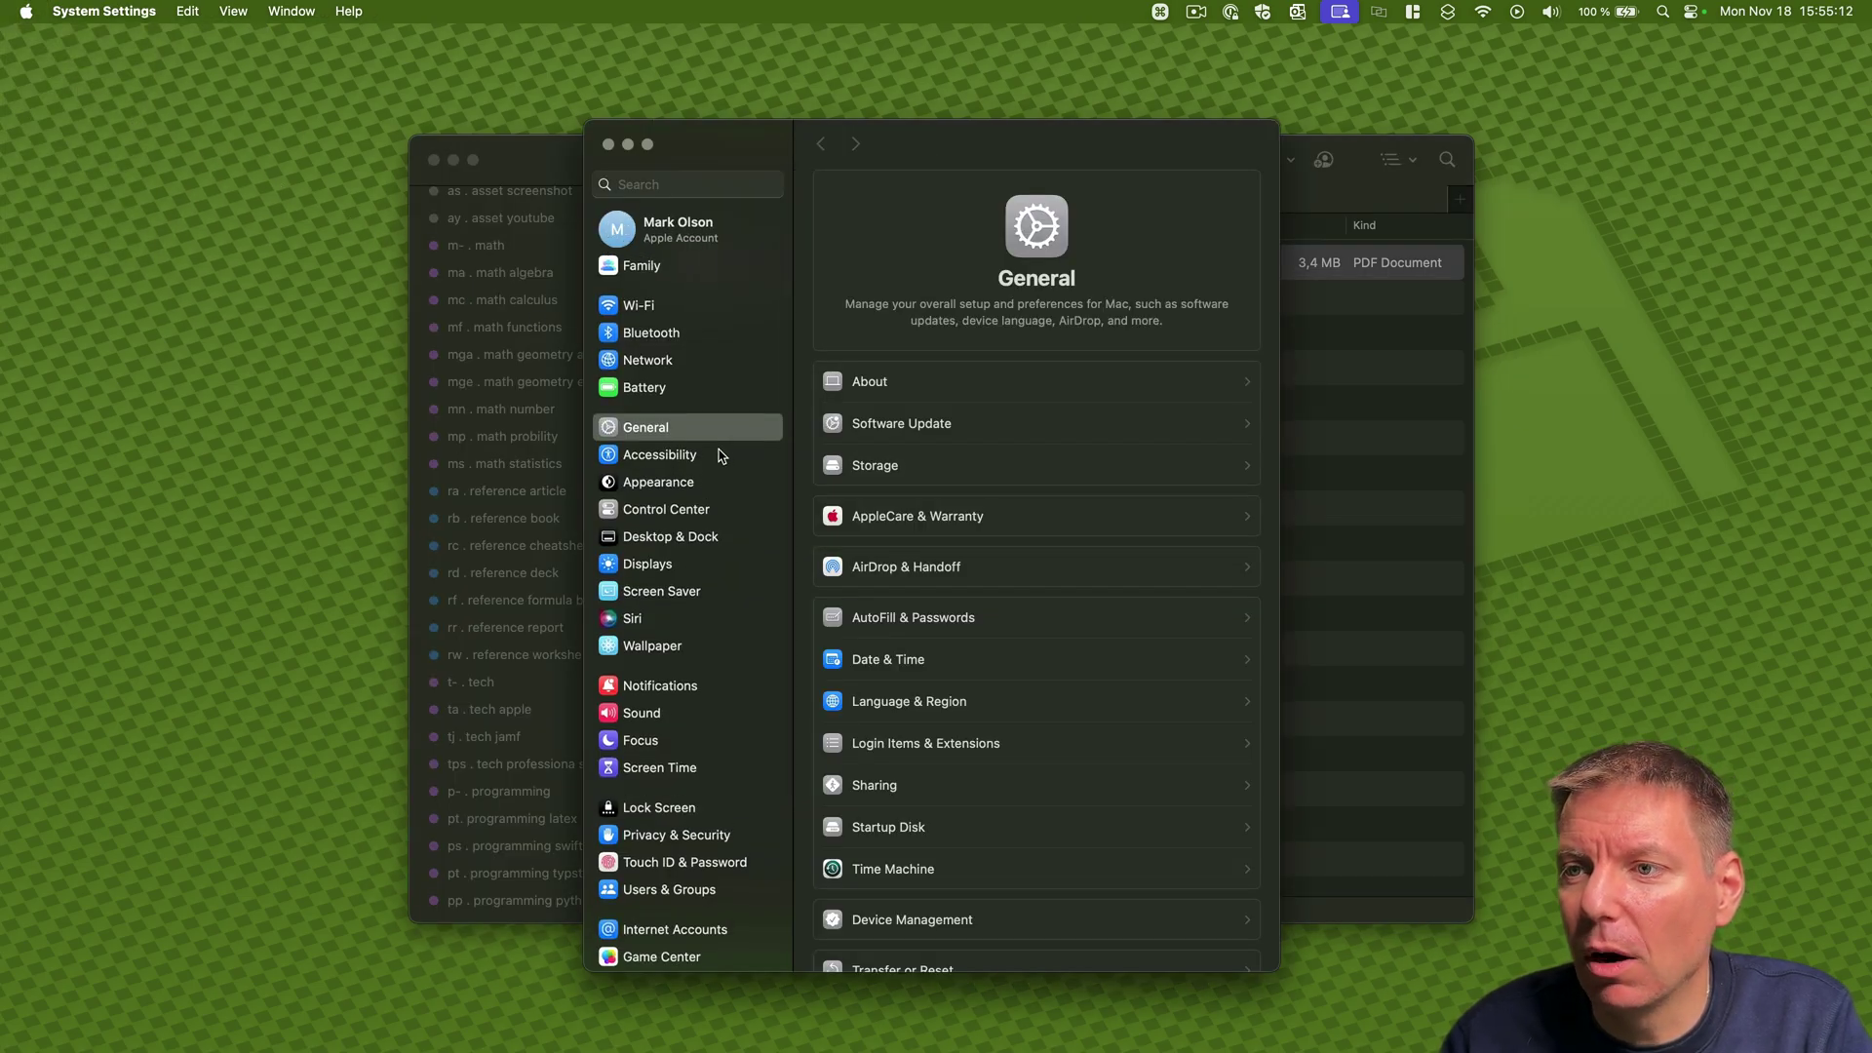
pyautogui.scroll(-5, 720, 456)
pyautogui.scroll(-1, 720, 455)
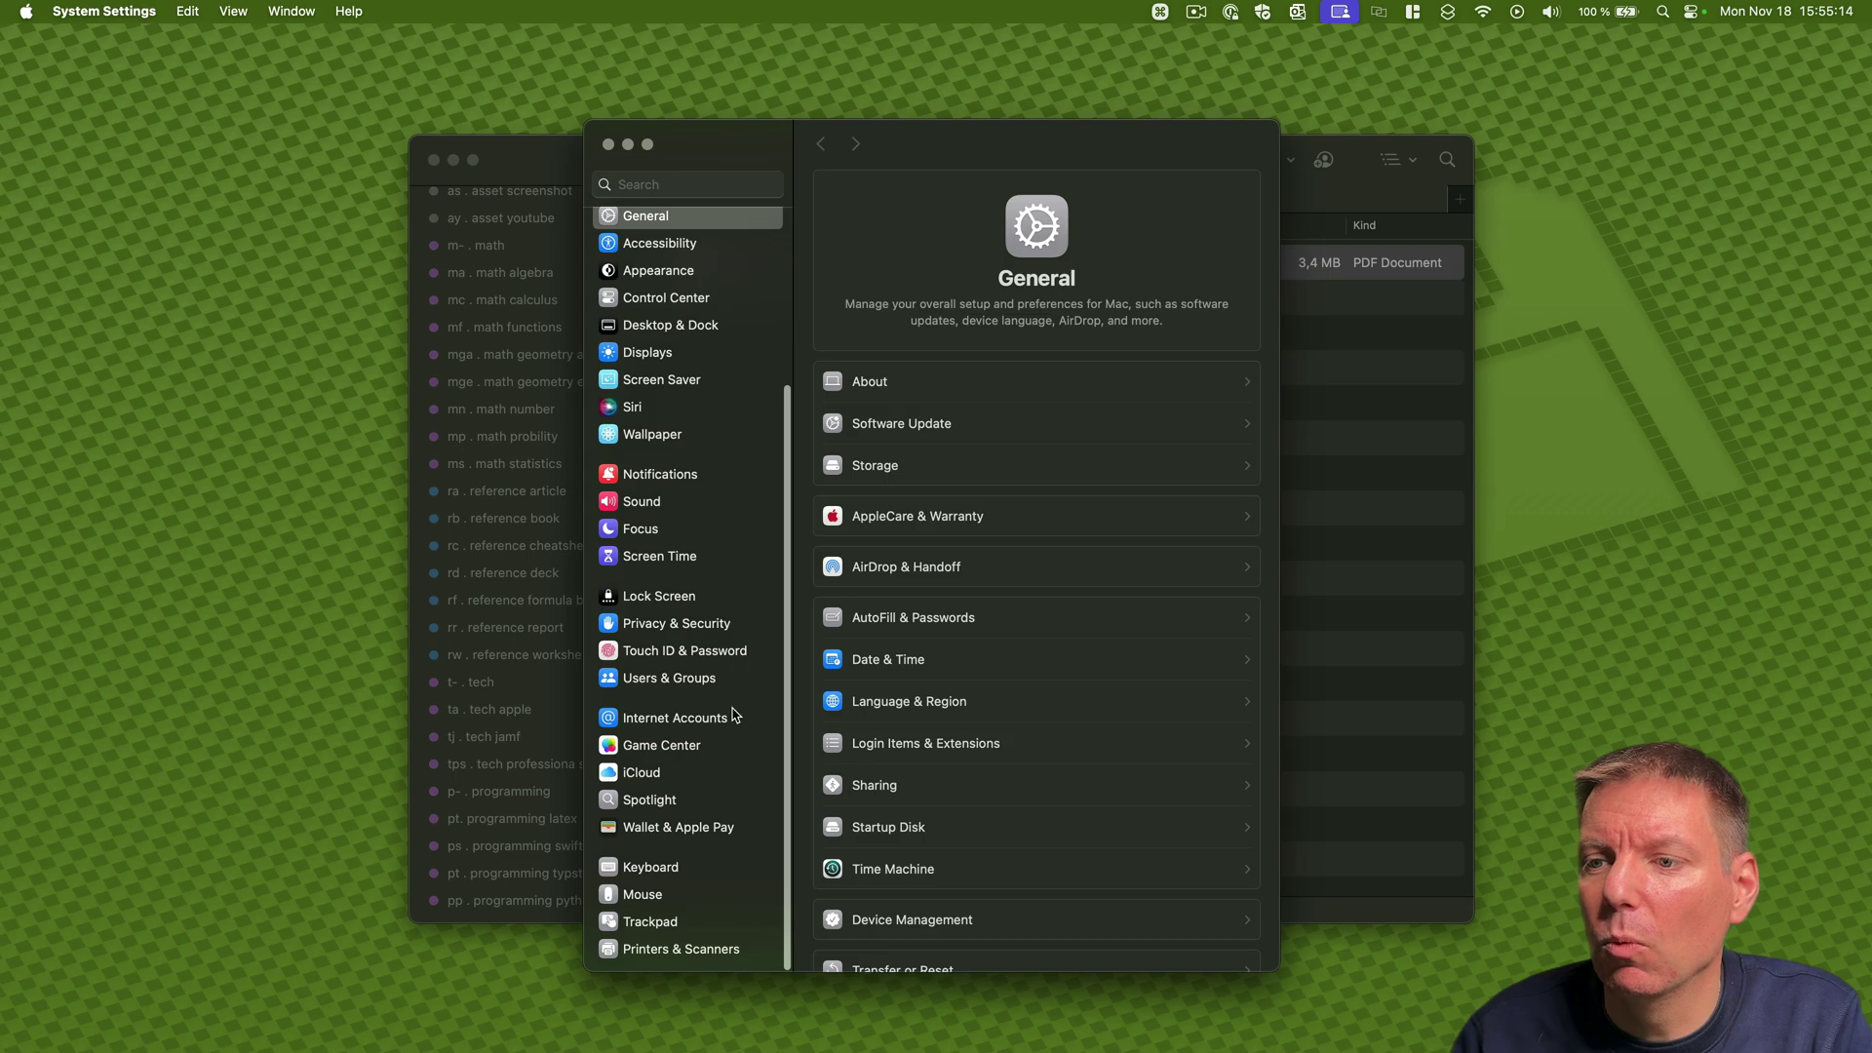
pyautogui.click(680, 870)
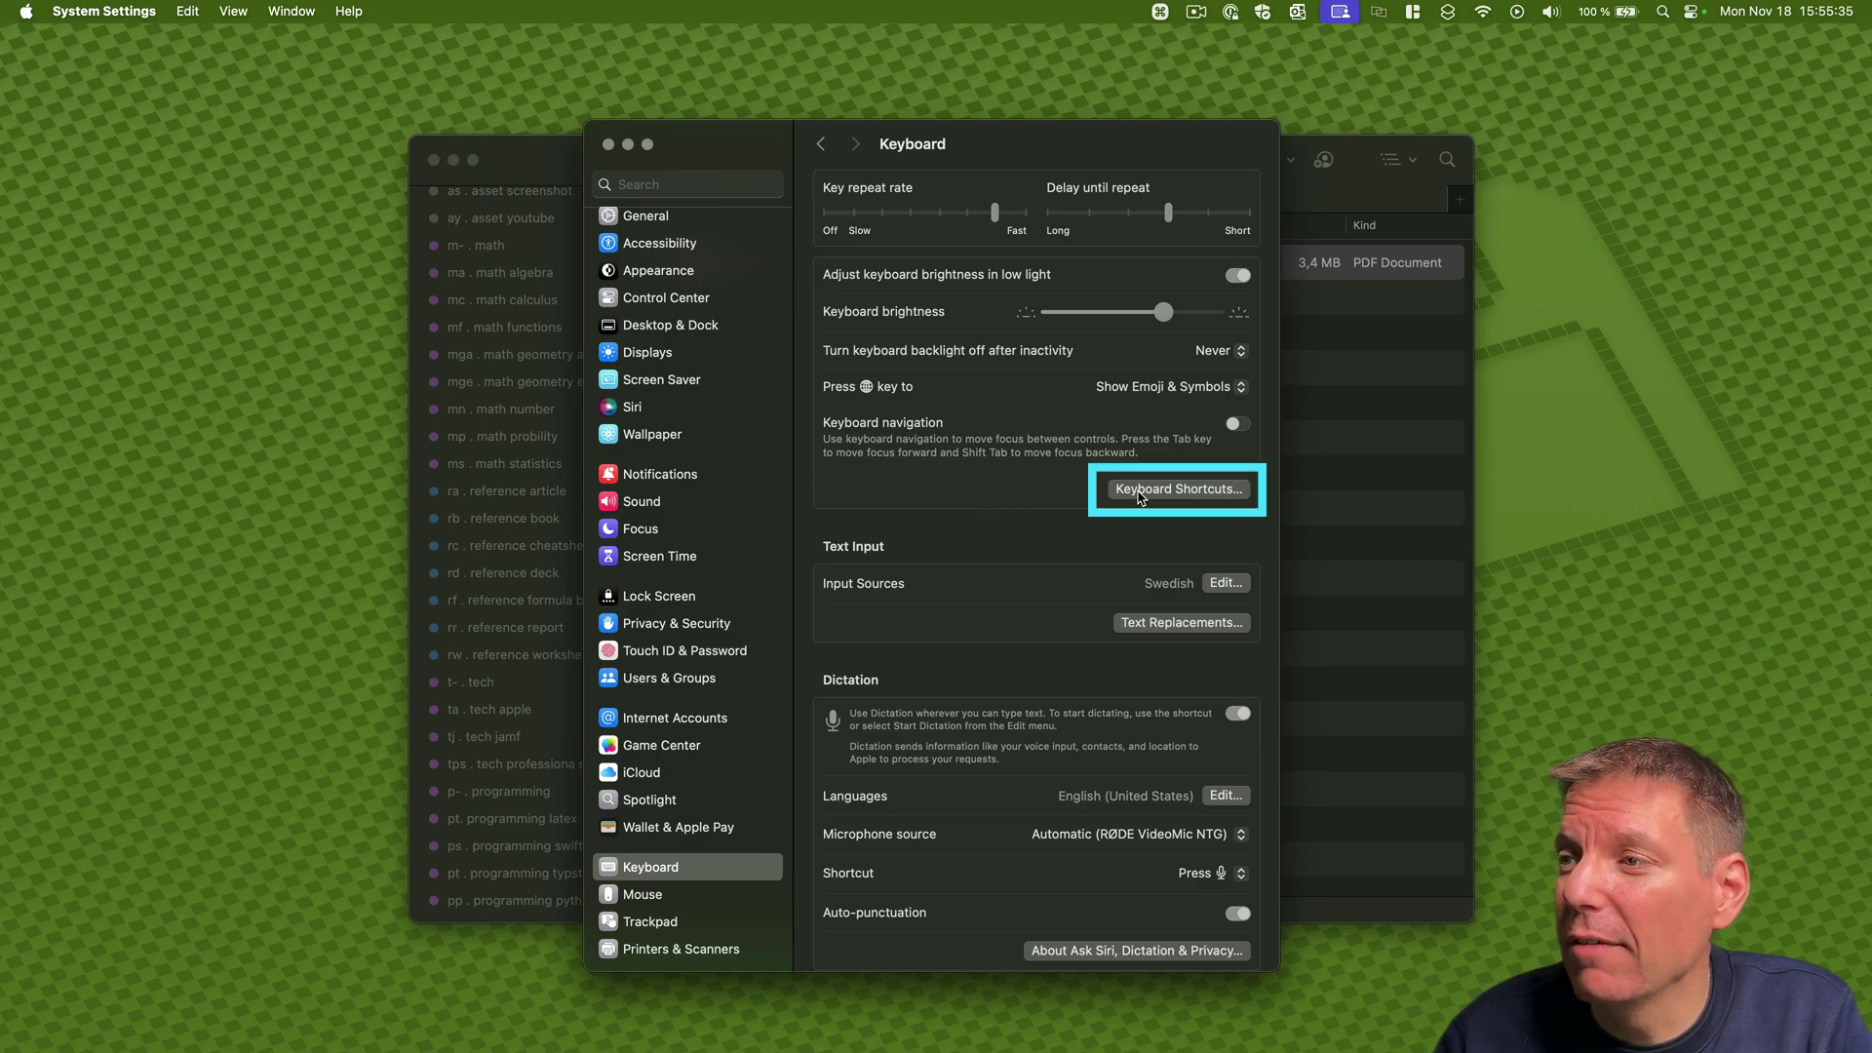
pyautogui.click(1139, 494)
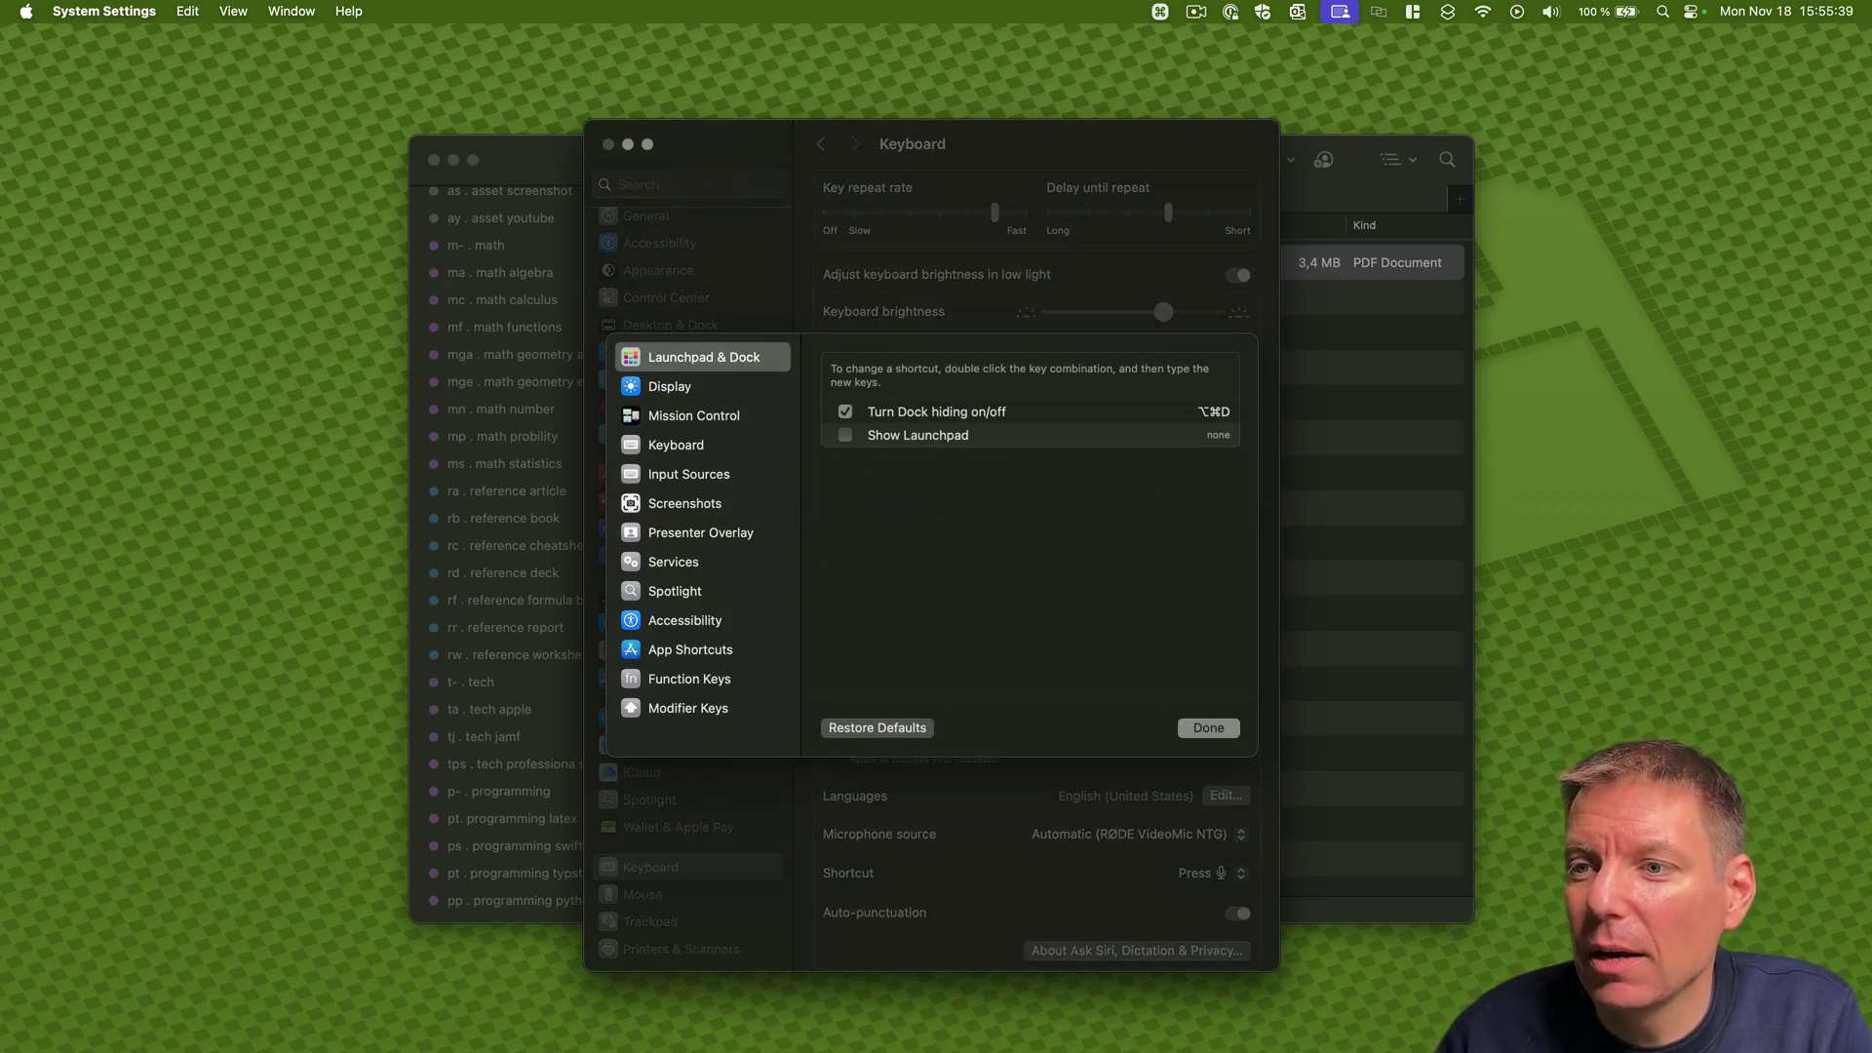
pyautogui.click(716, 656)
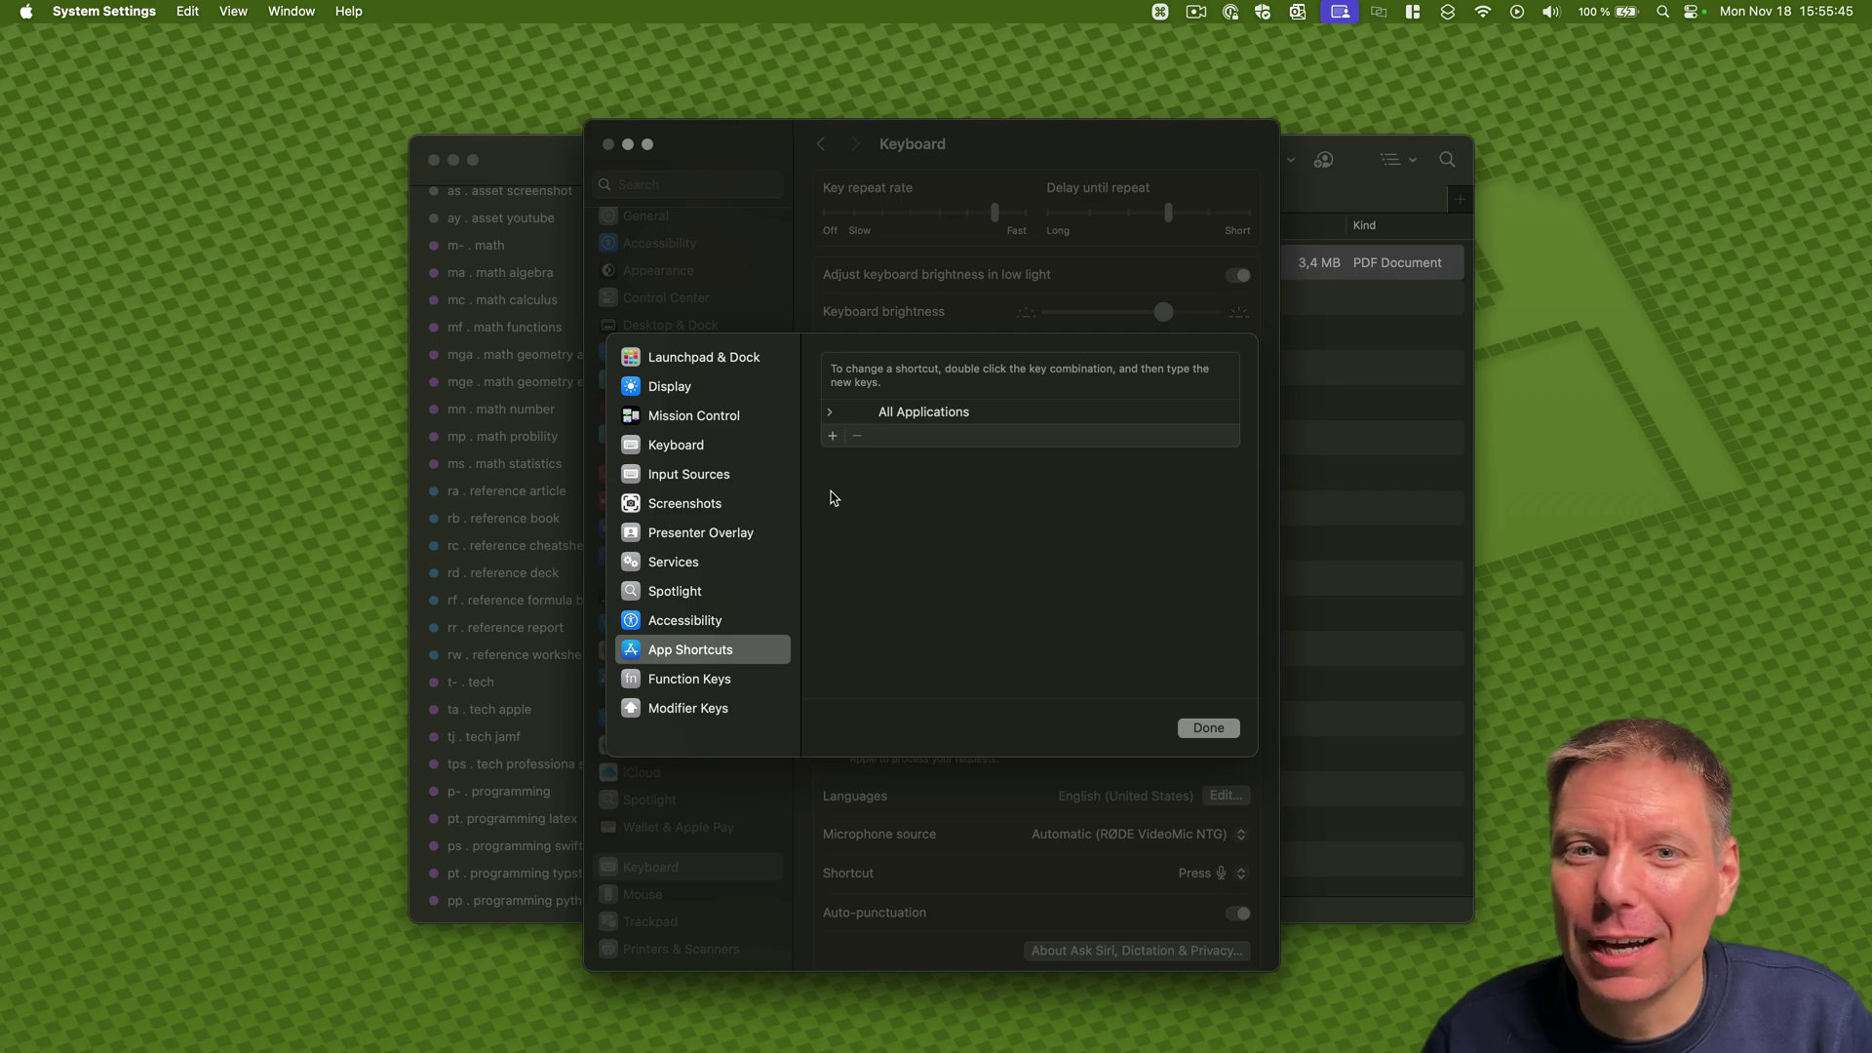
# Start a new app shortcut and set its application to Finder.app
pyautogui.click(833, 437)
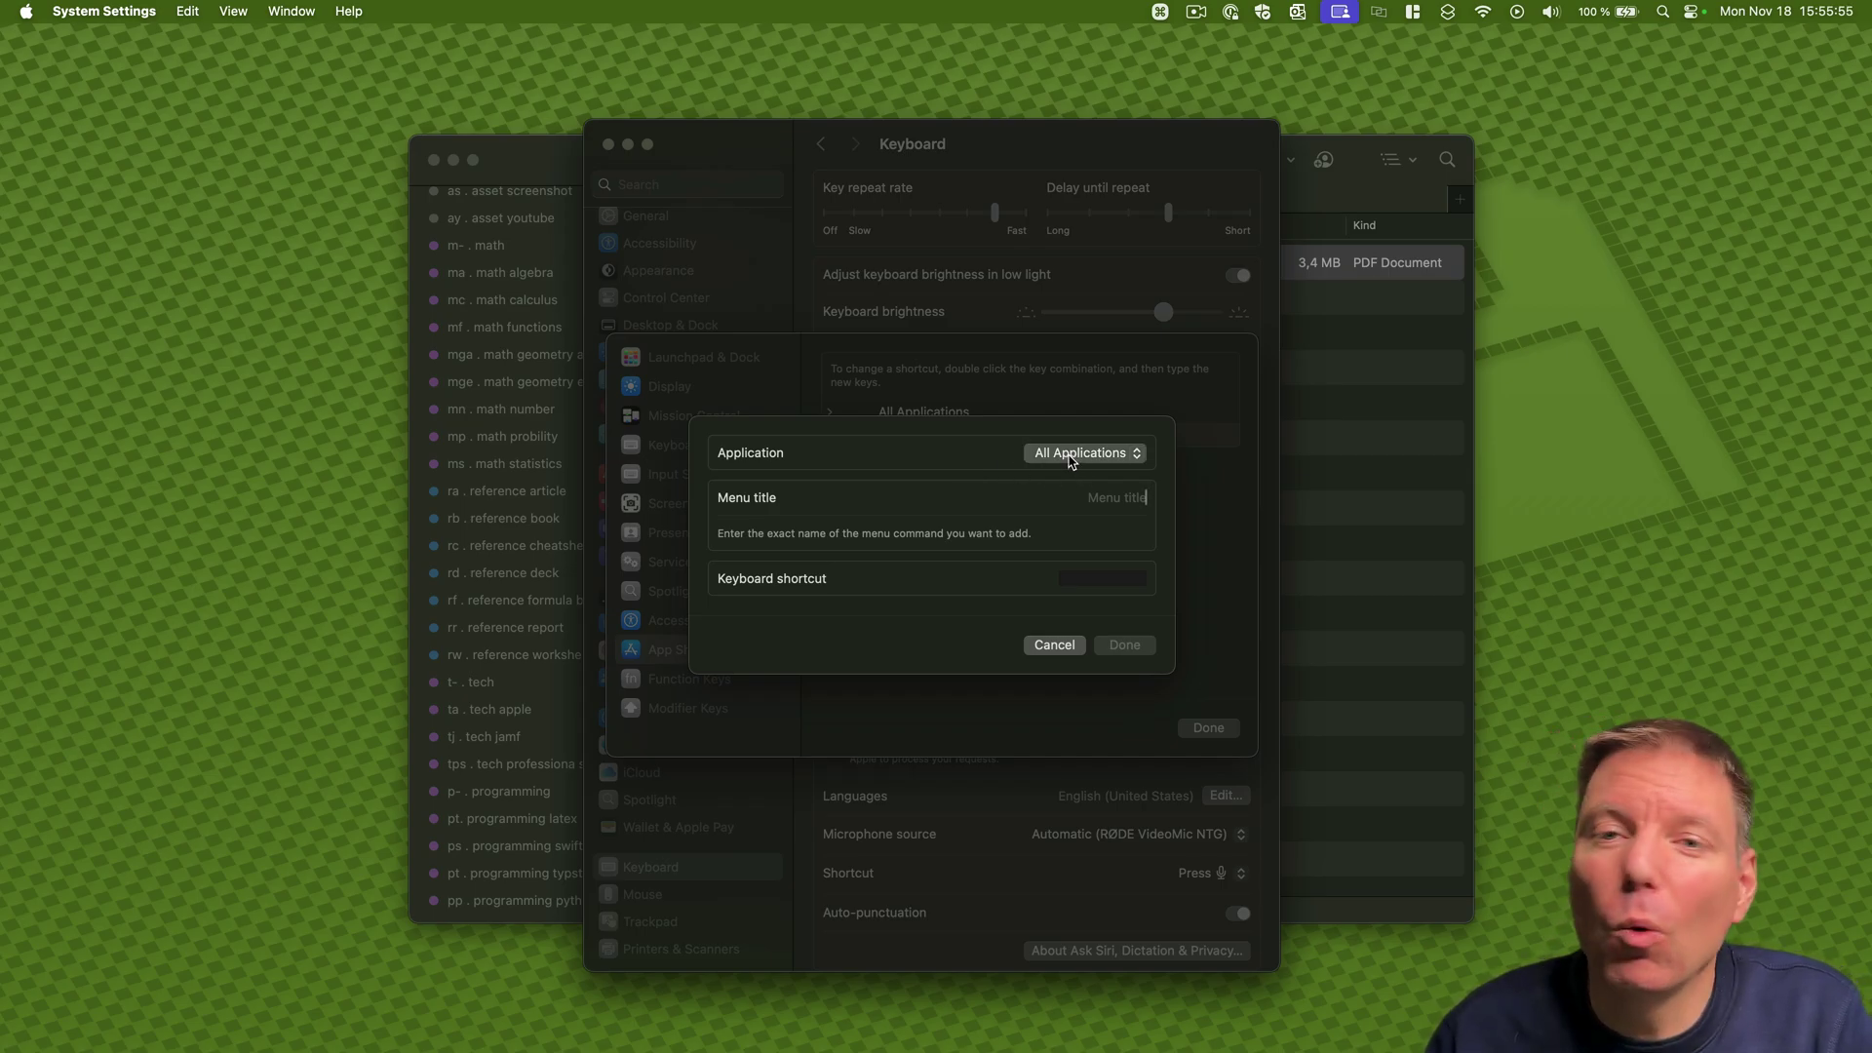
pyautogui.click(1071, 457)
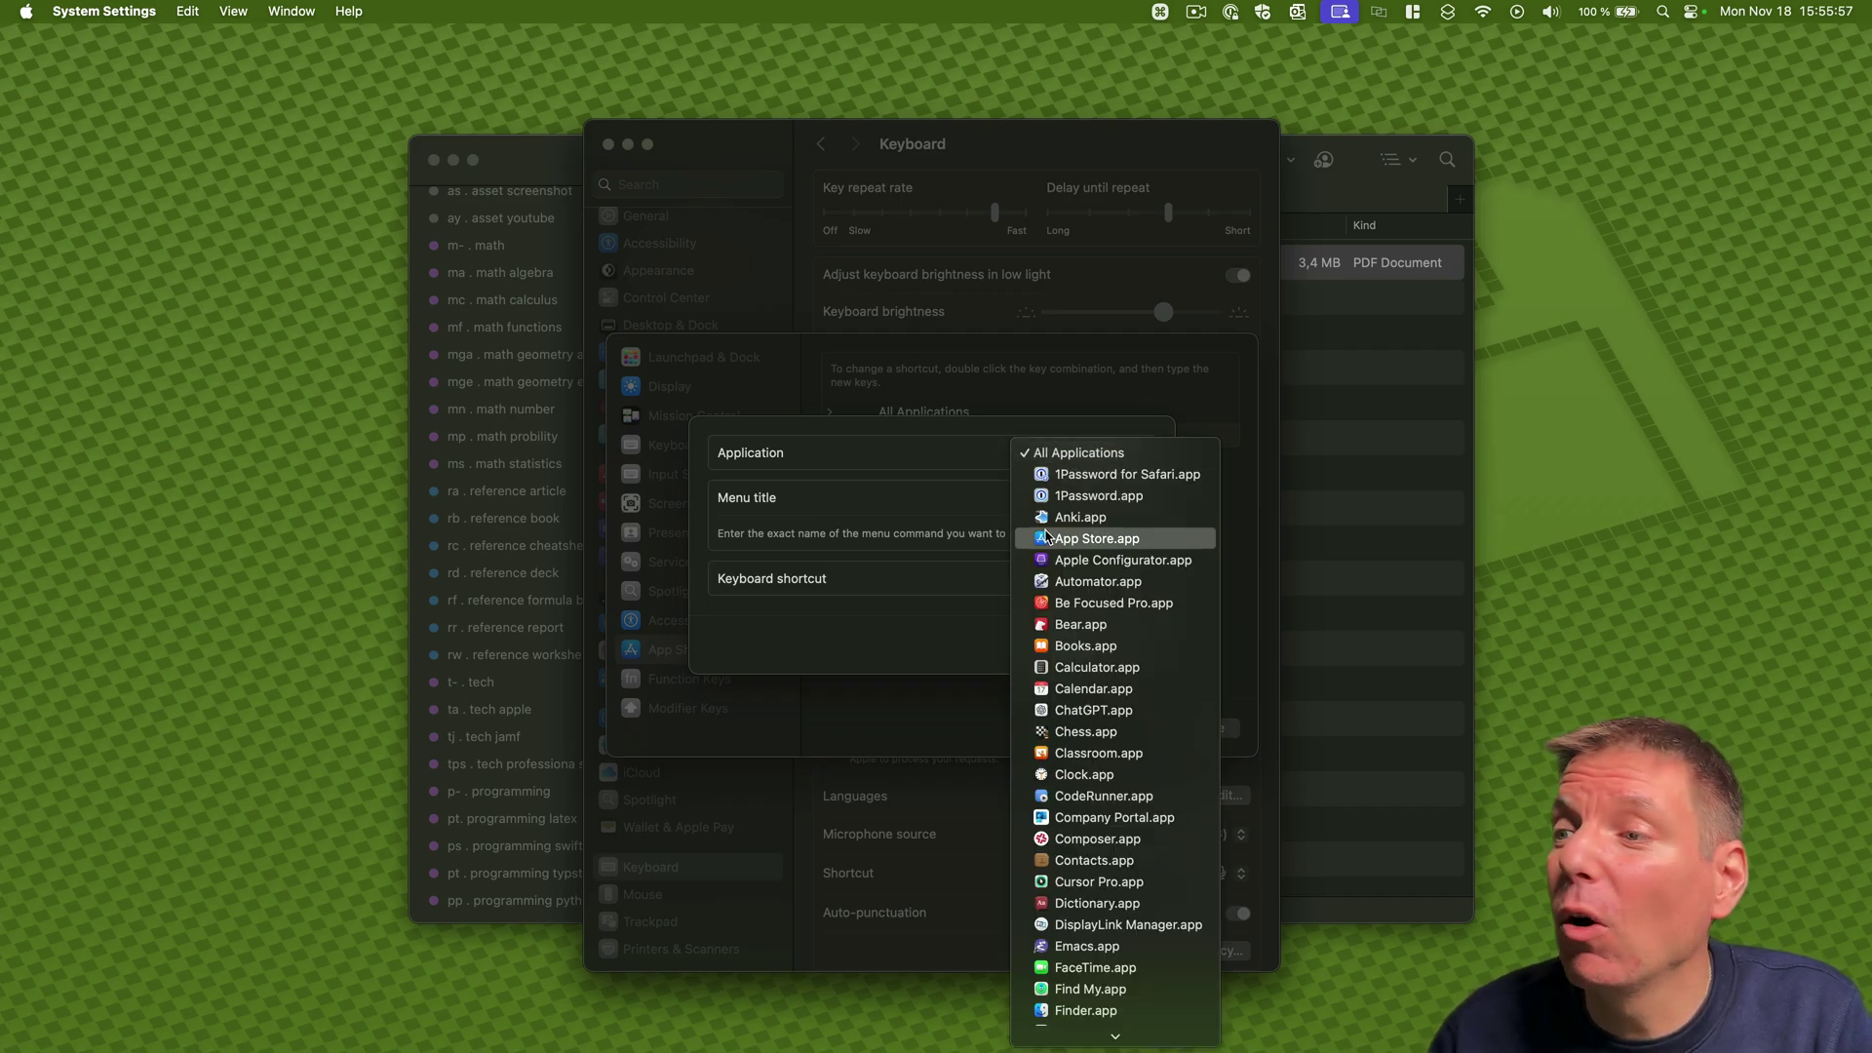
pyautogui.scroll(-10, 1045, 538)
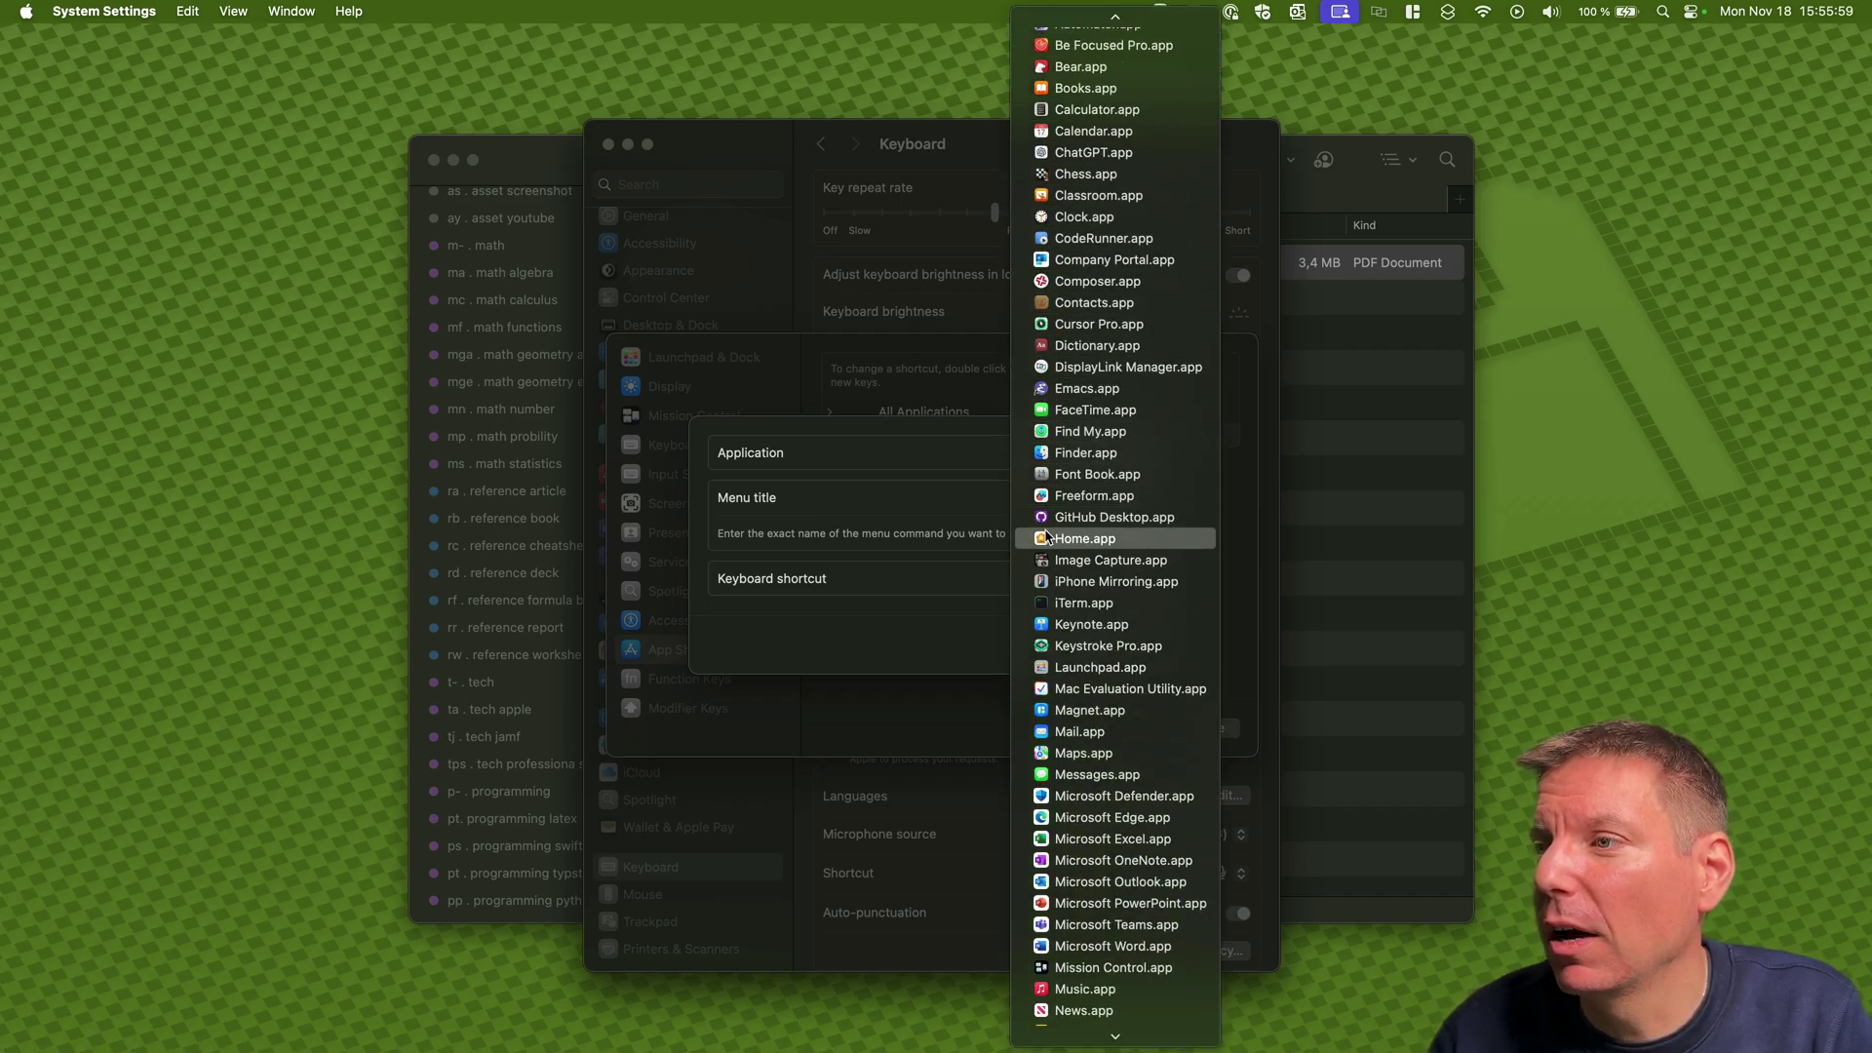
pyautogui.click(1089, 457)
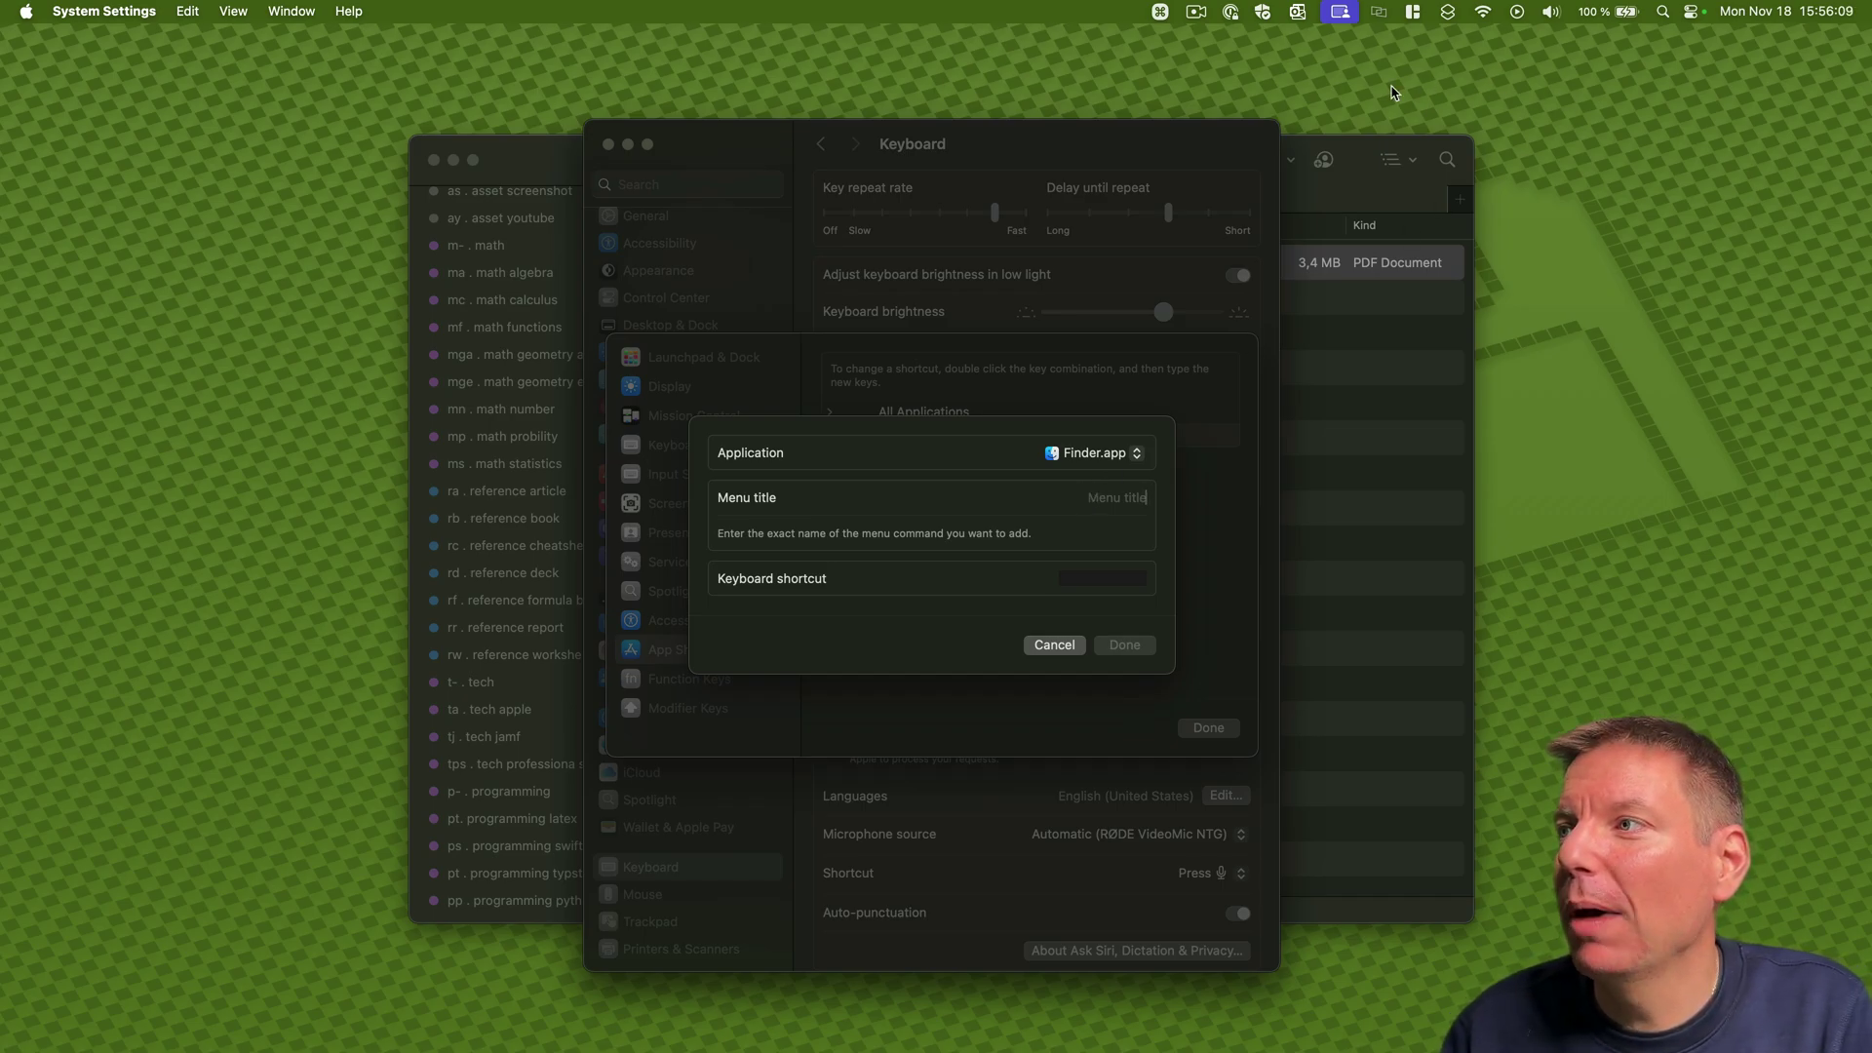
# Check the name of Finder's tag command and enter "File->Tags..." as the shortcut's menu title
pyautogui.click(1361, 151)
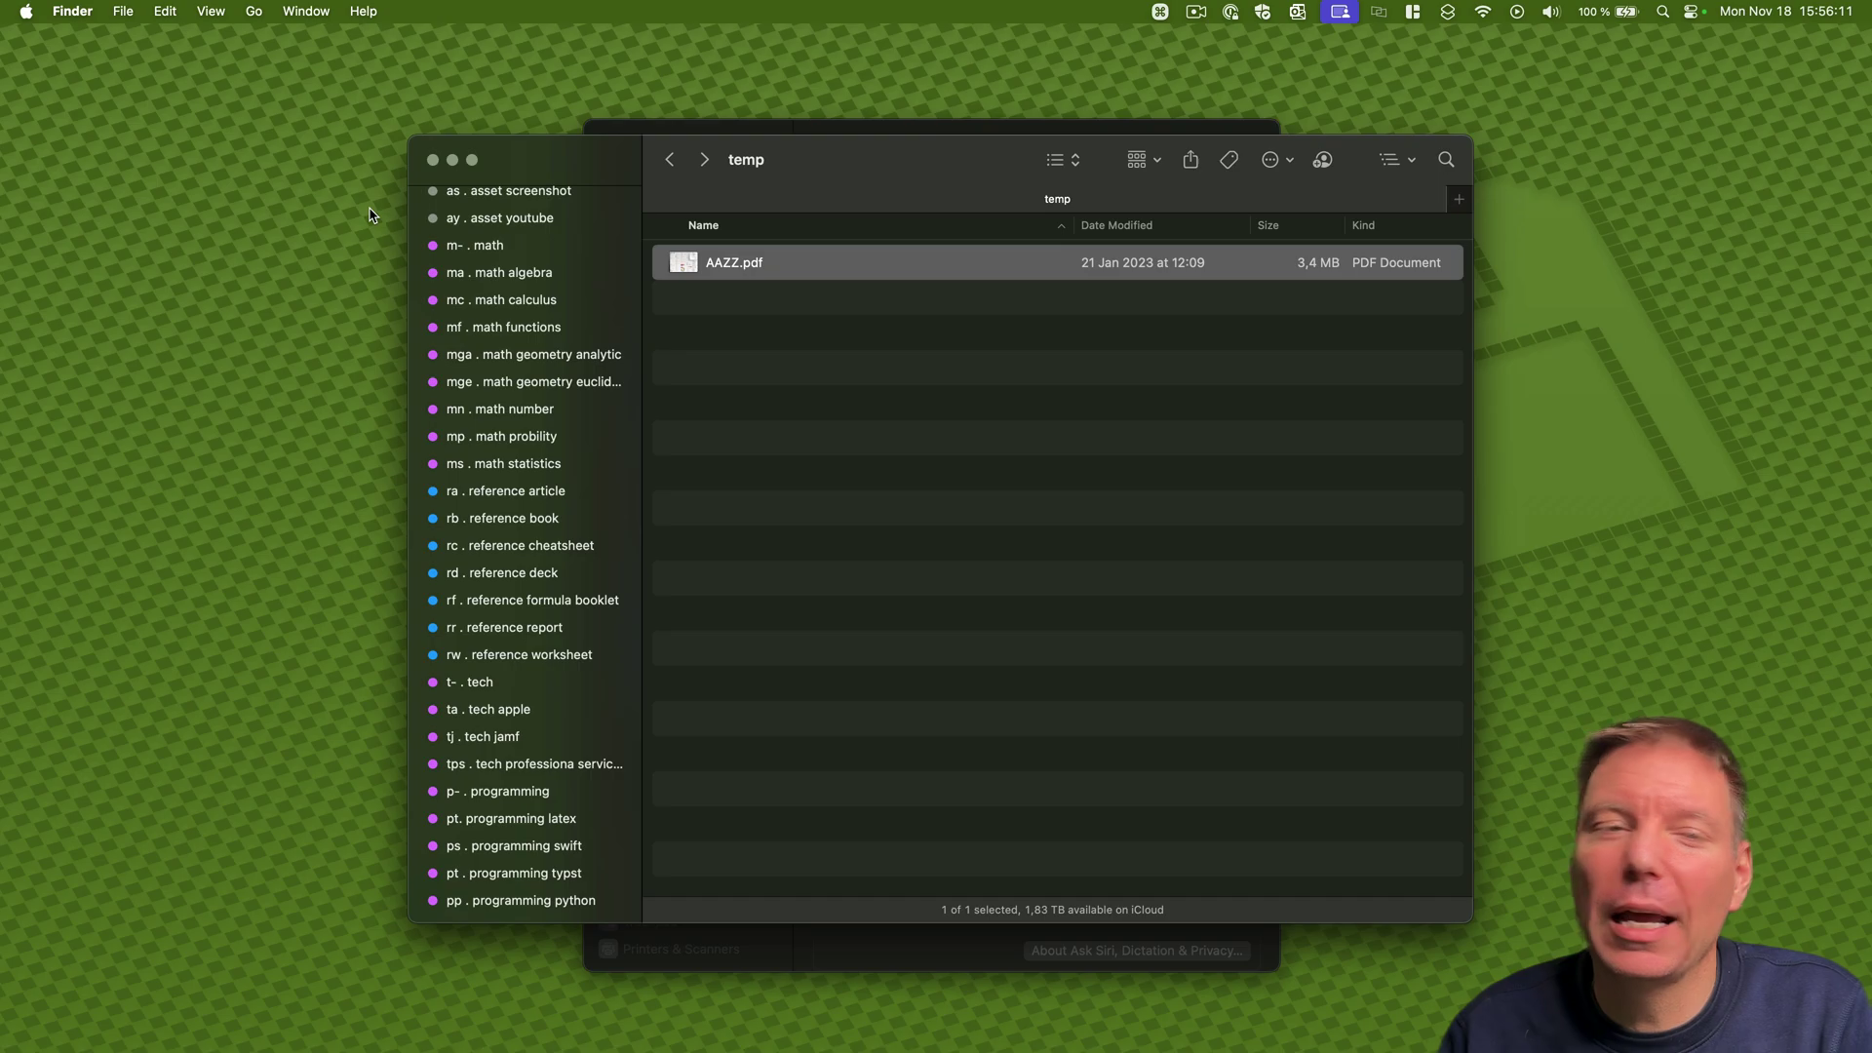
pyautogui.click(123, 12)
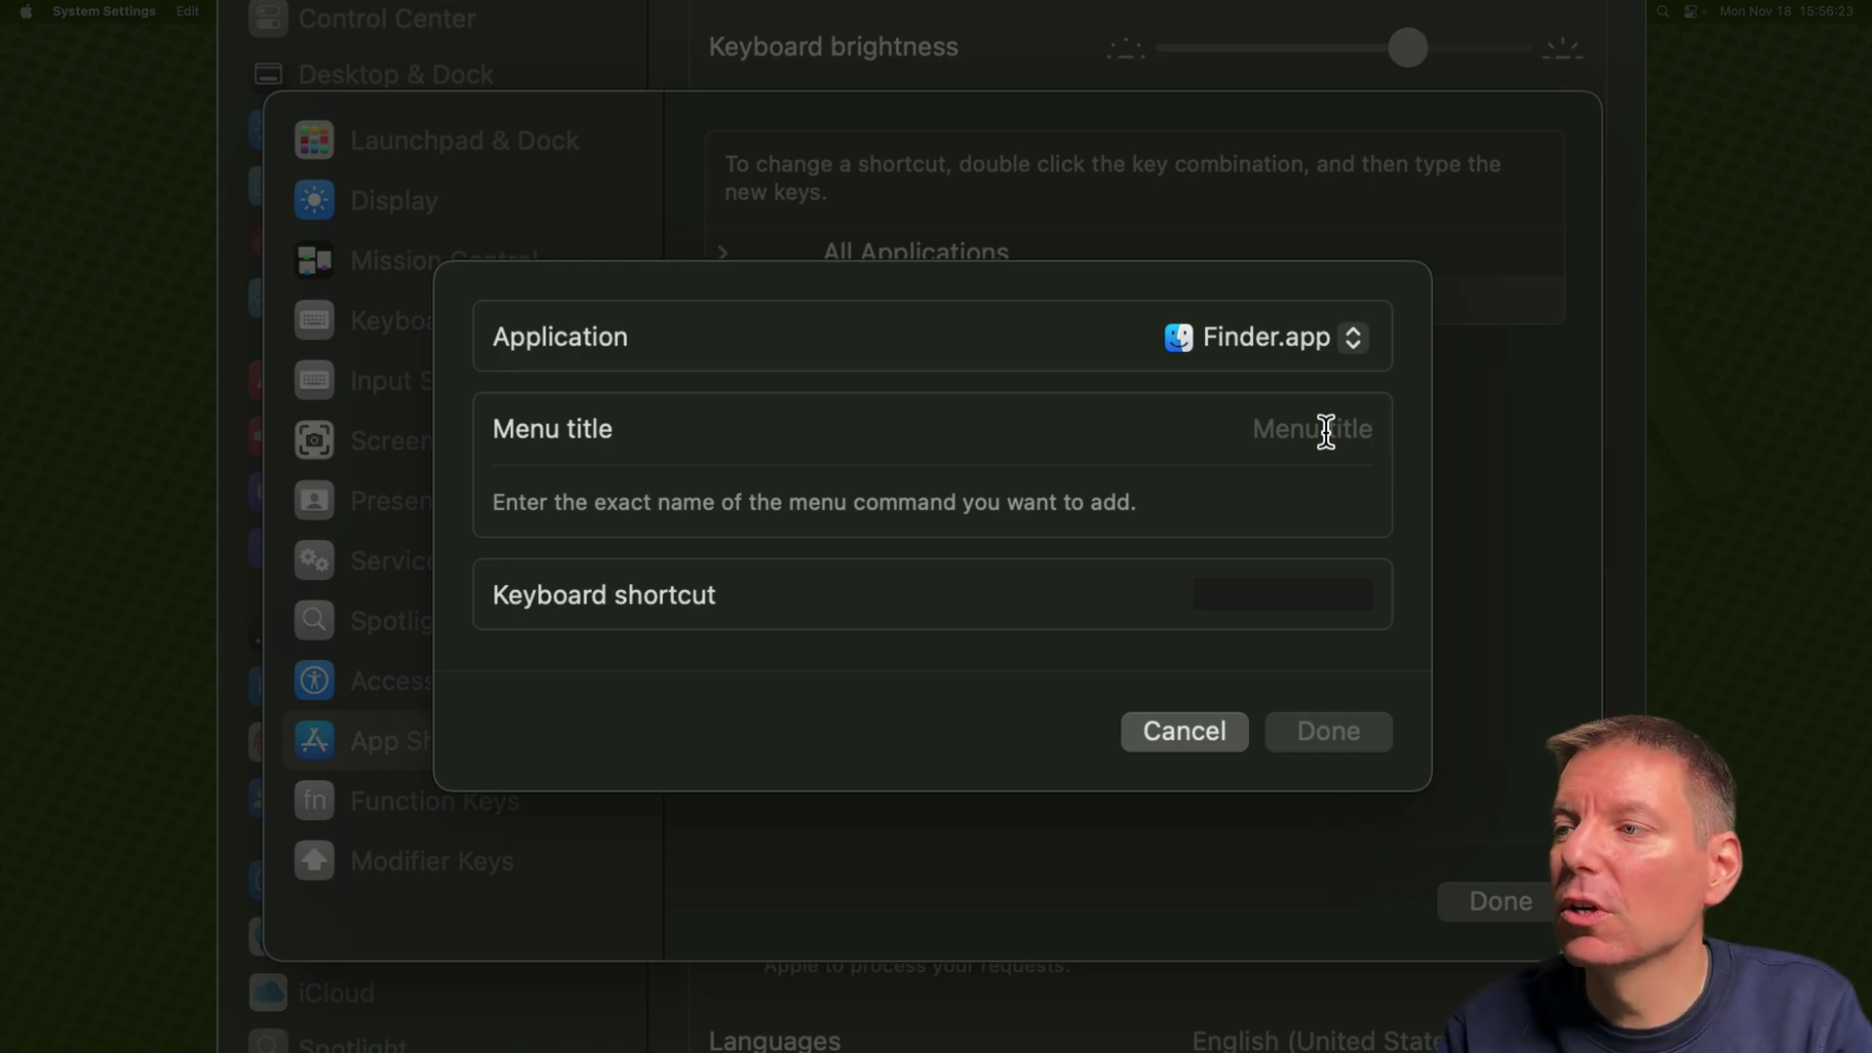
pyautogui.write('File')
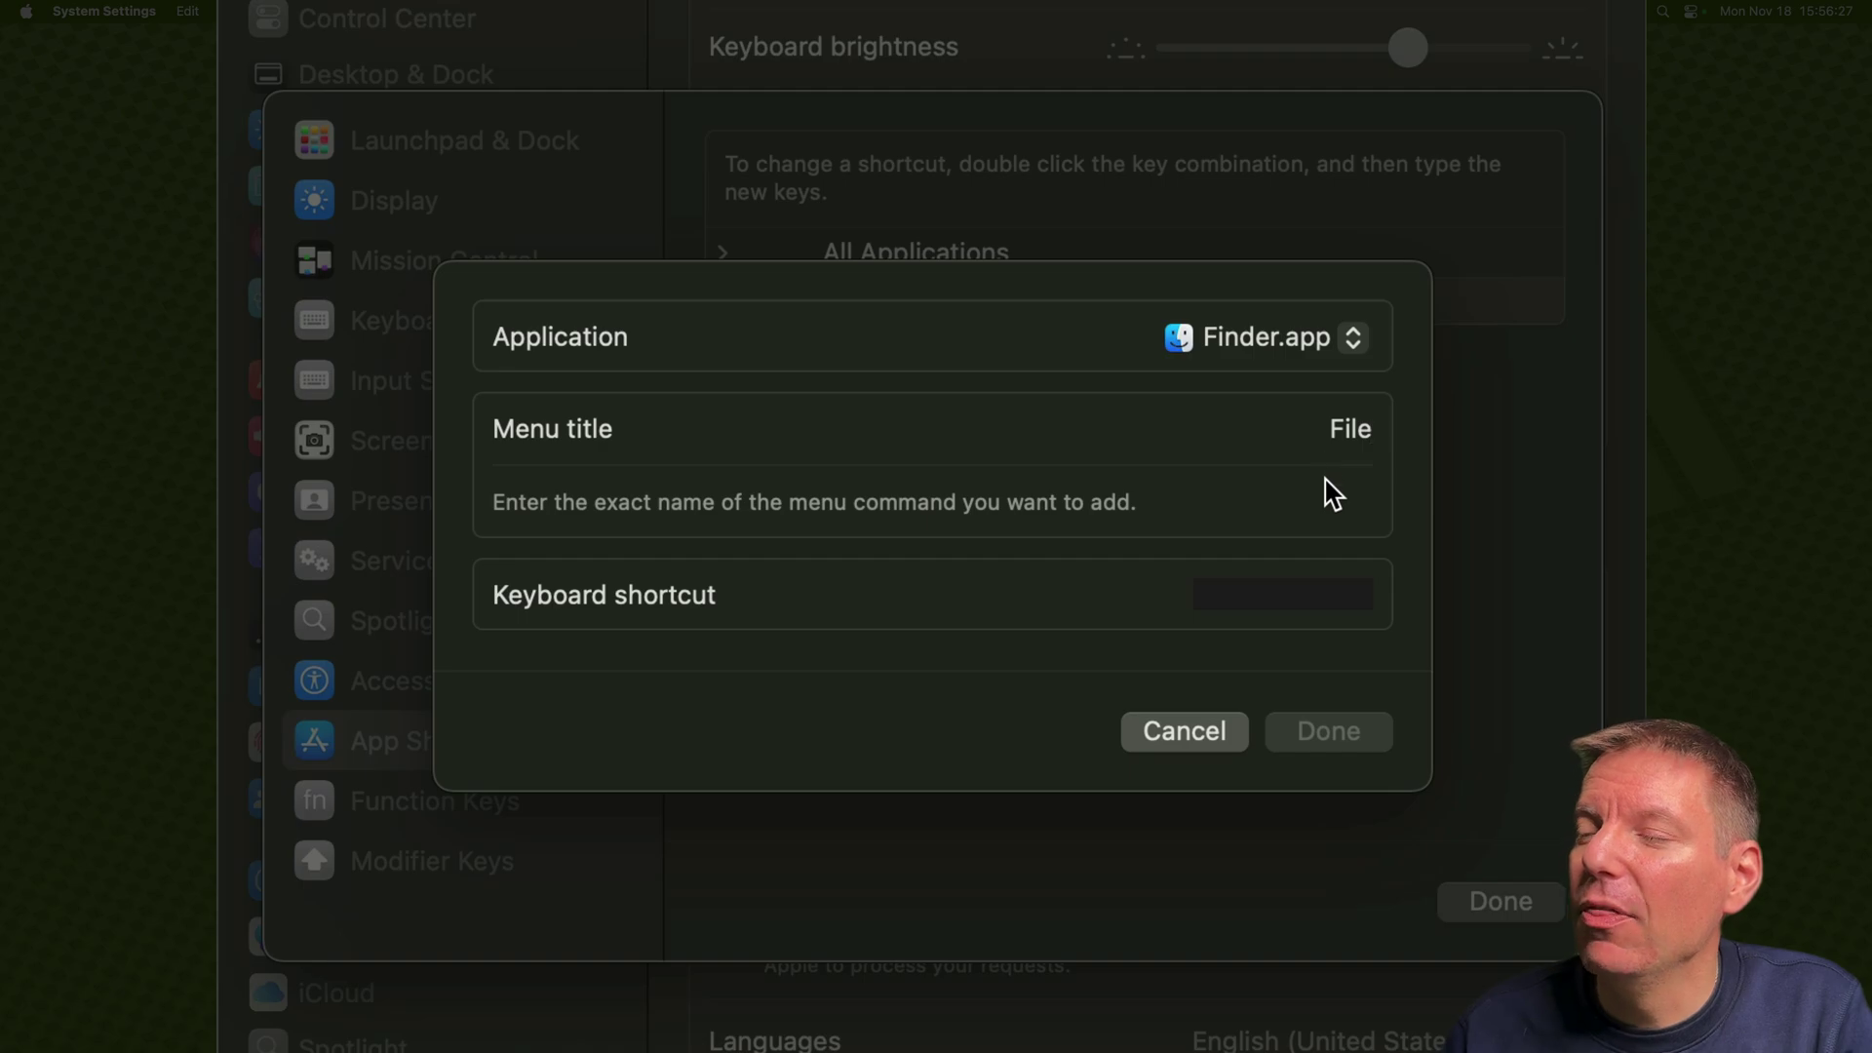
pyautogui.write('->')
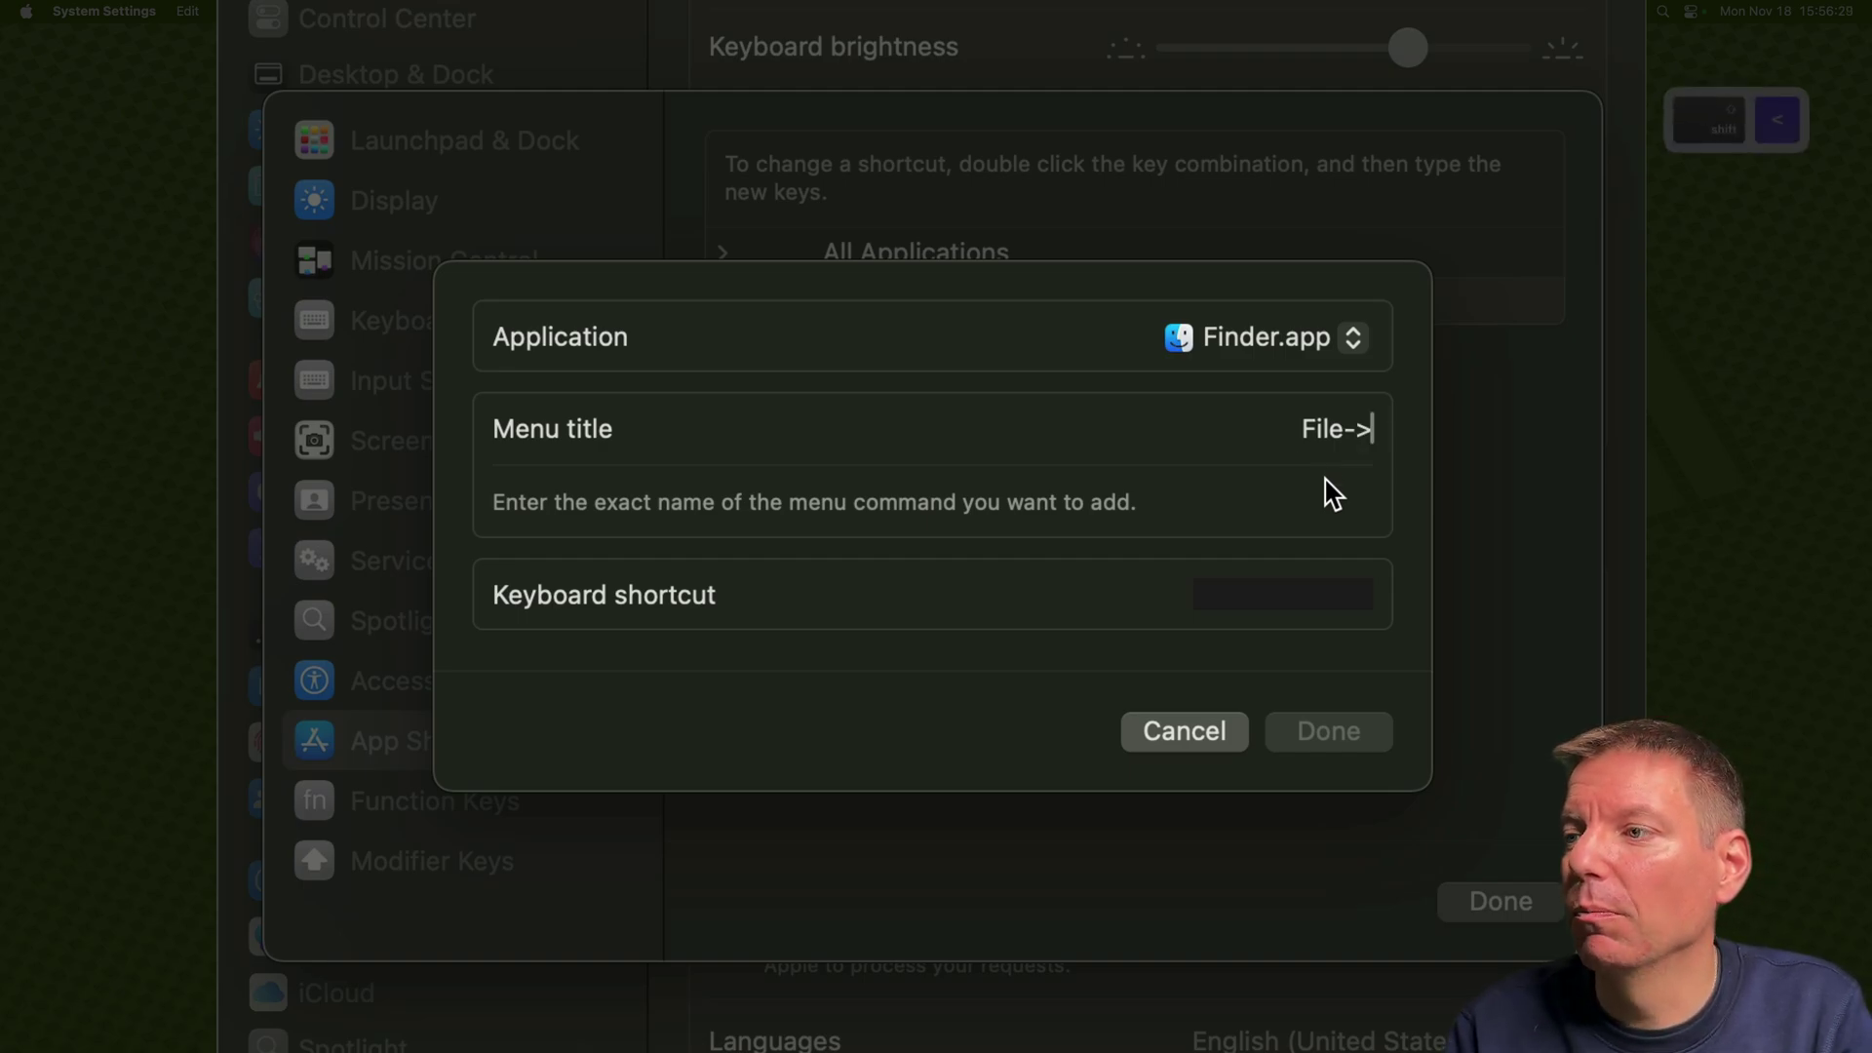
pyautogui.write('Tags')
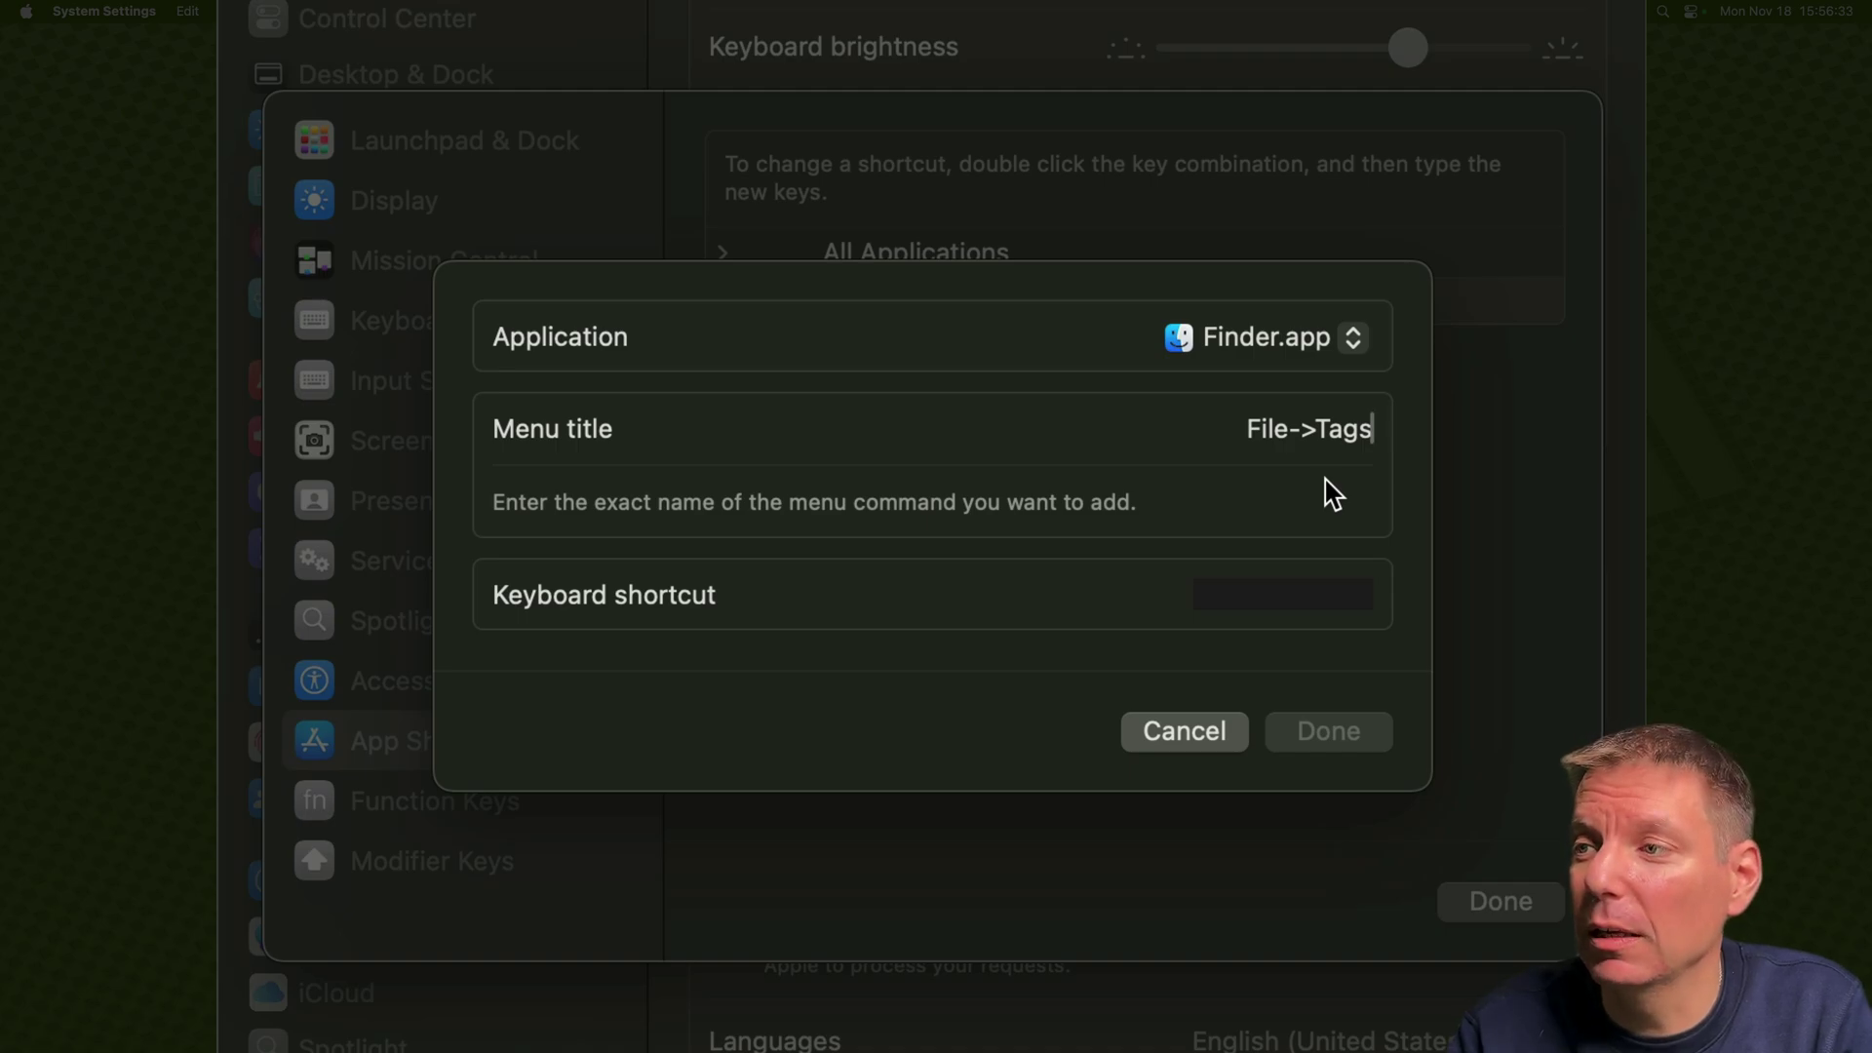
pyautogui.write('...')
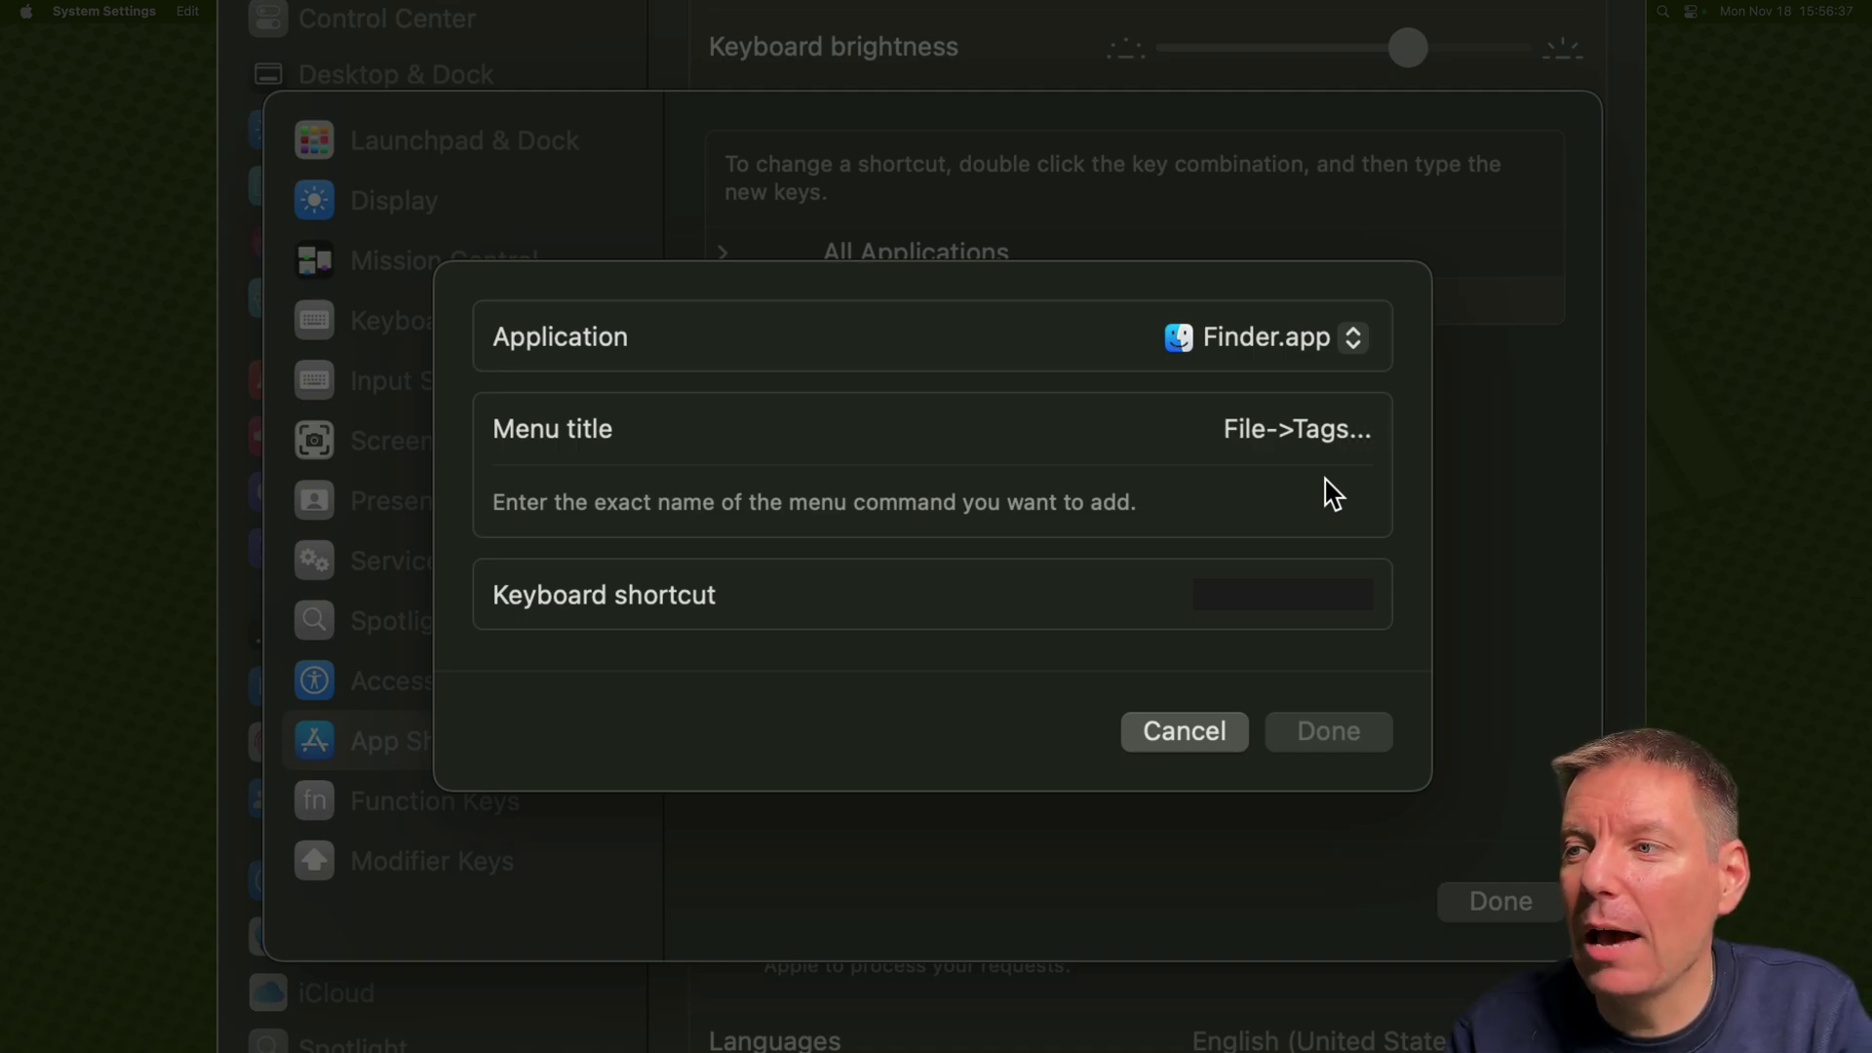
# Assign Command-Å as the keyboard shortcut for the Finder tag command and save the new shortcut
pyautogui.press('Tab')
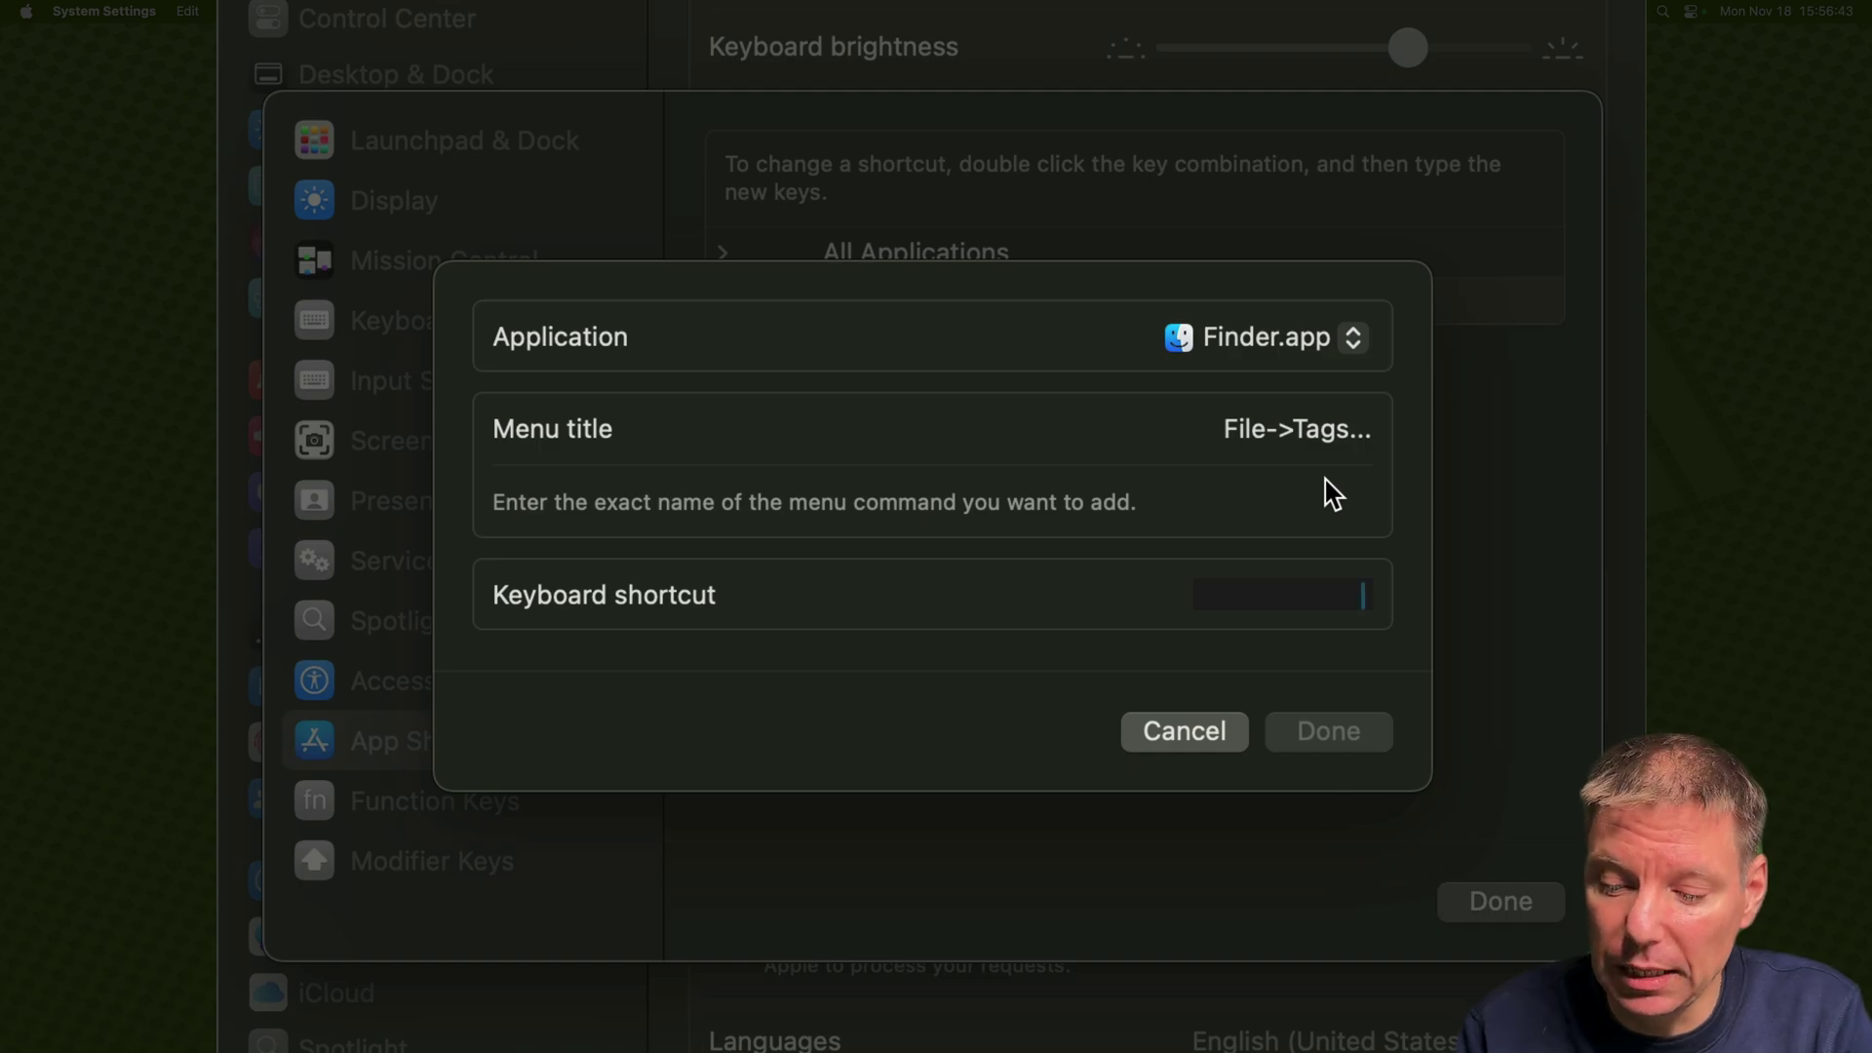
pyautogui.press('super')
pyautogui.press('super+a')
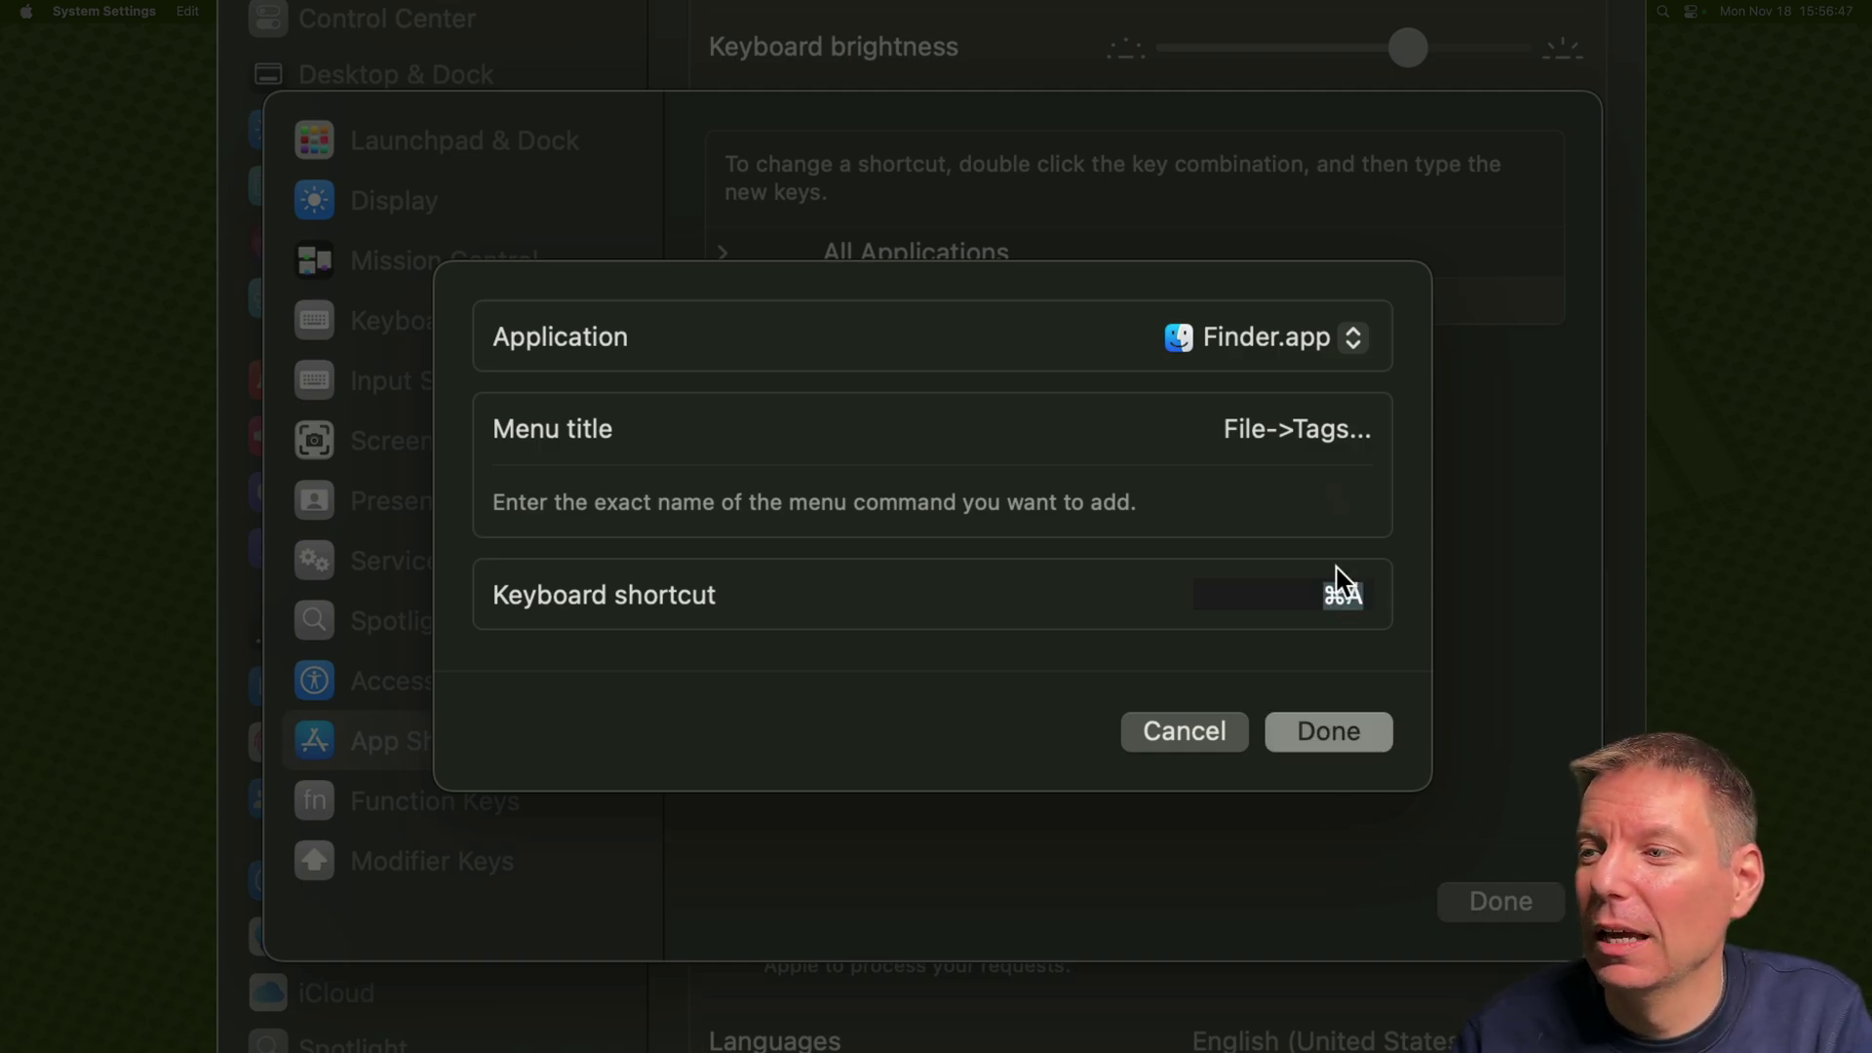
pyautogui.click(1324, 743)
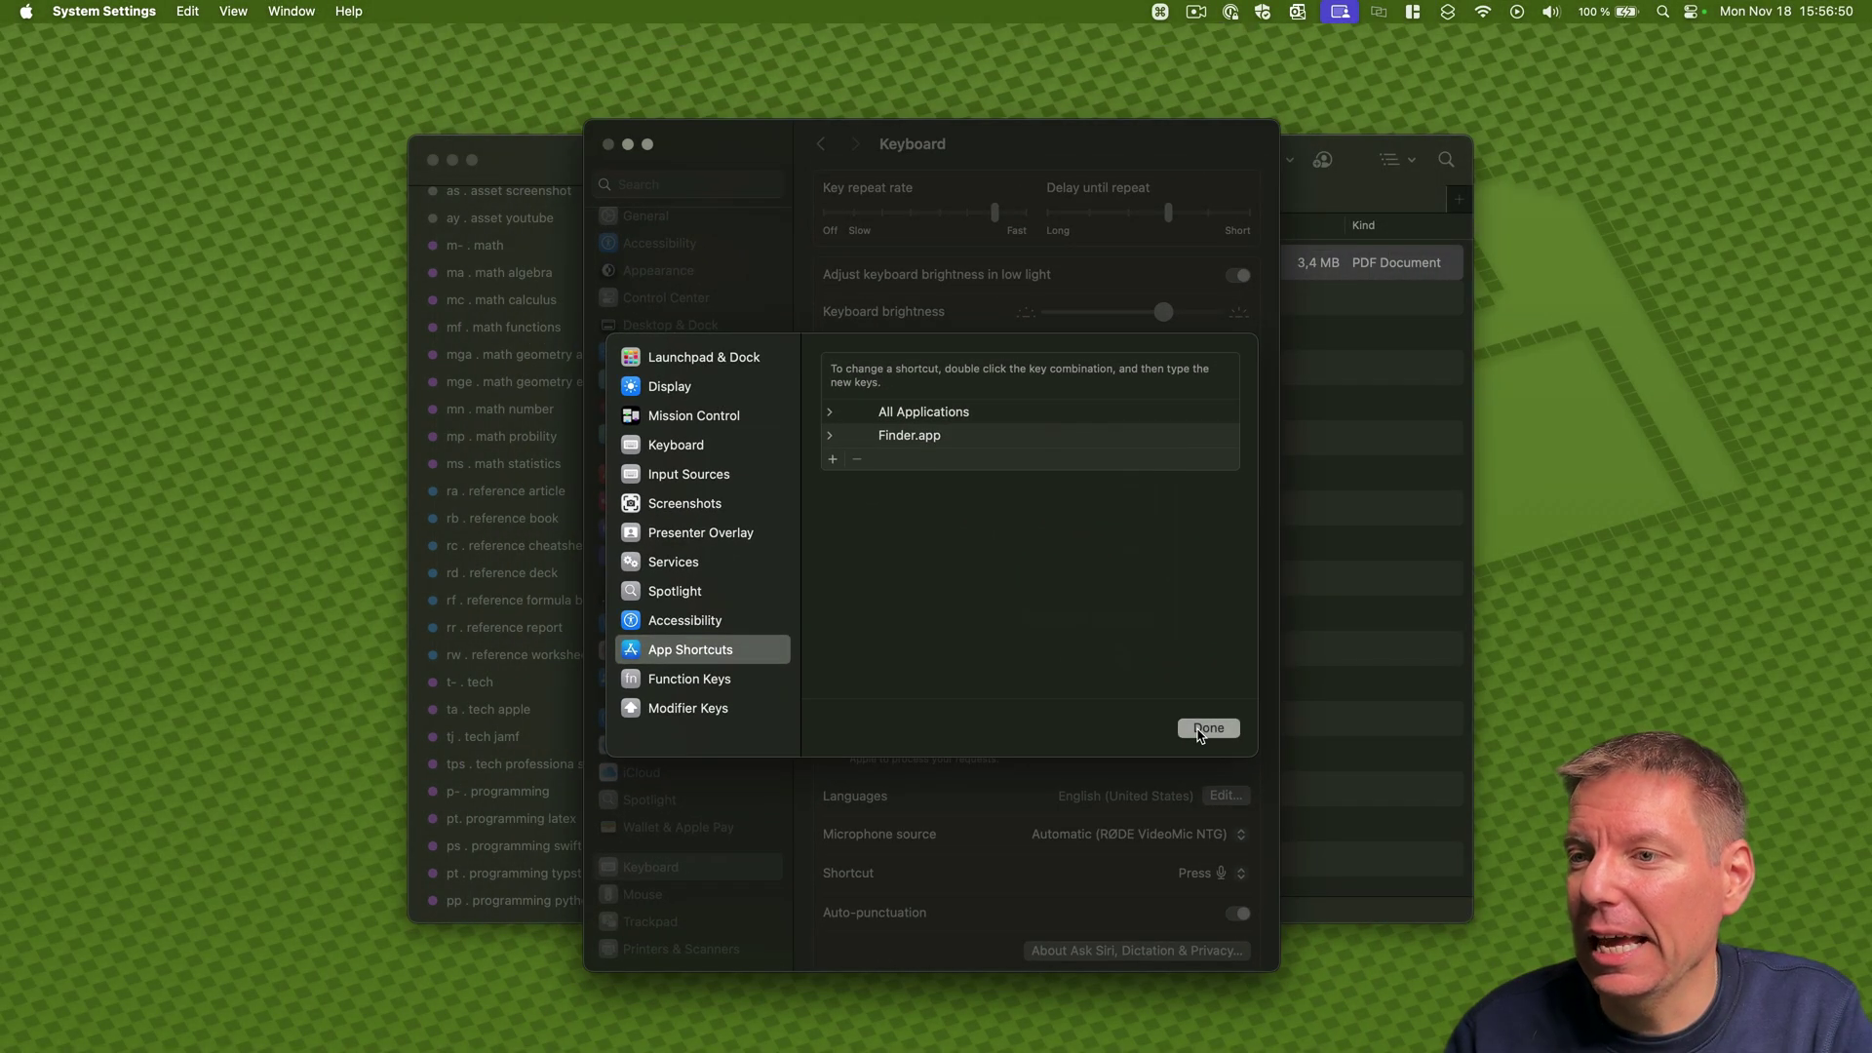
# Close the shortcut options and System Settings, and try the new tag shortcut on AAZZ.pdf in Finder
pyautogui.click(1500, 901)
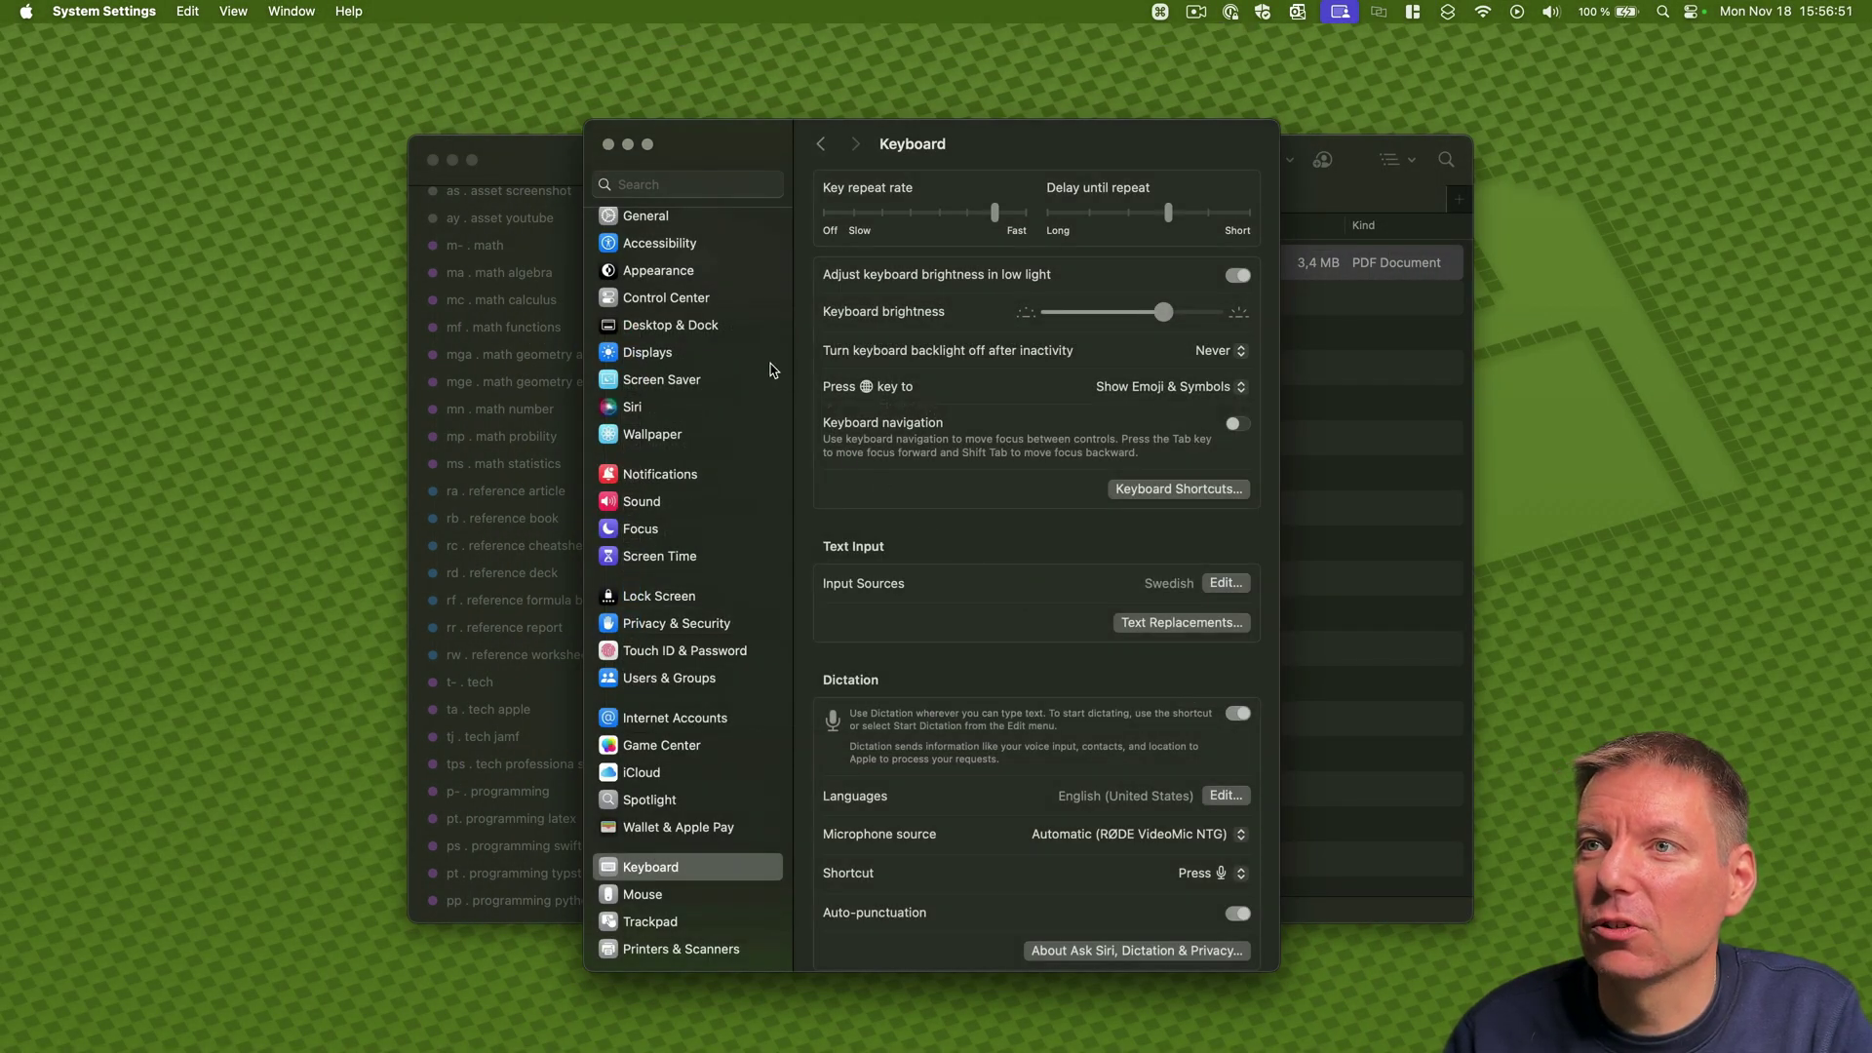
pyautogui.click(607, 144)
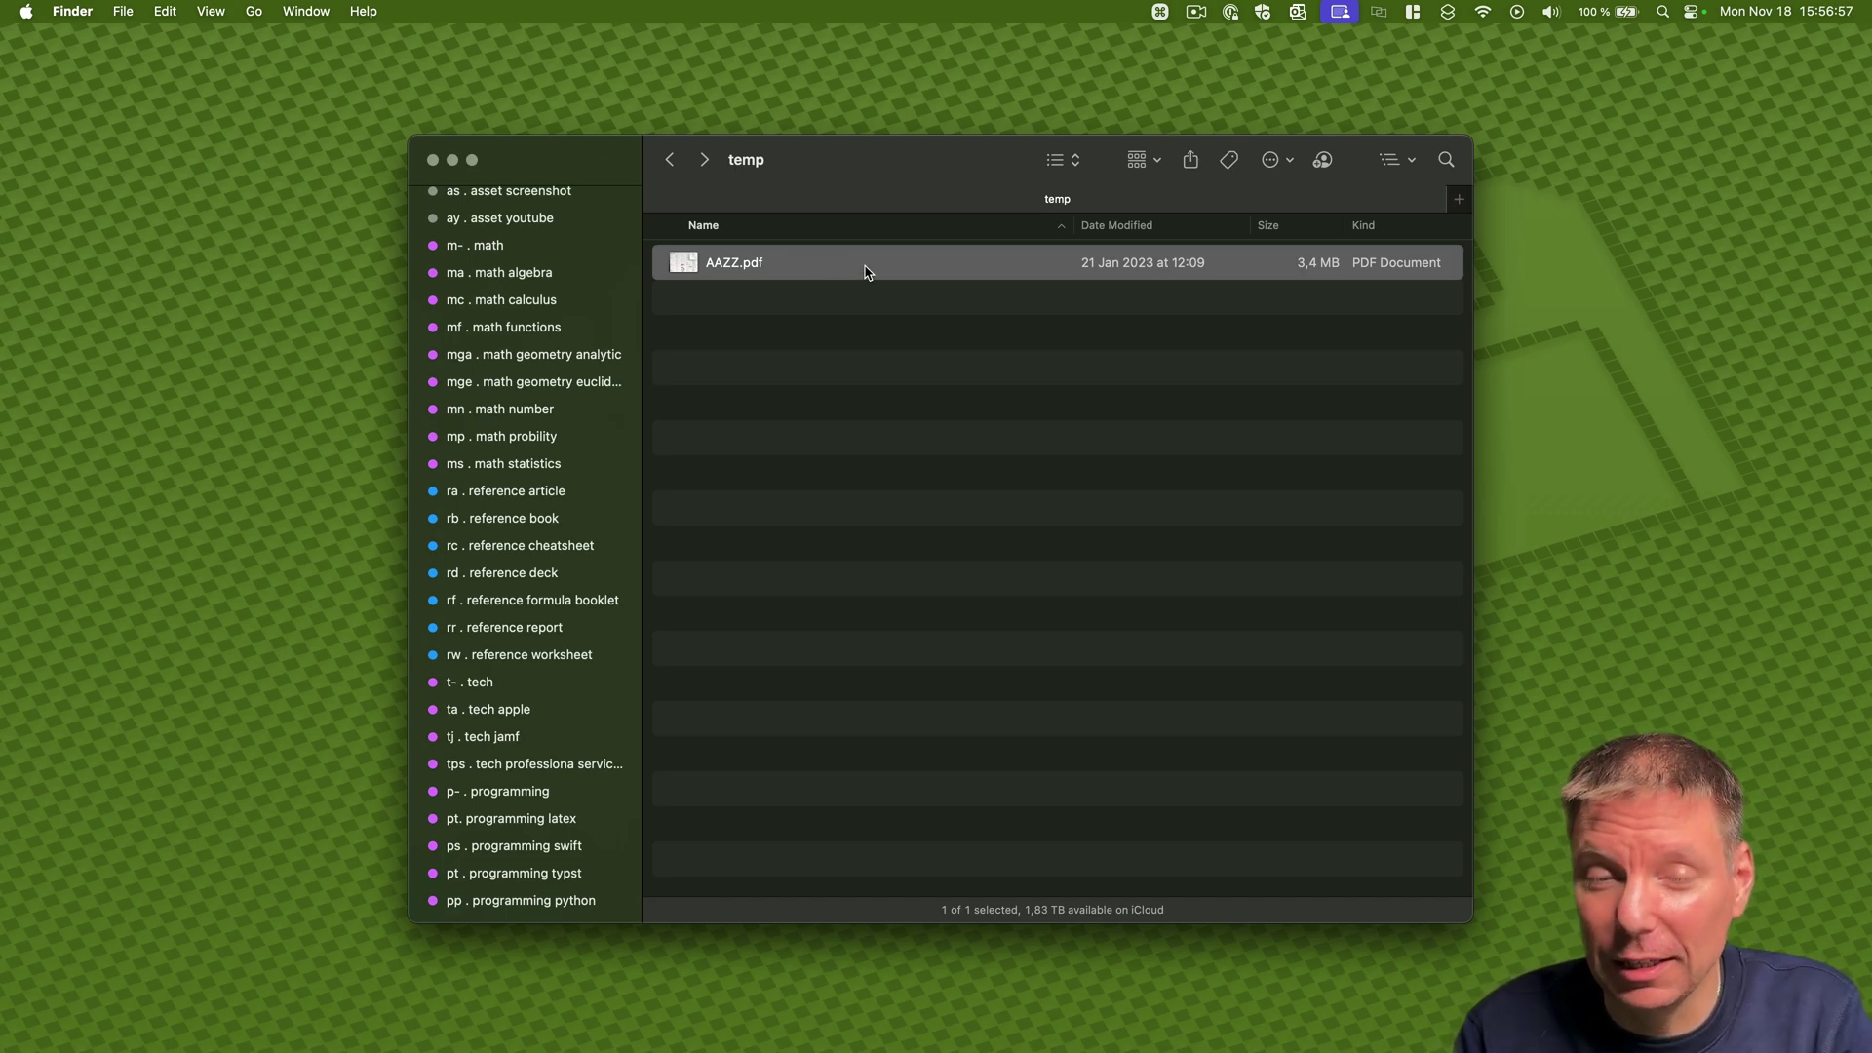
pyautogui.press('super+a')
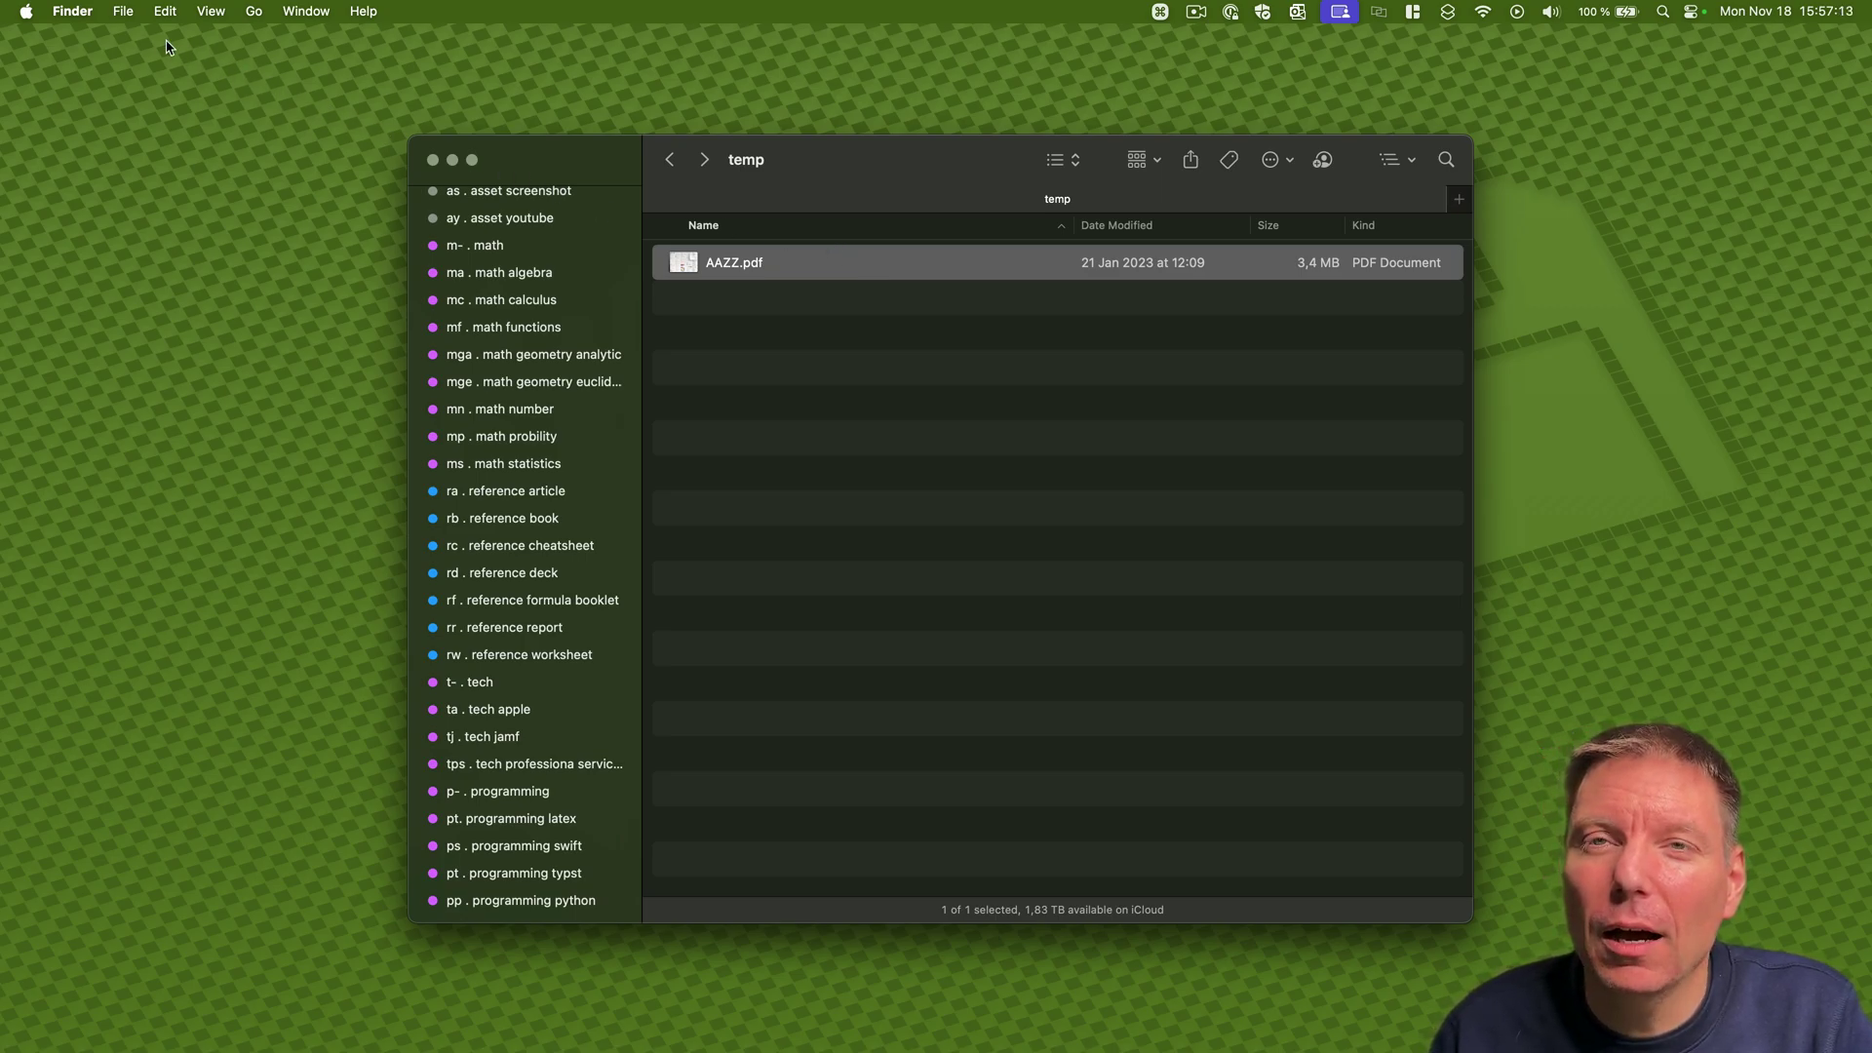
# Remove the red, yellow, blue and purple tags from the favorite tags in Finder Settings, and close the settings
pyautogui.click(73, 12)
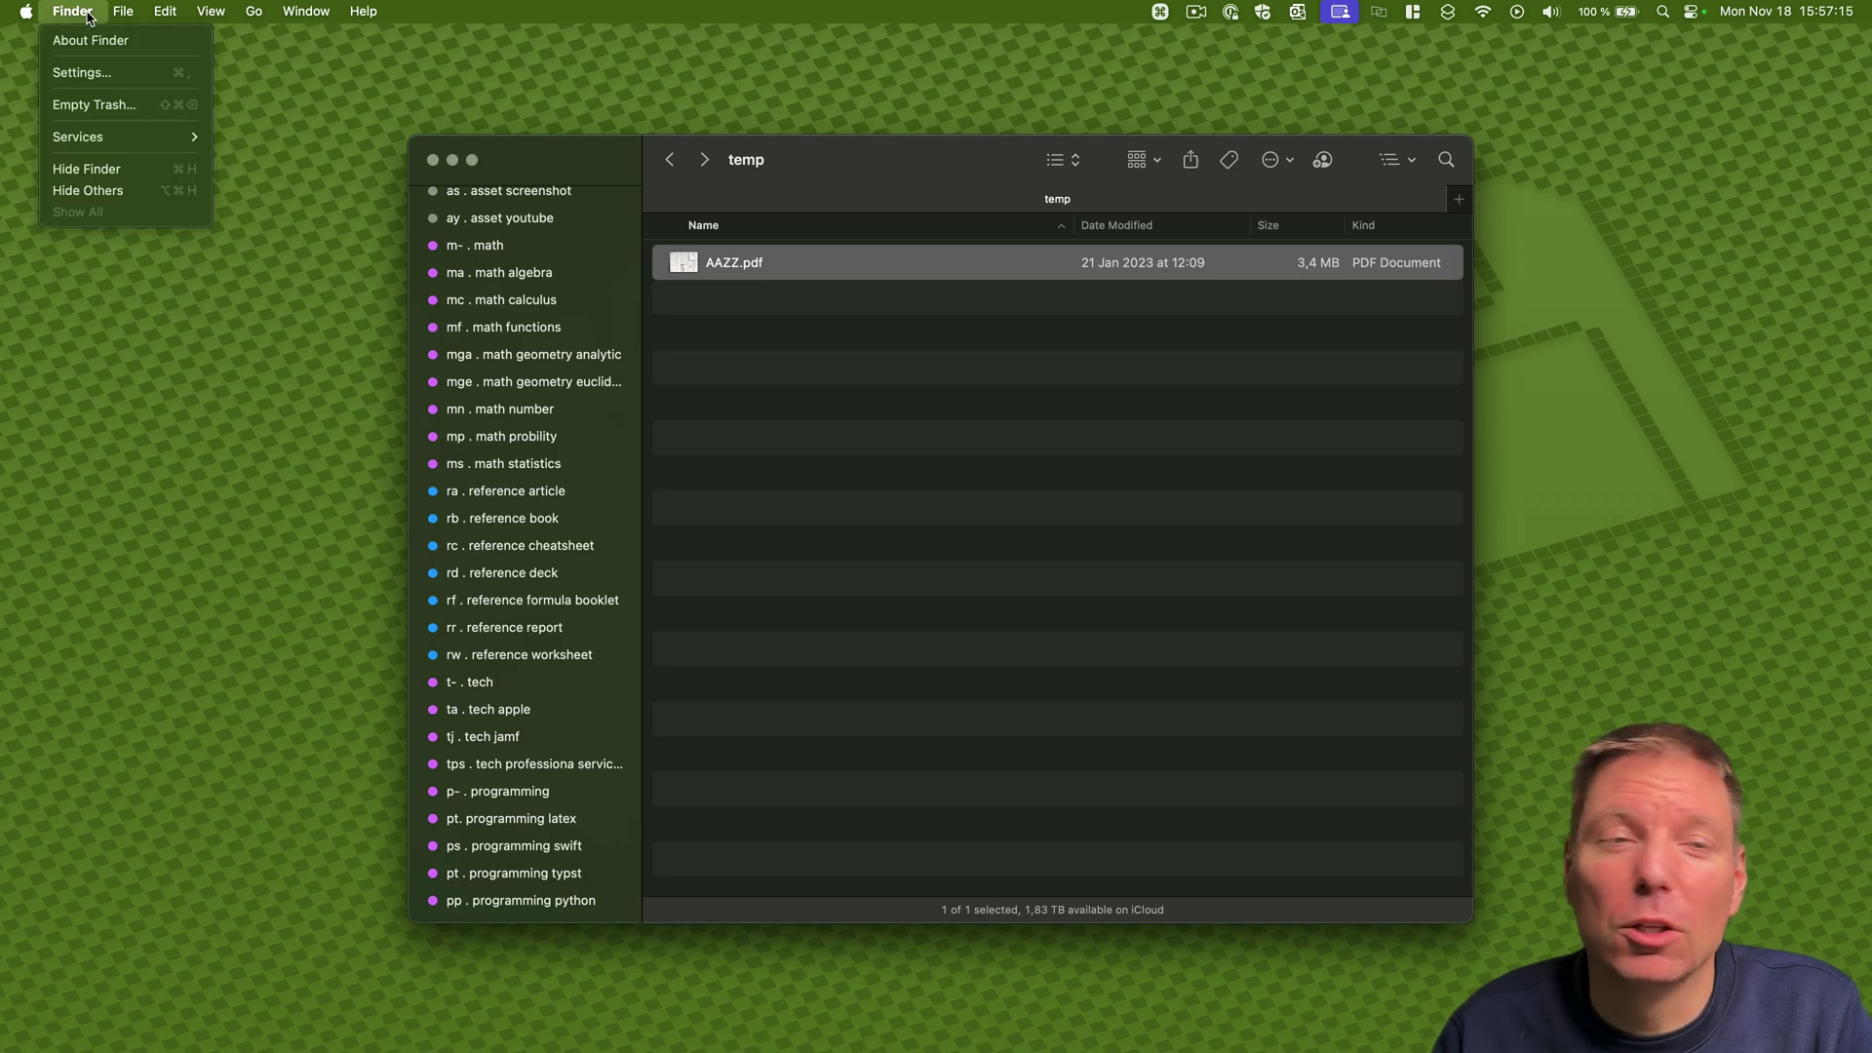
pyautogui.click(93, 75)
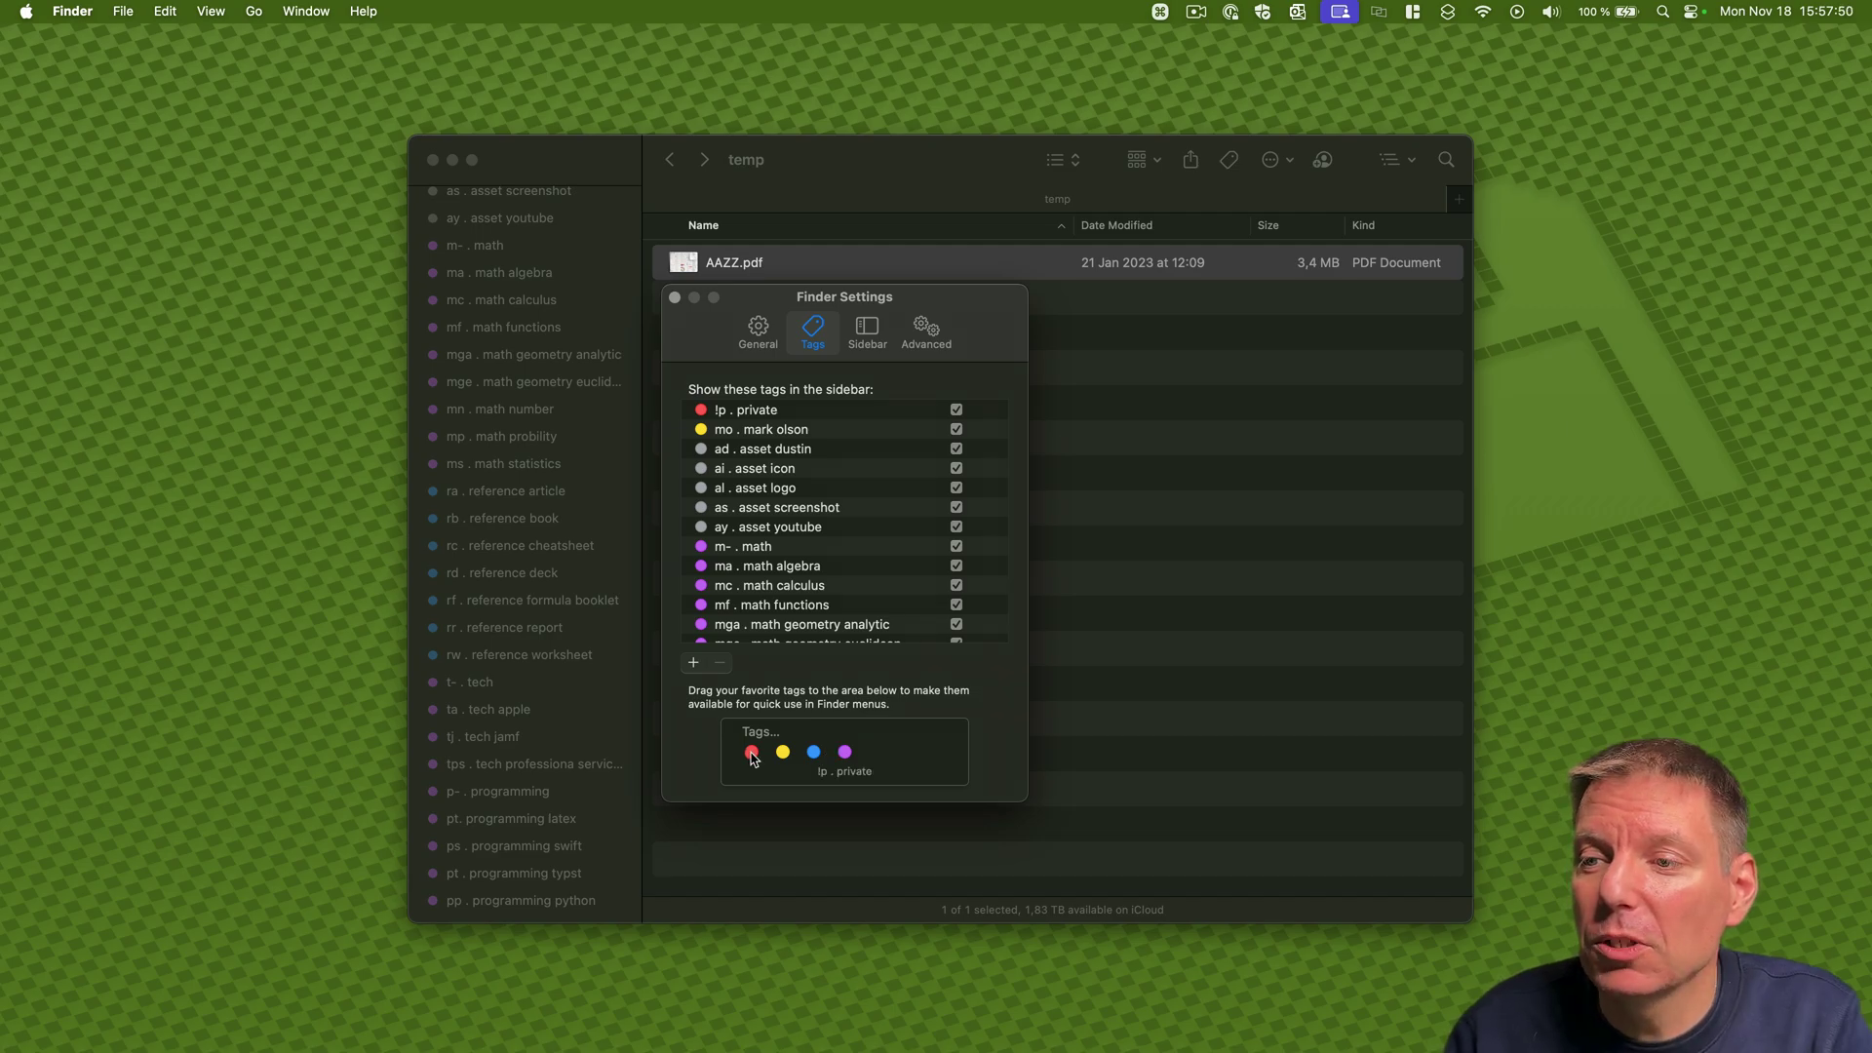
pyautogui.moveTo(751, 757); pyautogui.dragTo(605, 763)
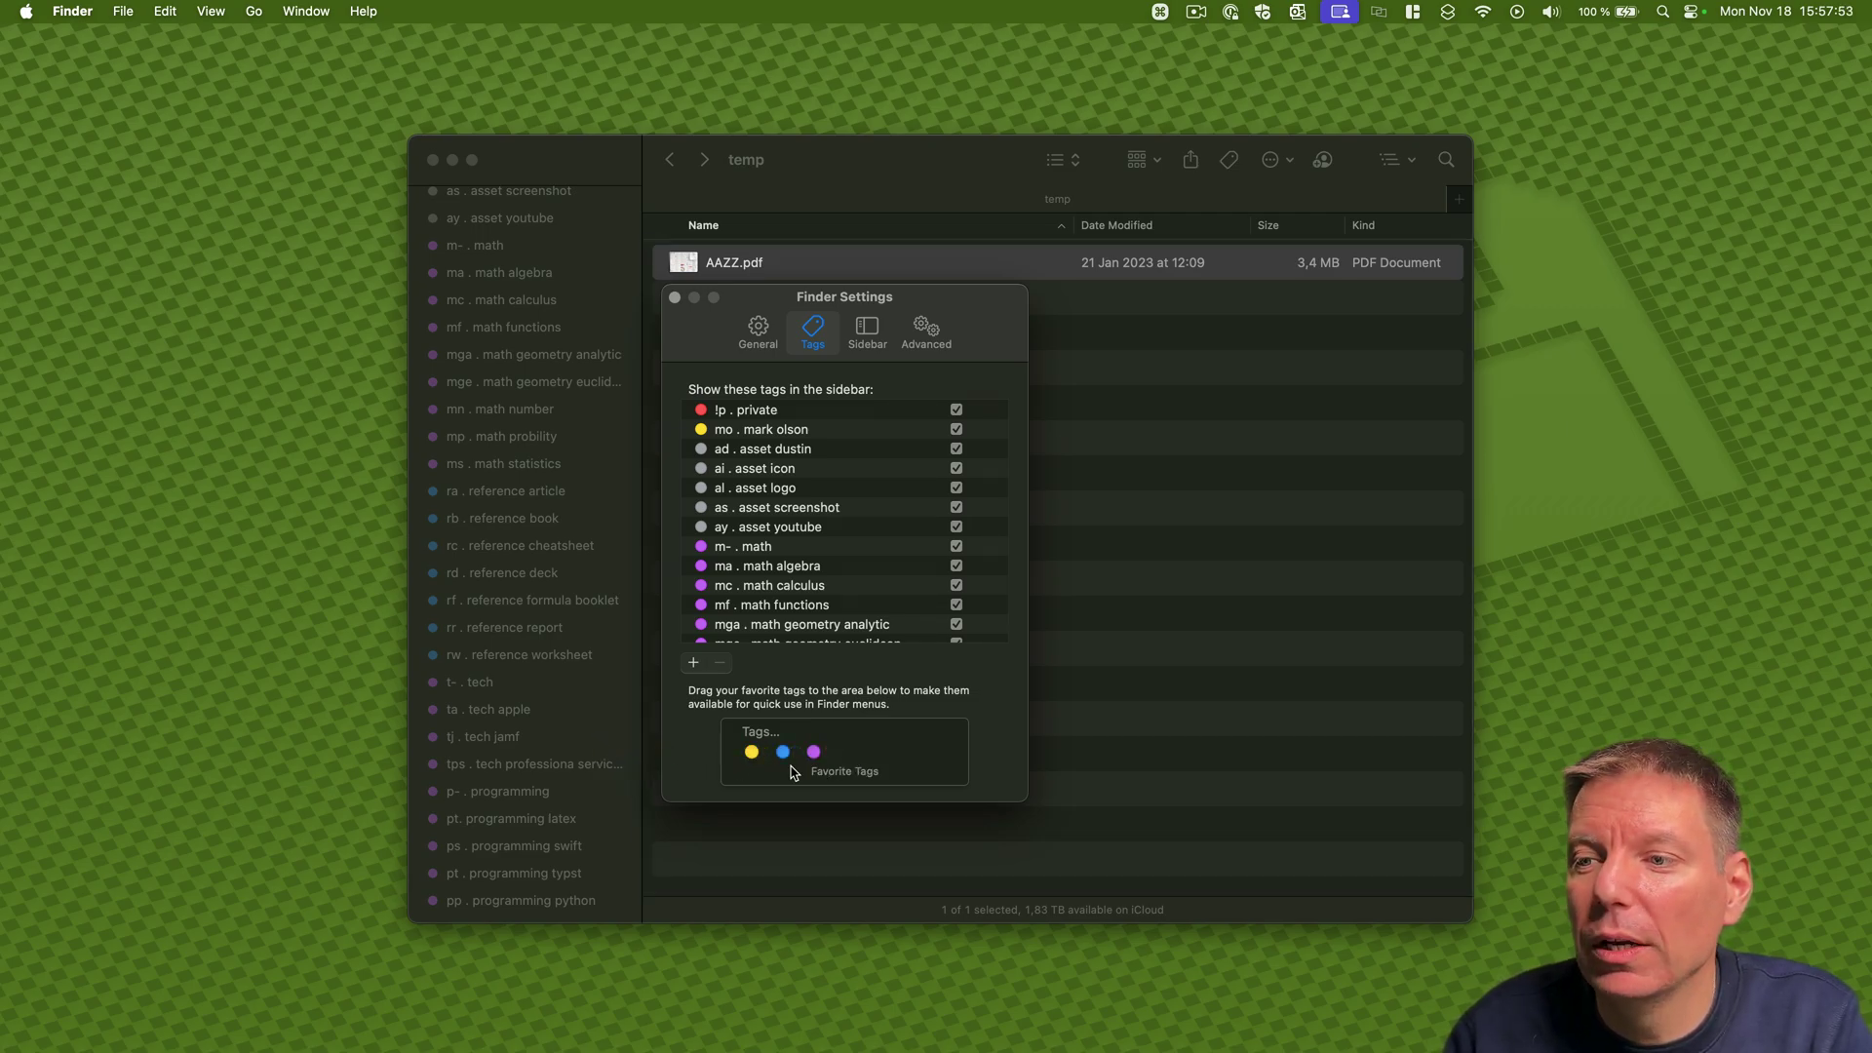
pyautogui.moveTo(748, 757); pyautogui.dragTo(627, 752)
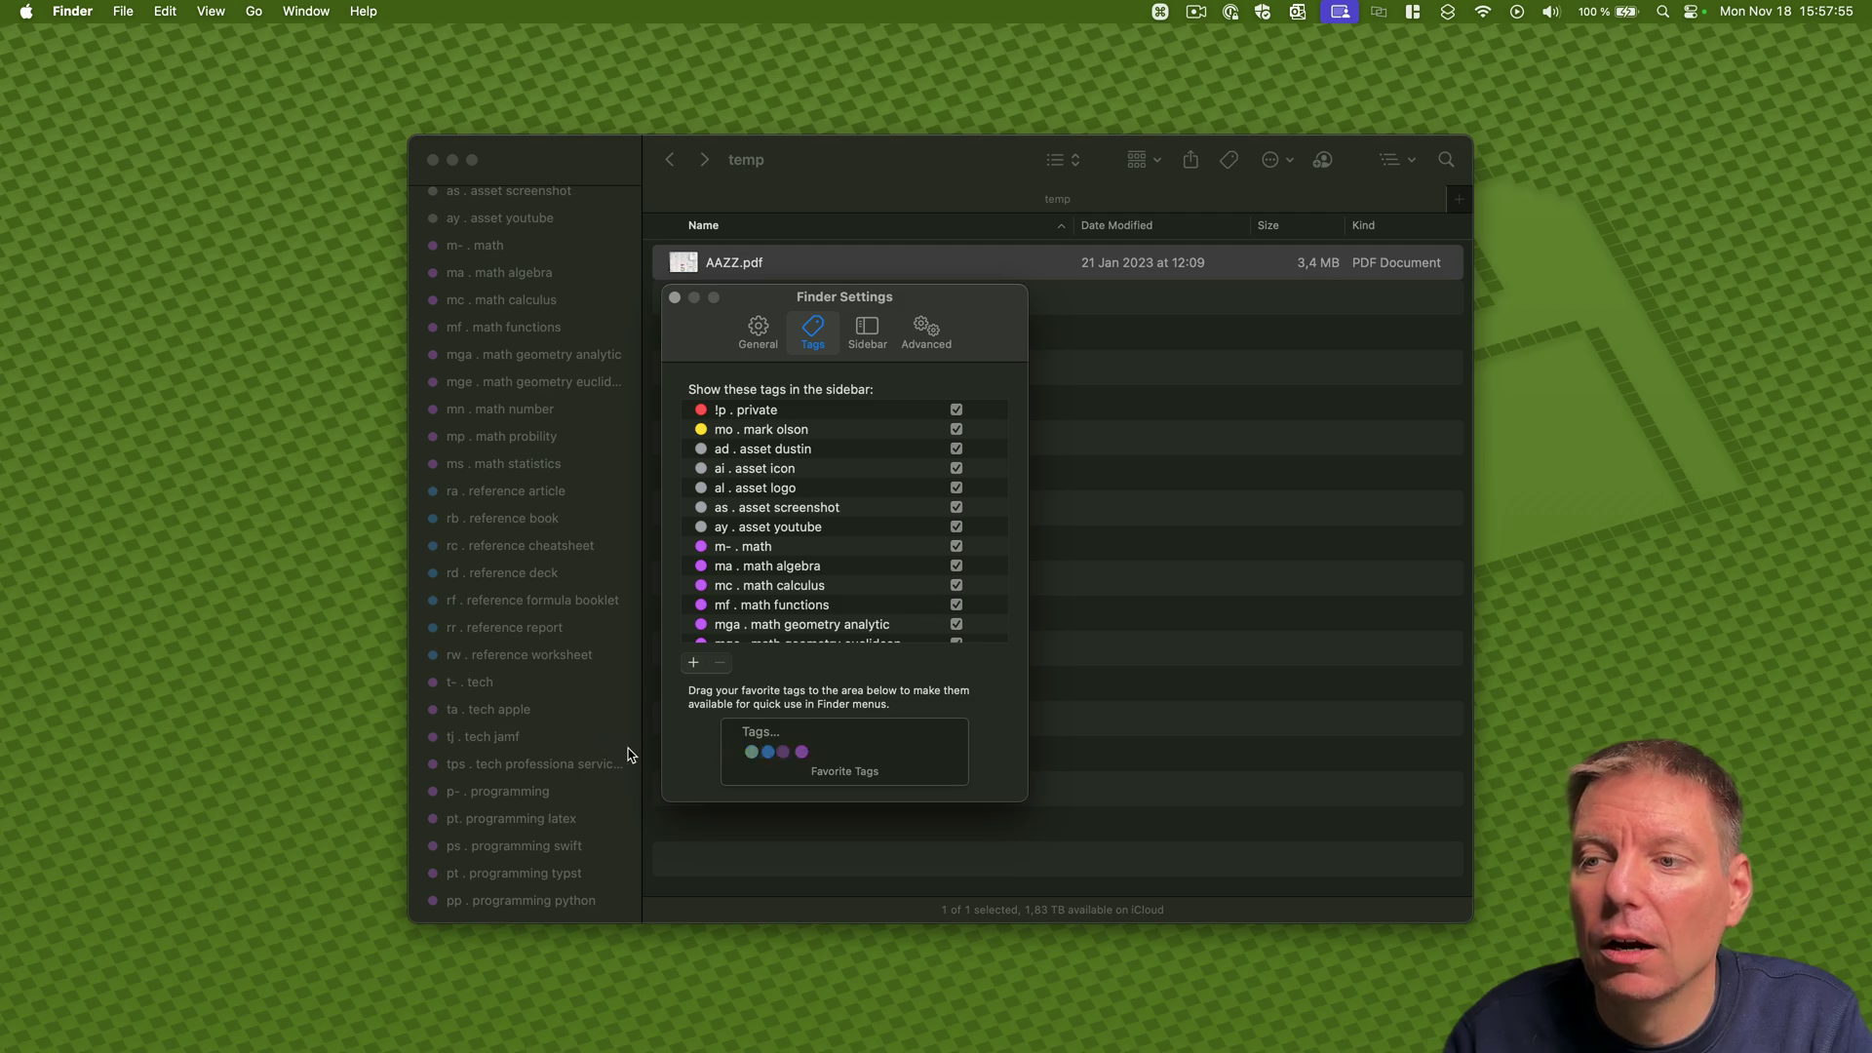
pyautogui.moveTo(752, 758); pyautogui.dragTo(605, 751)
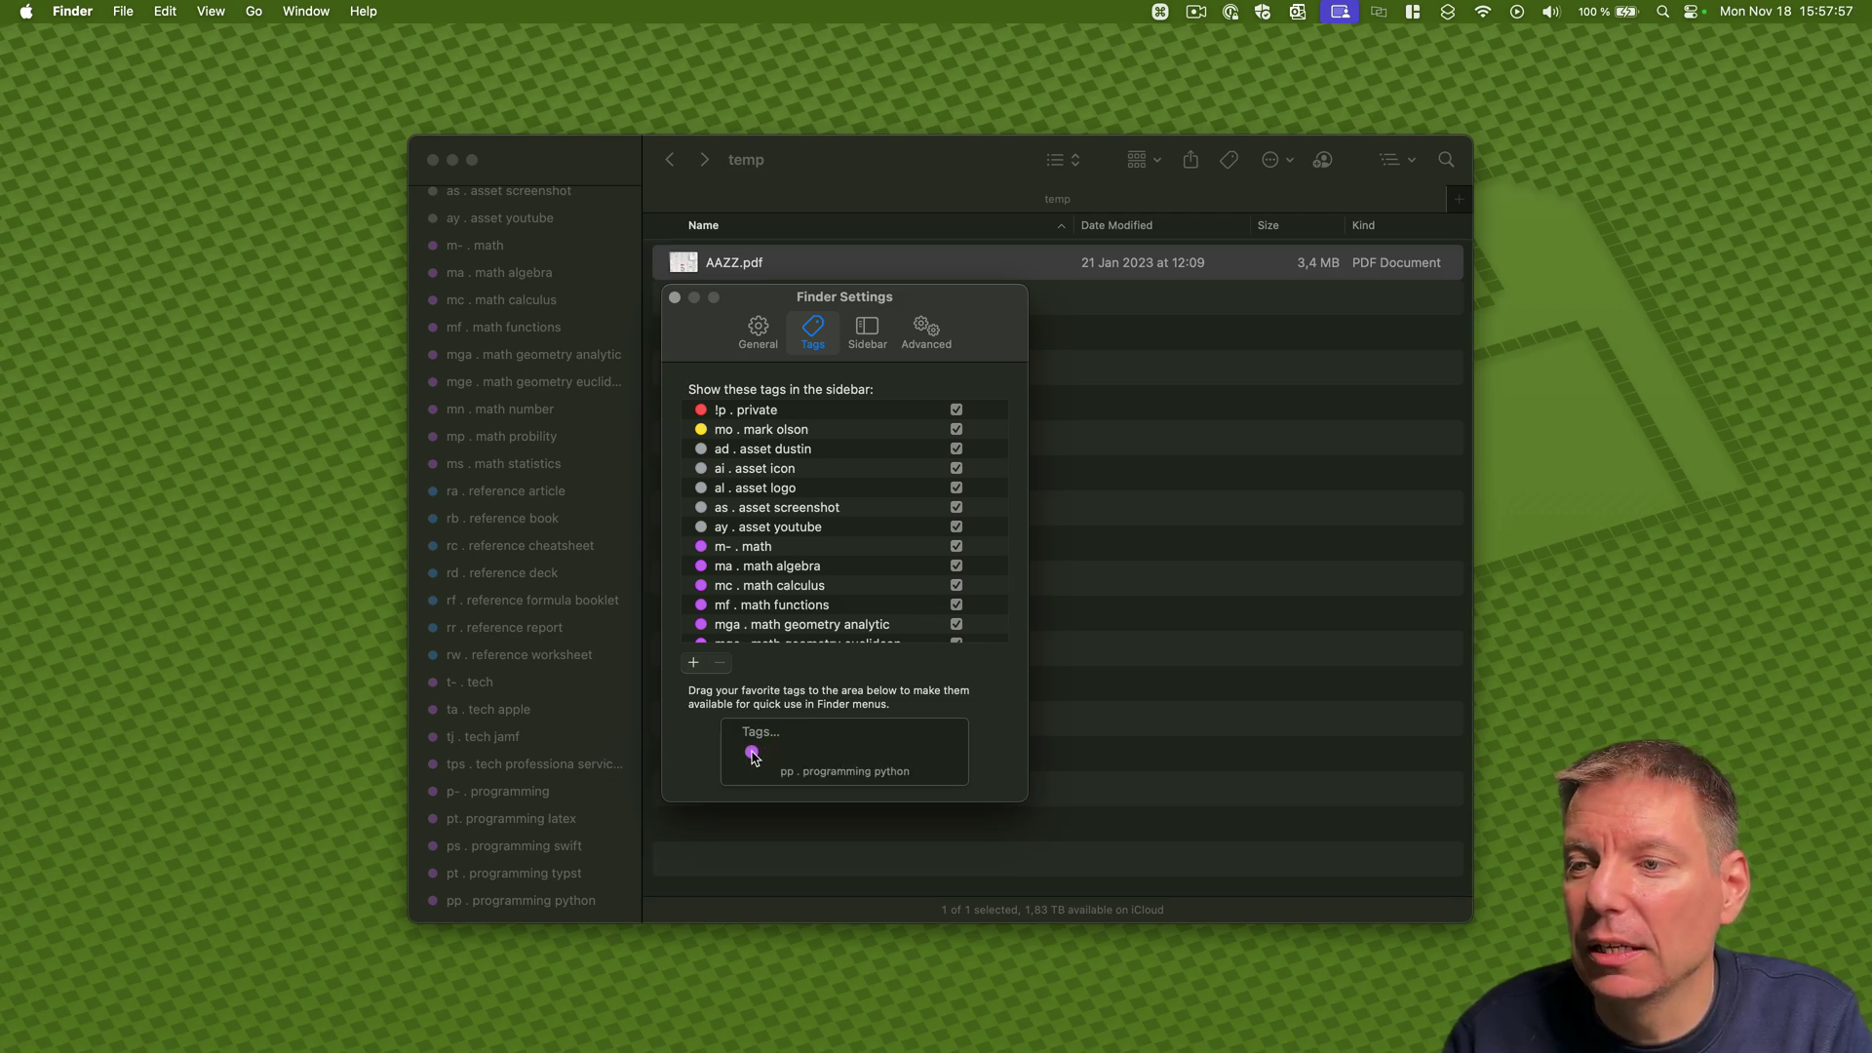
pyautogui.moveTo(751, 752); pyautogui.dragTo(608, 750)
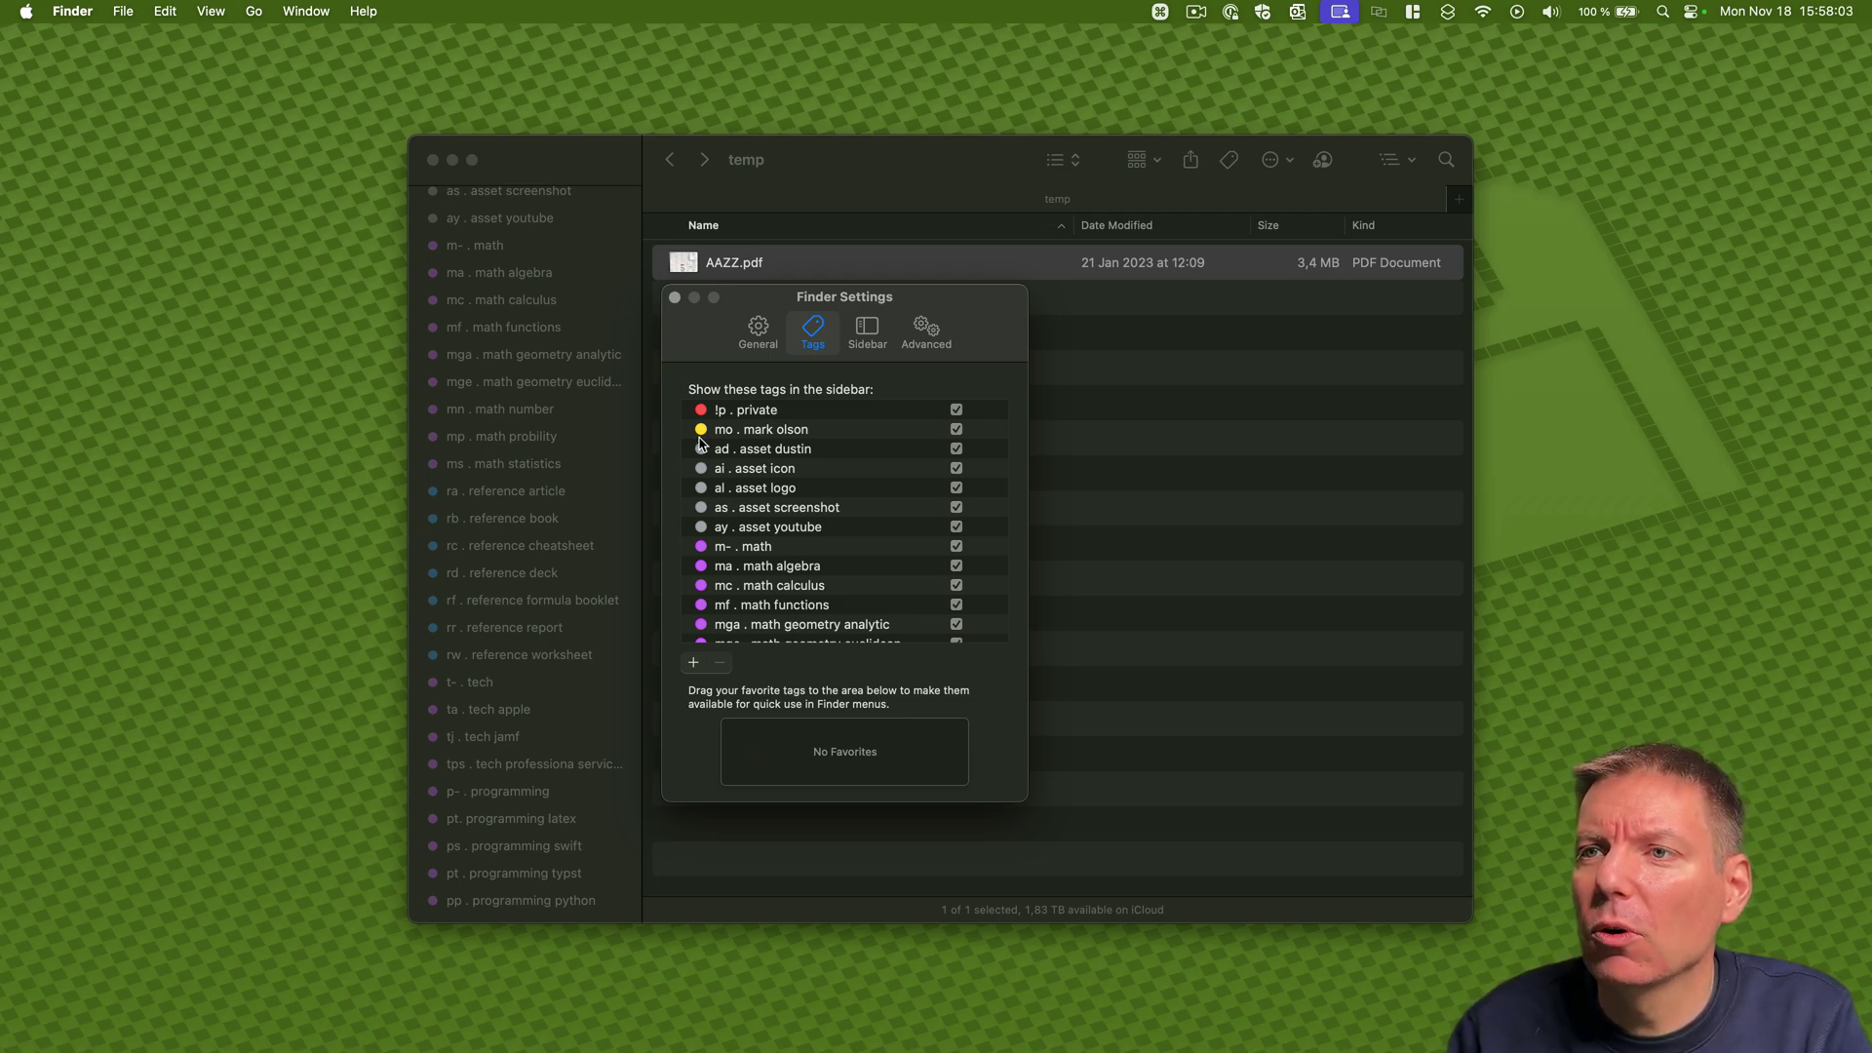
pyautogui.click(675, 297)
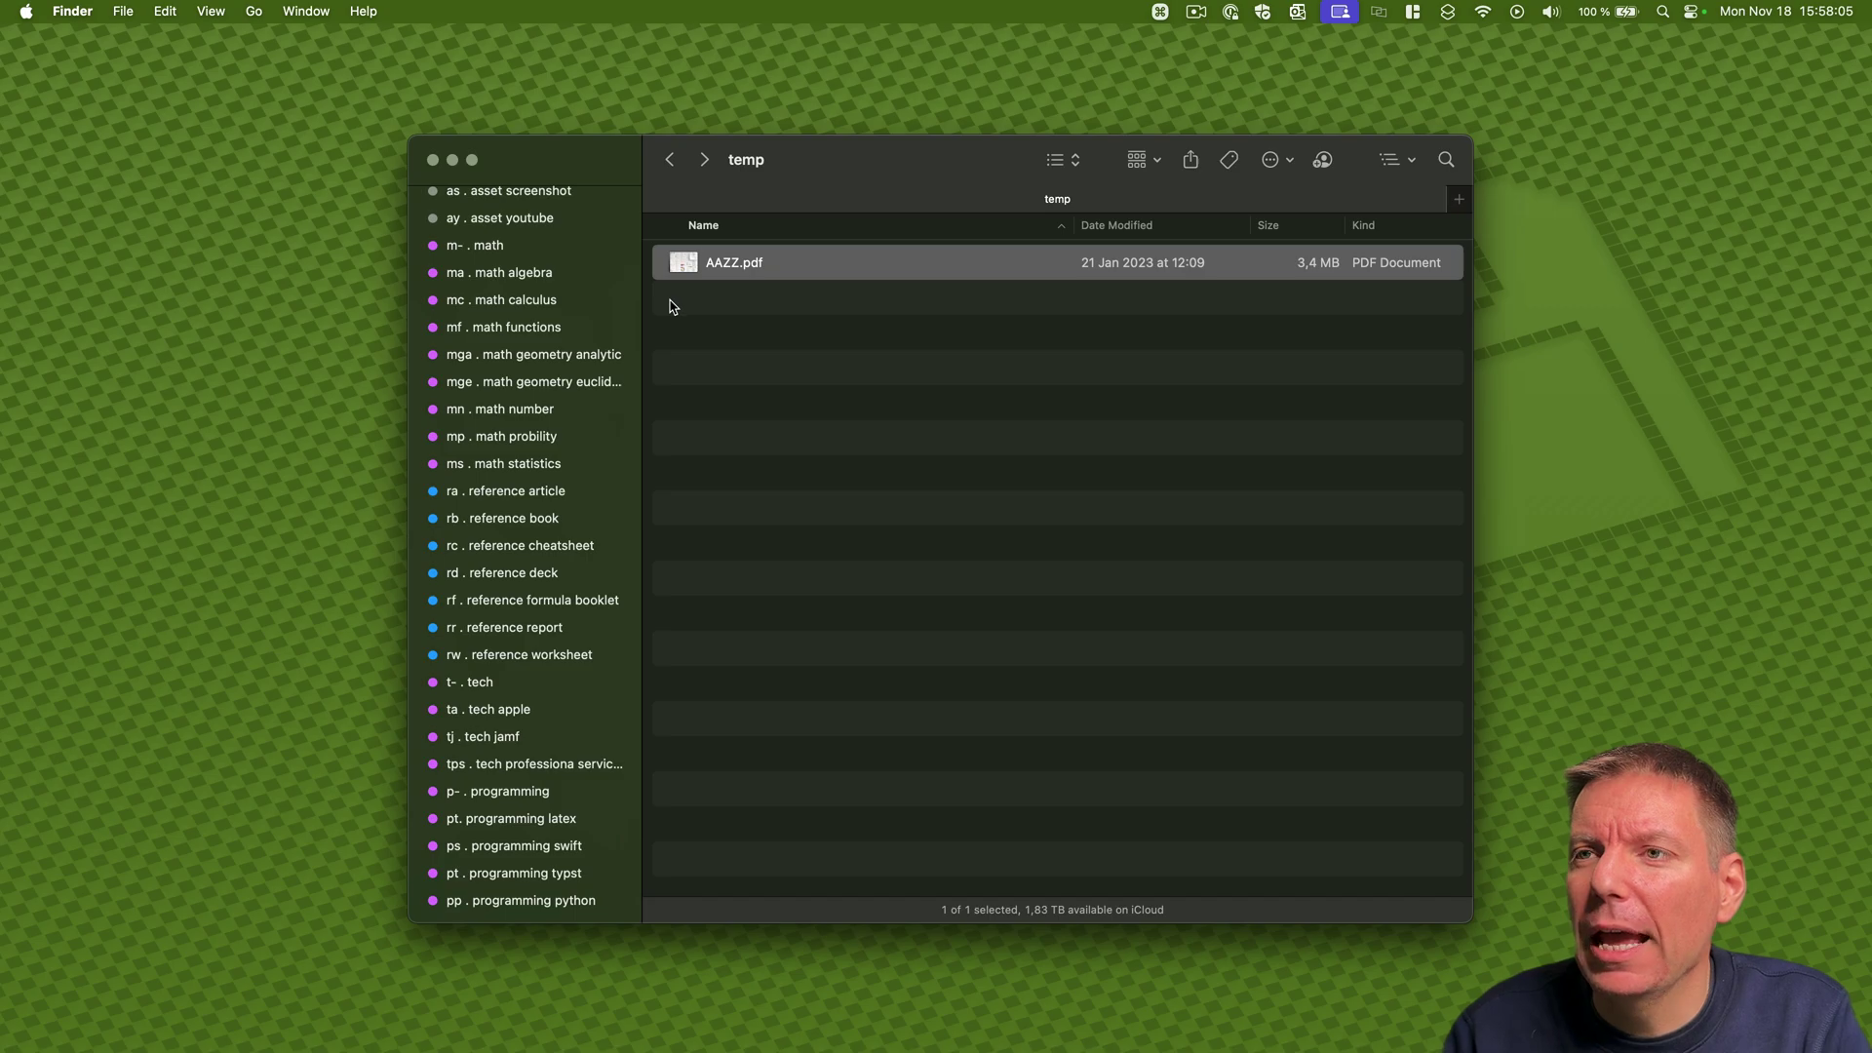
# Check Finder's Tags... command and assign the tags "rc . reference cheatsheet" and "pp . programming python" to AAZZ.pdf using its shortcut
pyautogui.click(123, 12)
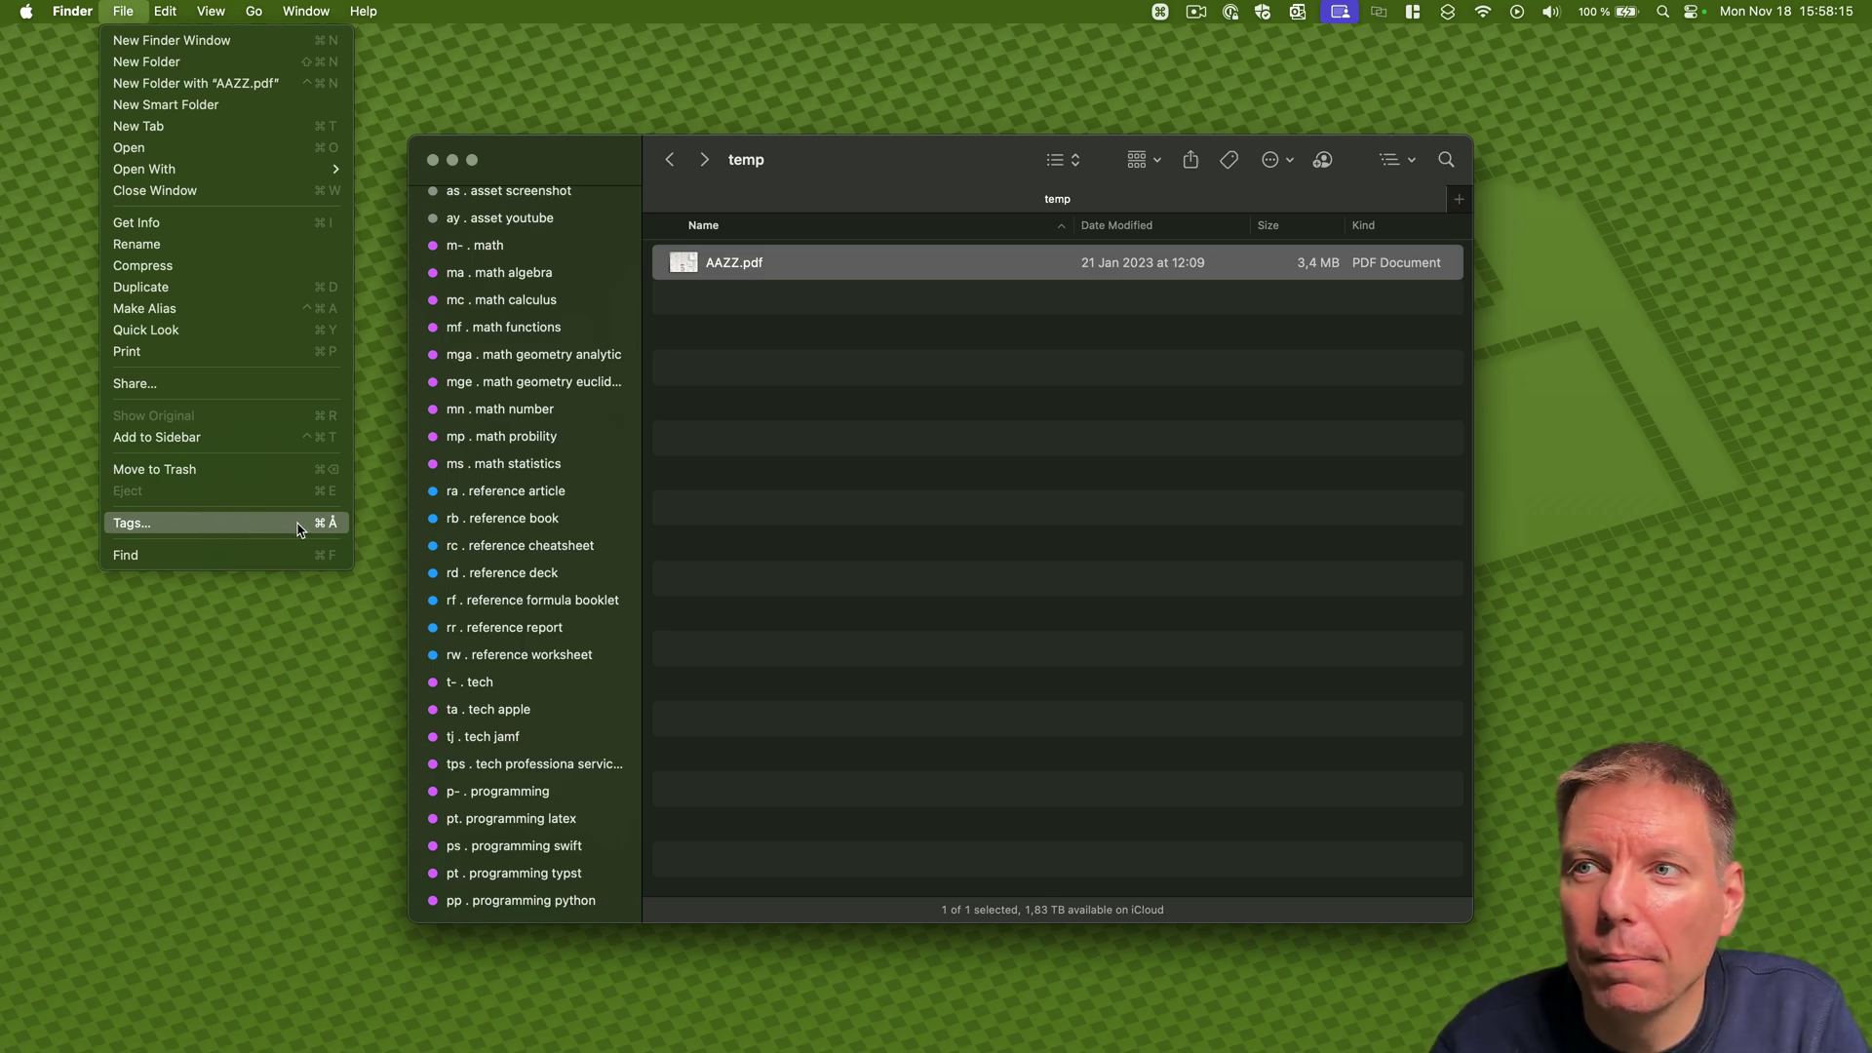
pyautogui.click(904, 272)
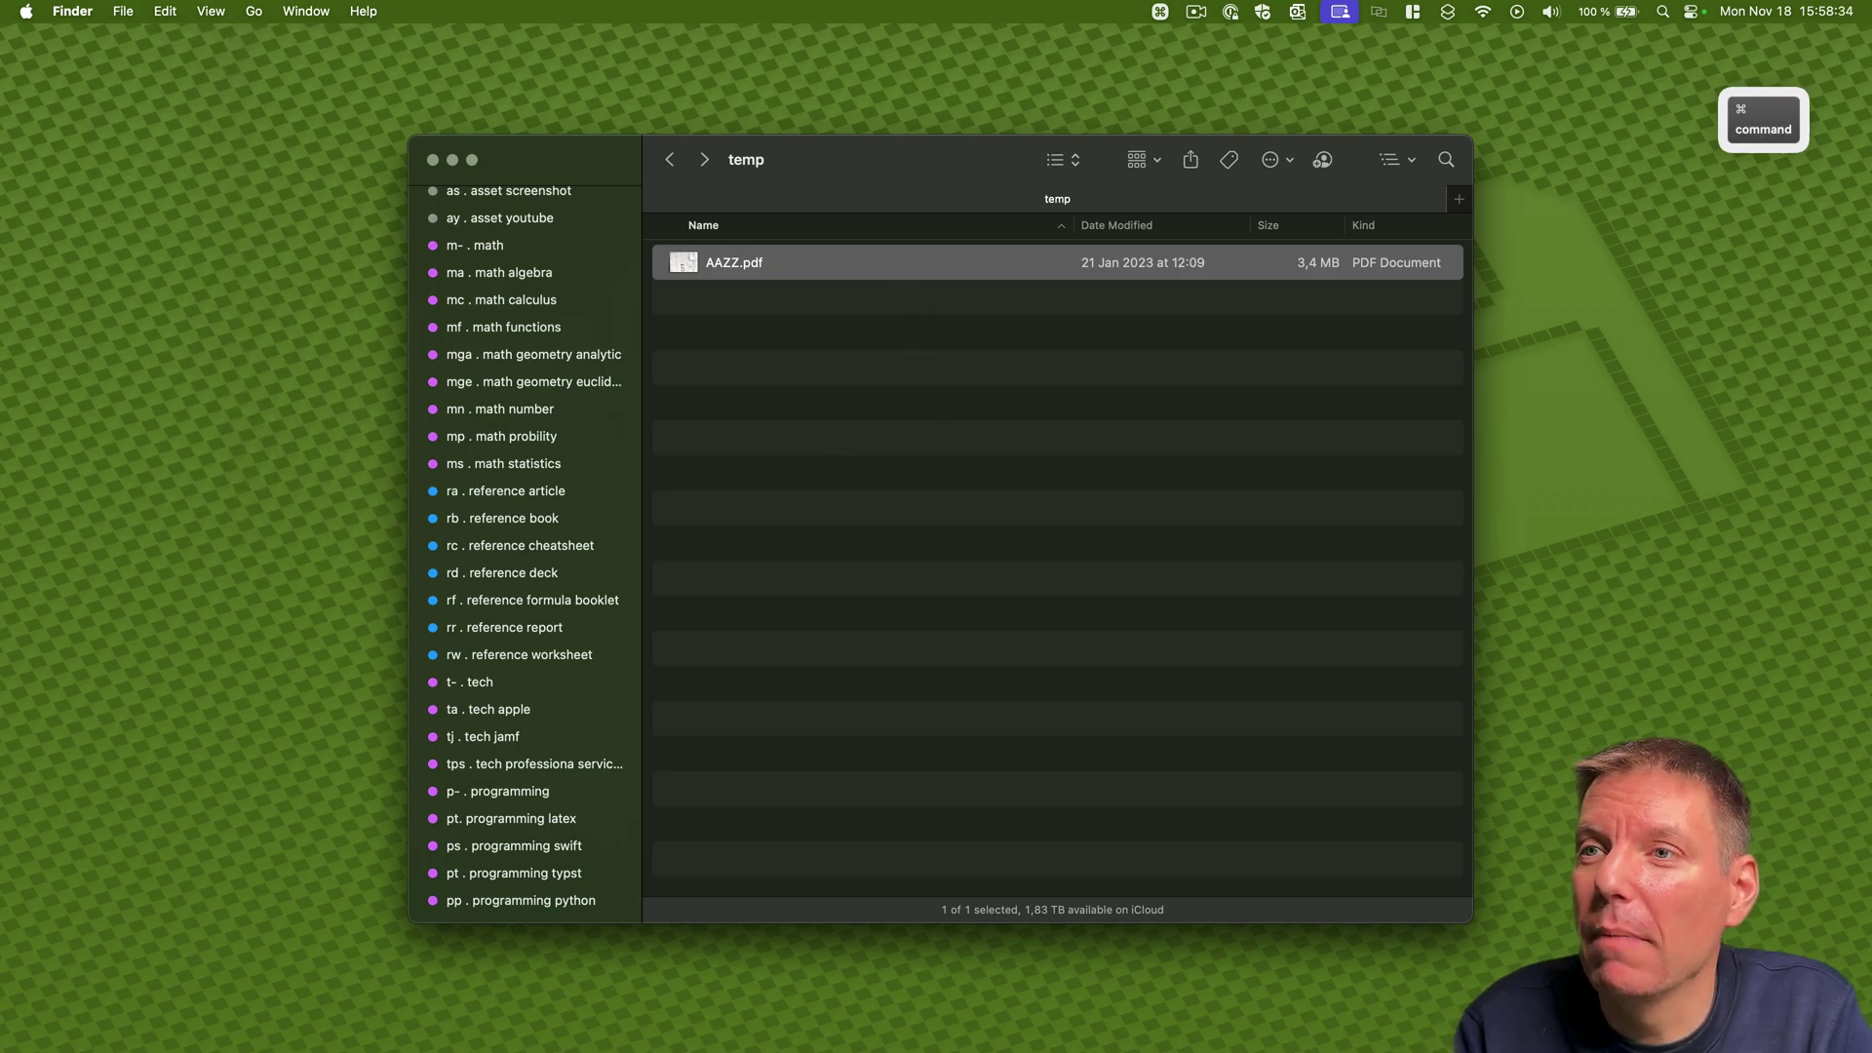
pyautogui.press('super+t')
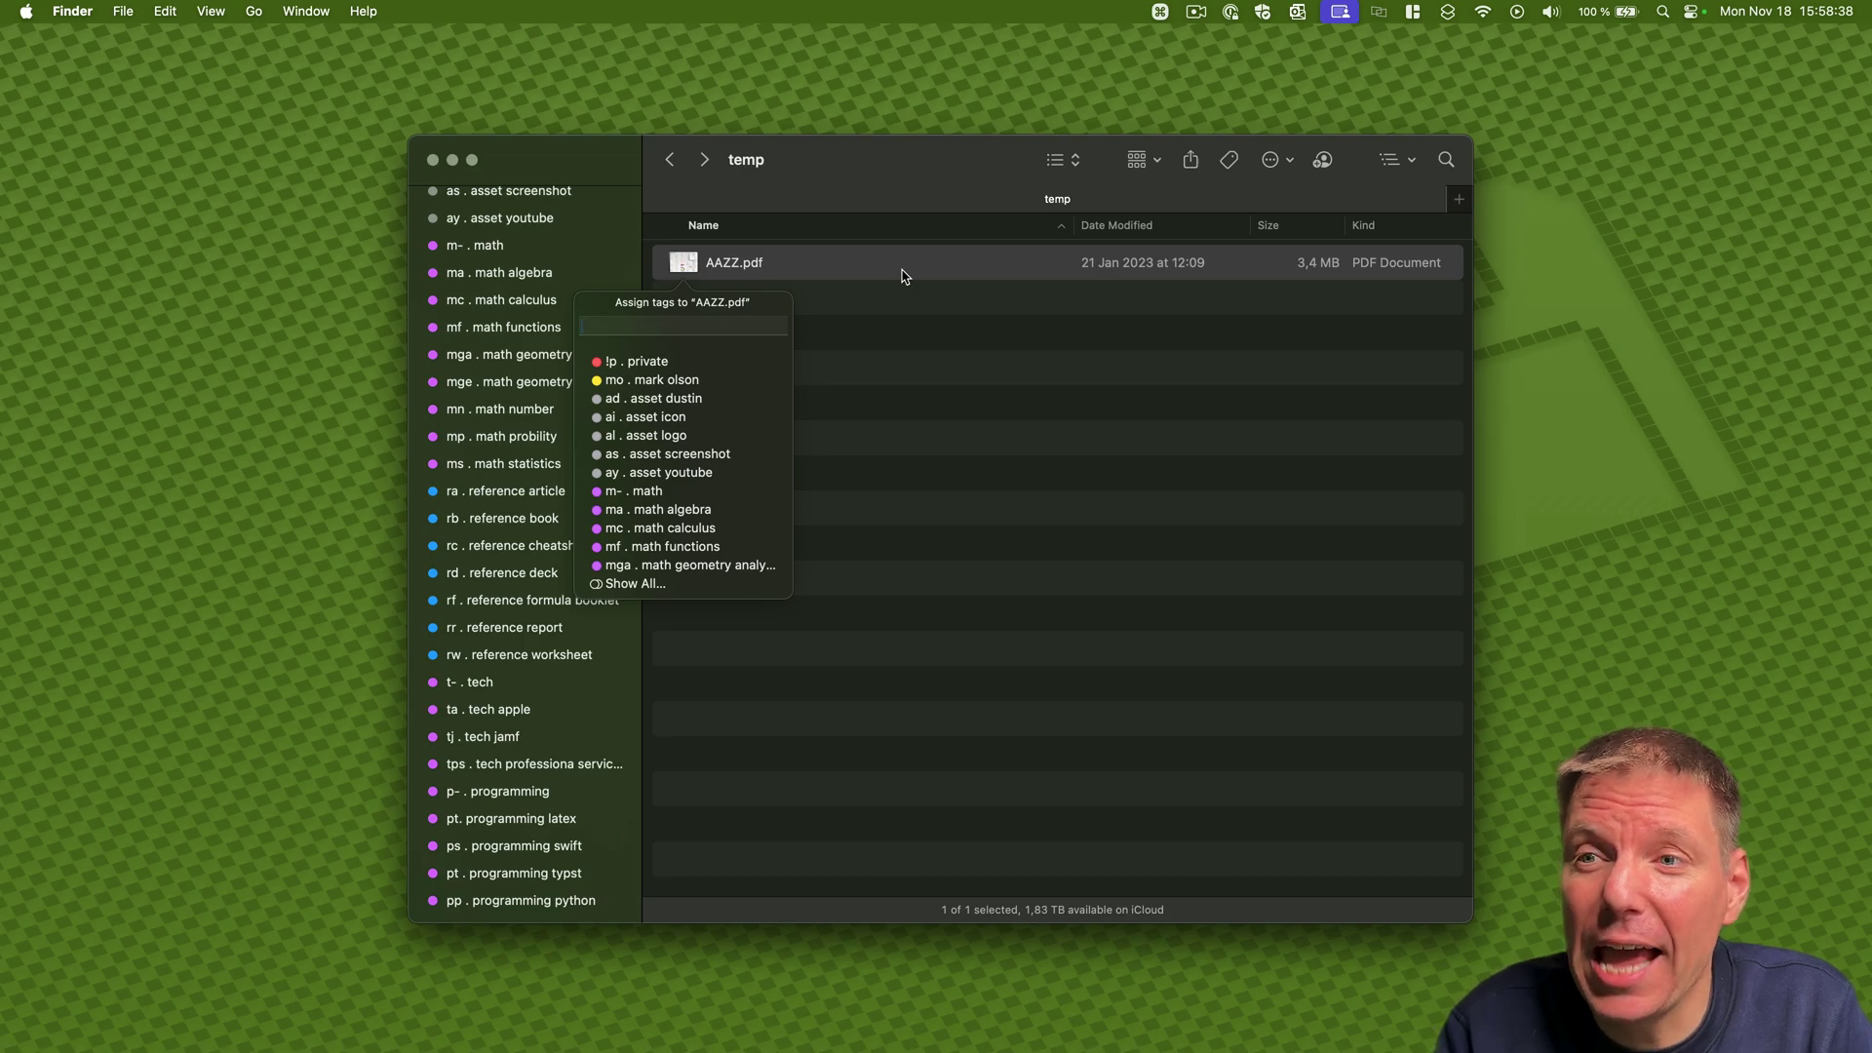
pyautogui.write('rc . reference cheatsheet')
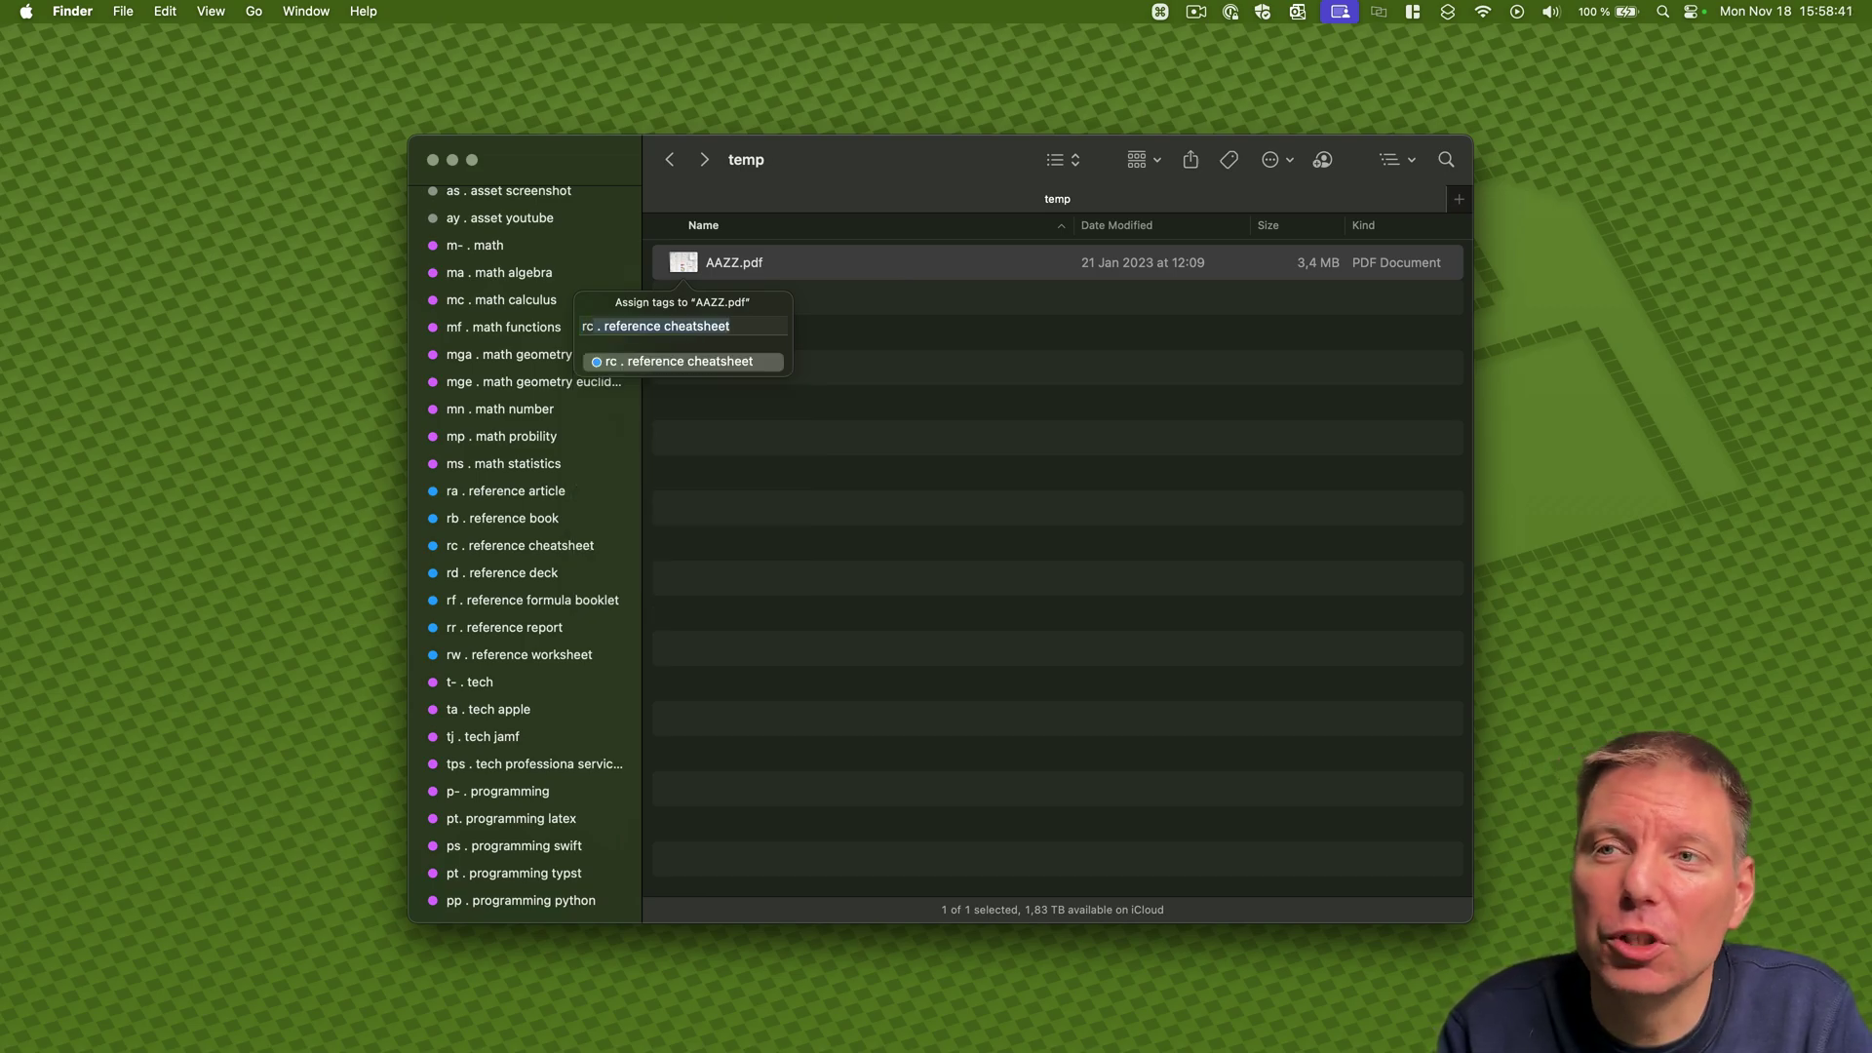
pyautogui.press('Return')
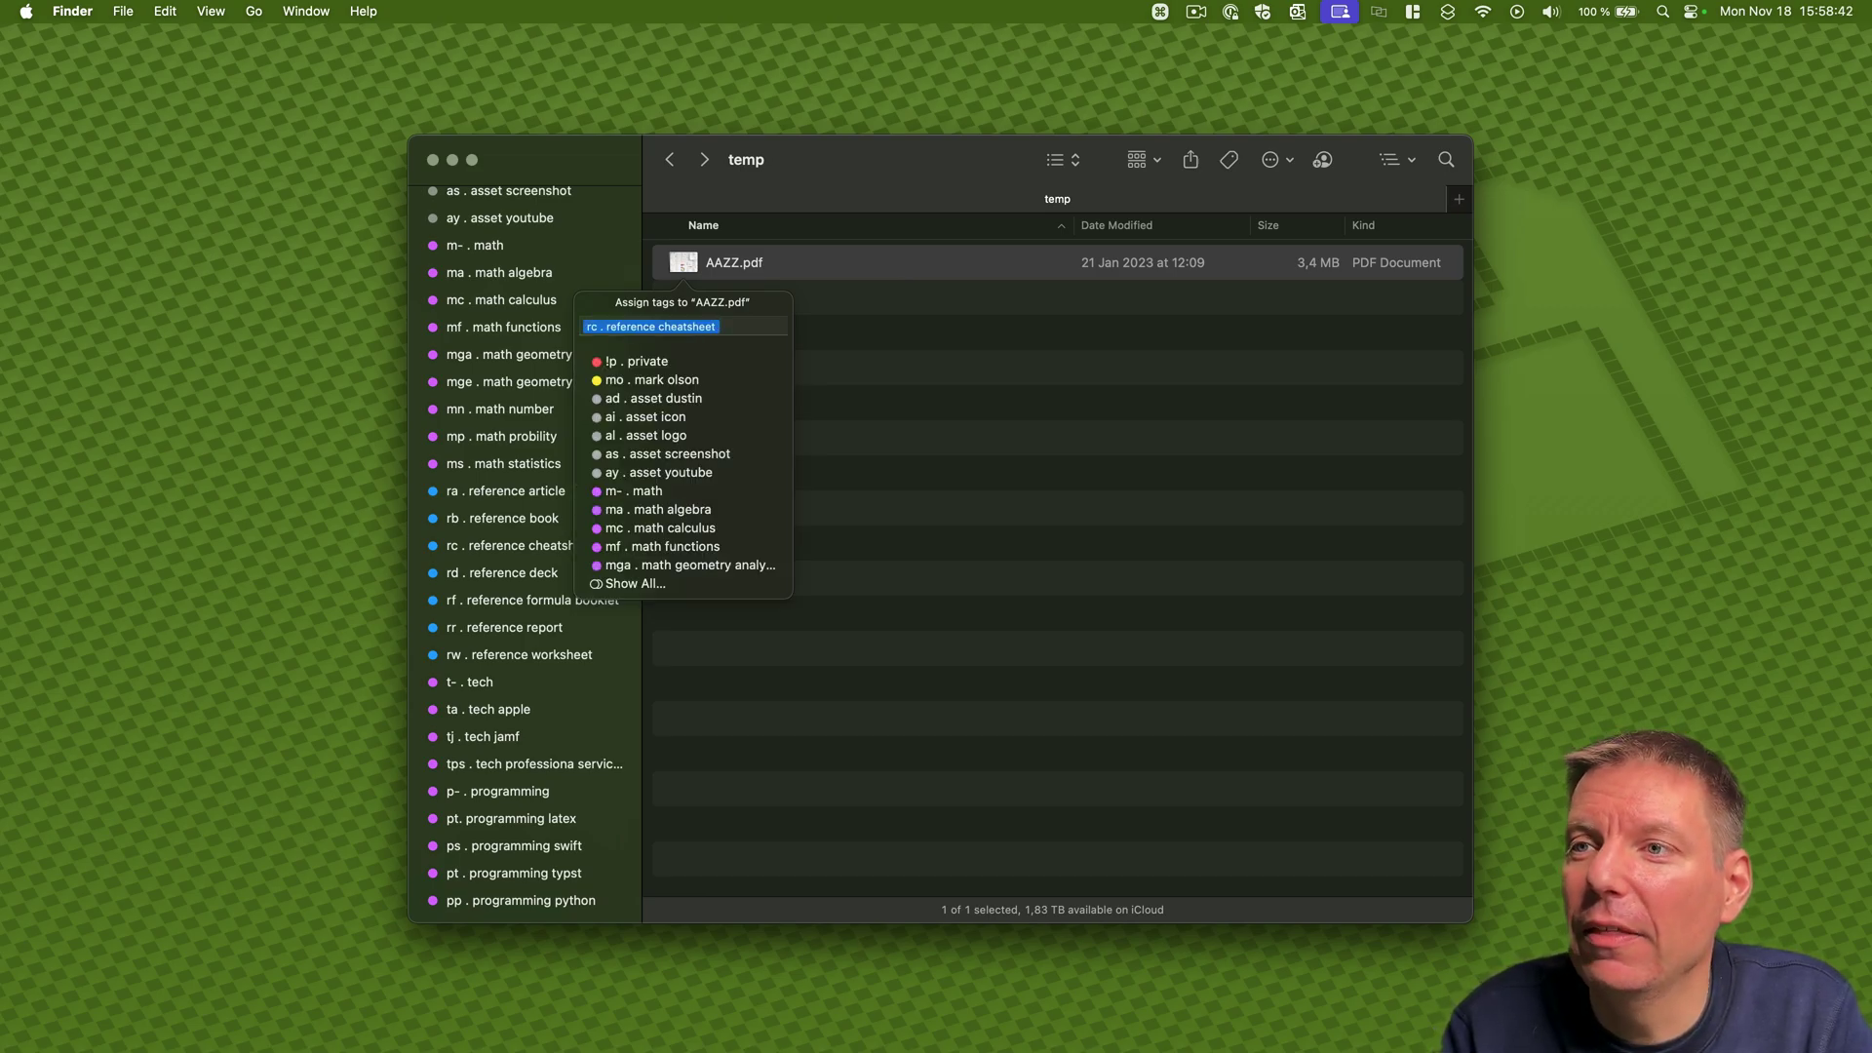
pyautogui.write('pp . programming python')
pyautogui.press('Return')
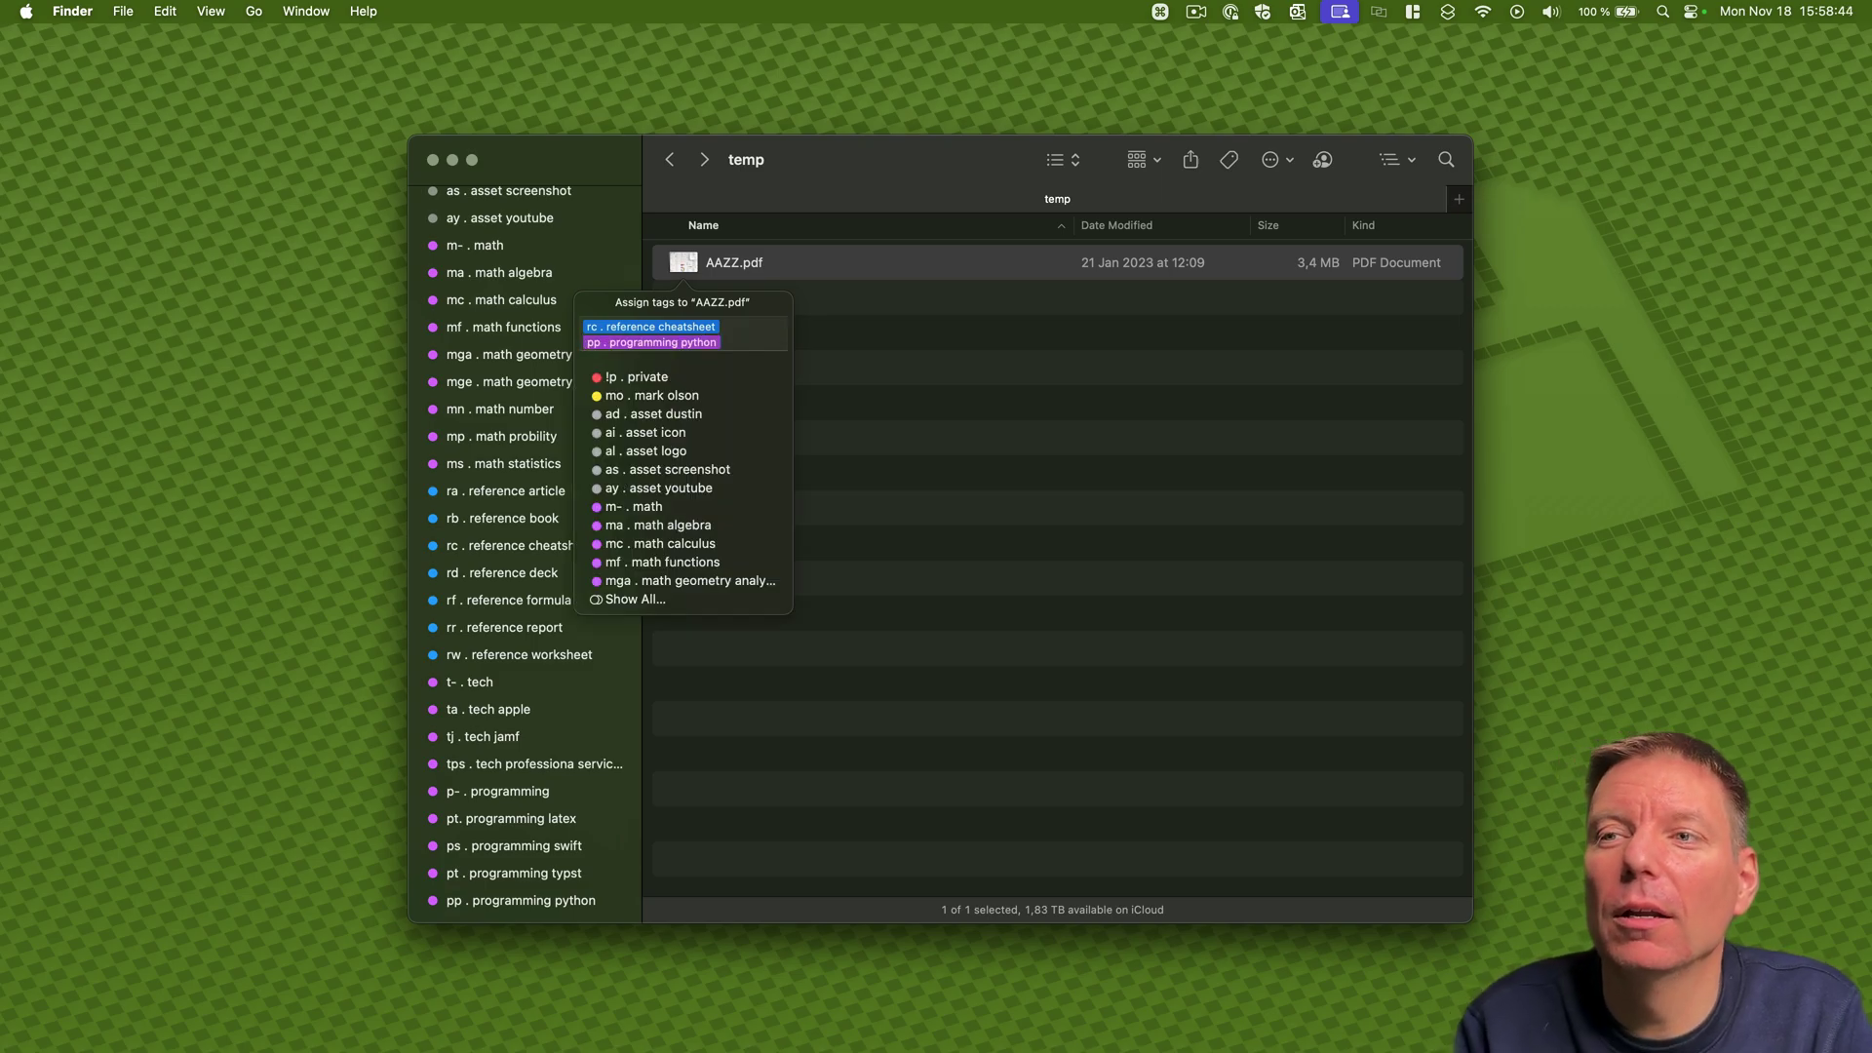
# Apply the entered reference cheatsheet and programming python tags to AAZZ.pdf and deselect the file
pyautogui.press('Return')
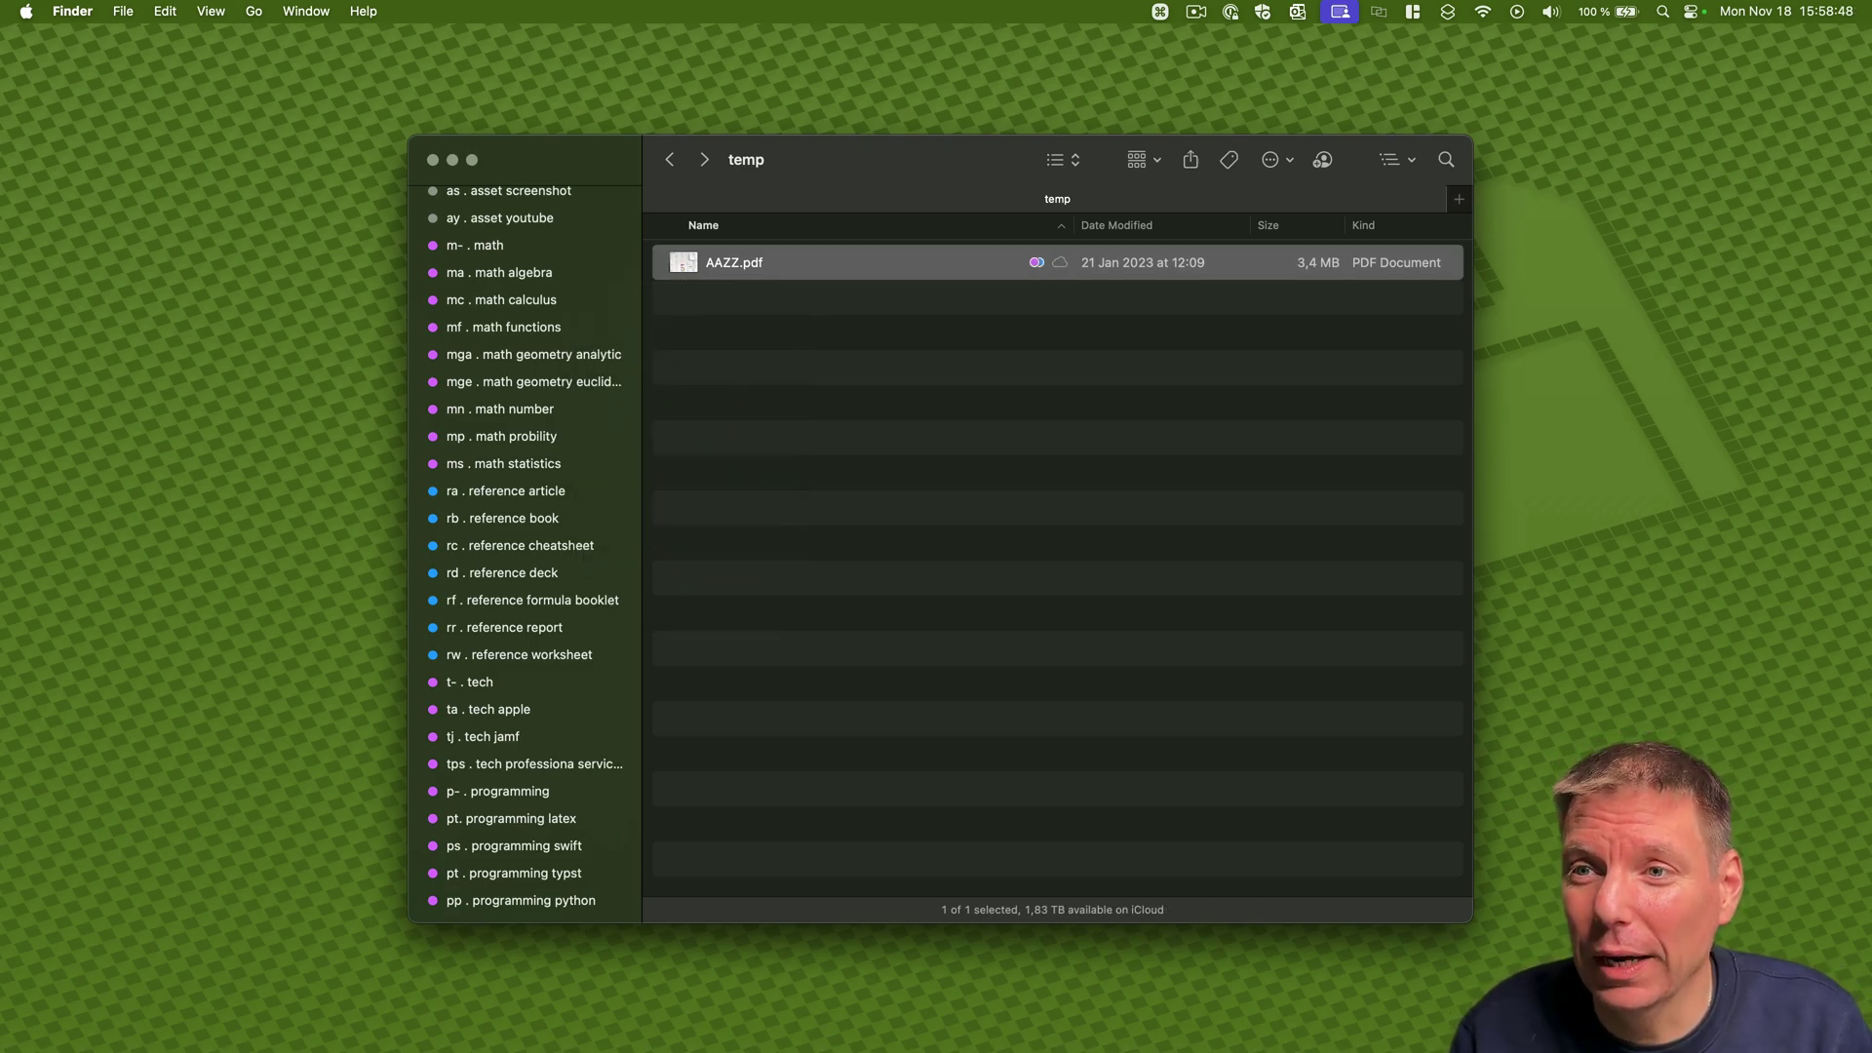
pyautogui.click(806, 341)
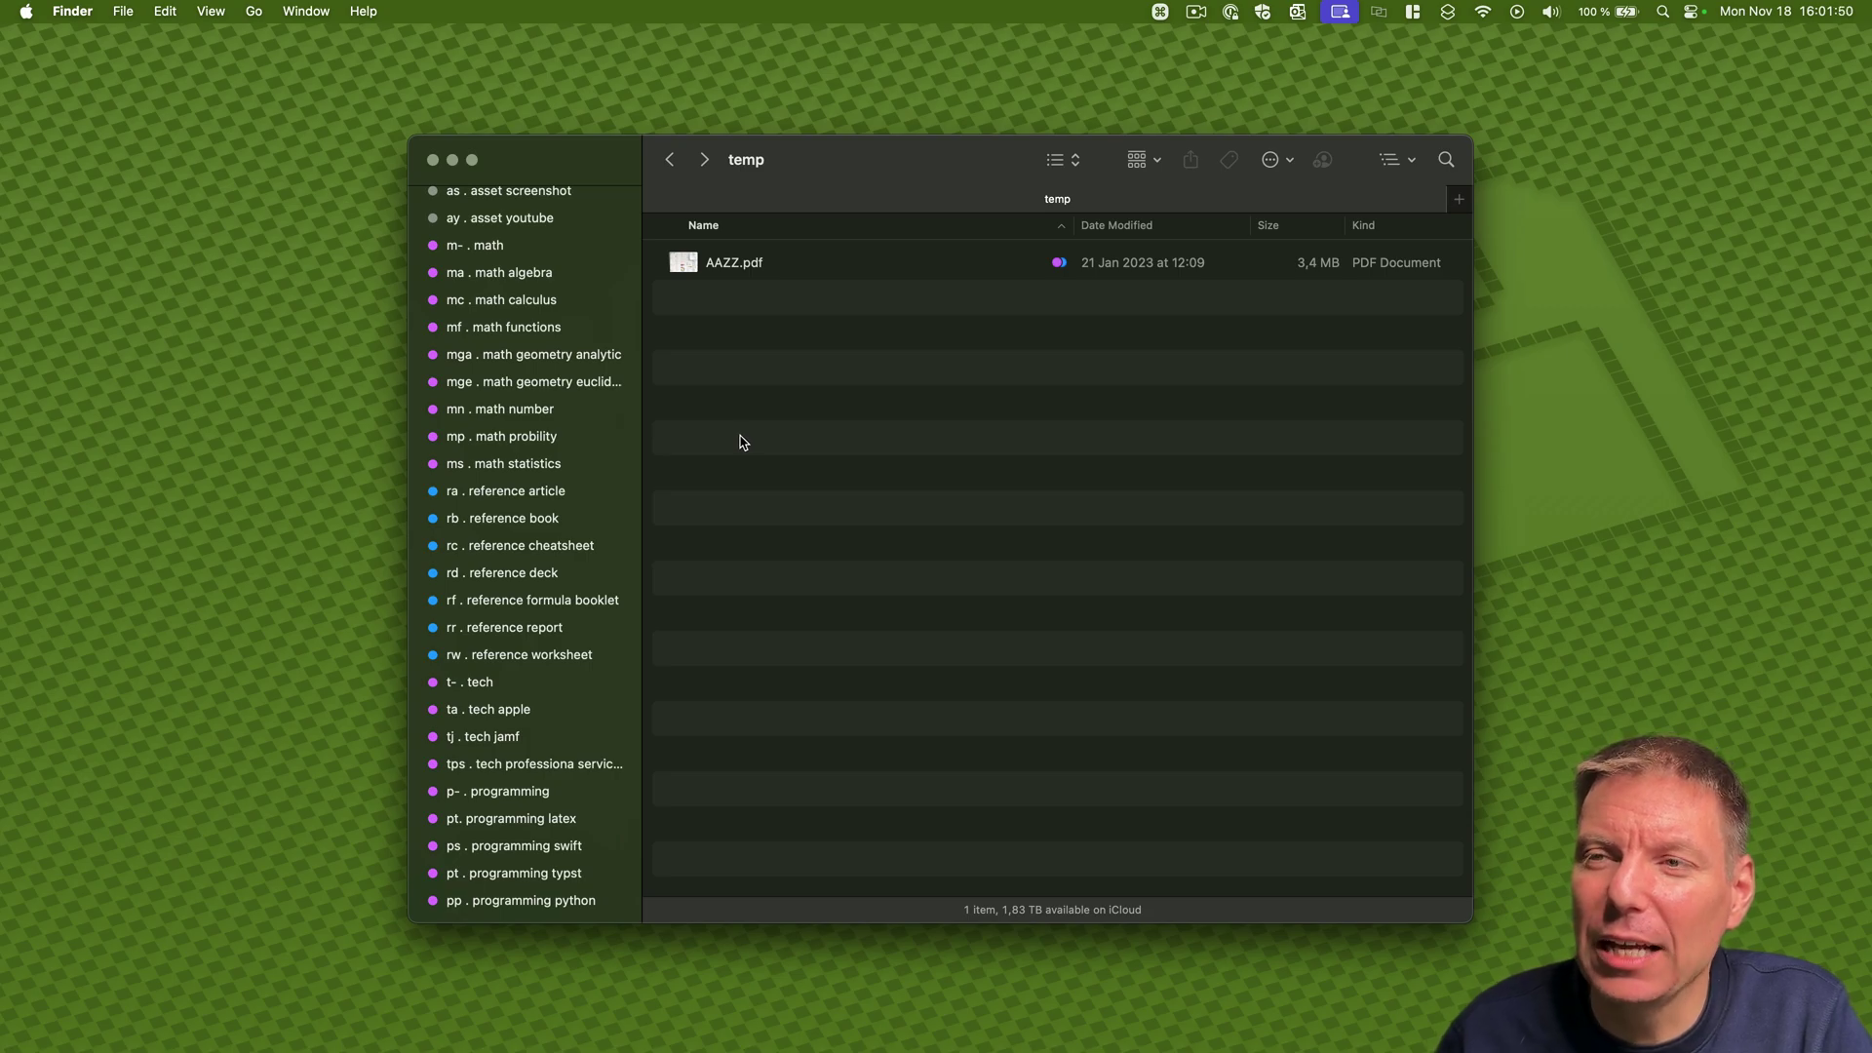
# Show all files tagged "rc . reference cheatsheet"
pyautogui.scroll(4, 596, 432)
pyautogui.scroll(1, 596, 432)
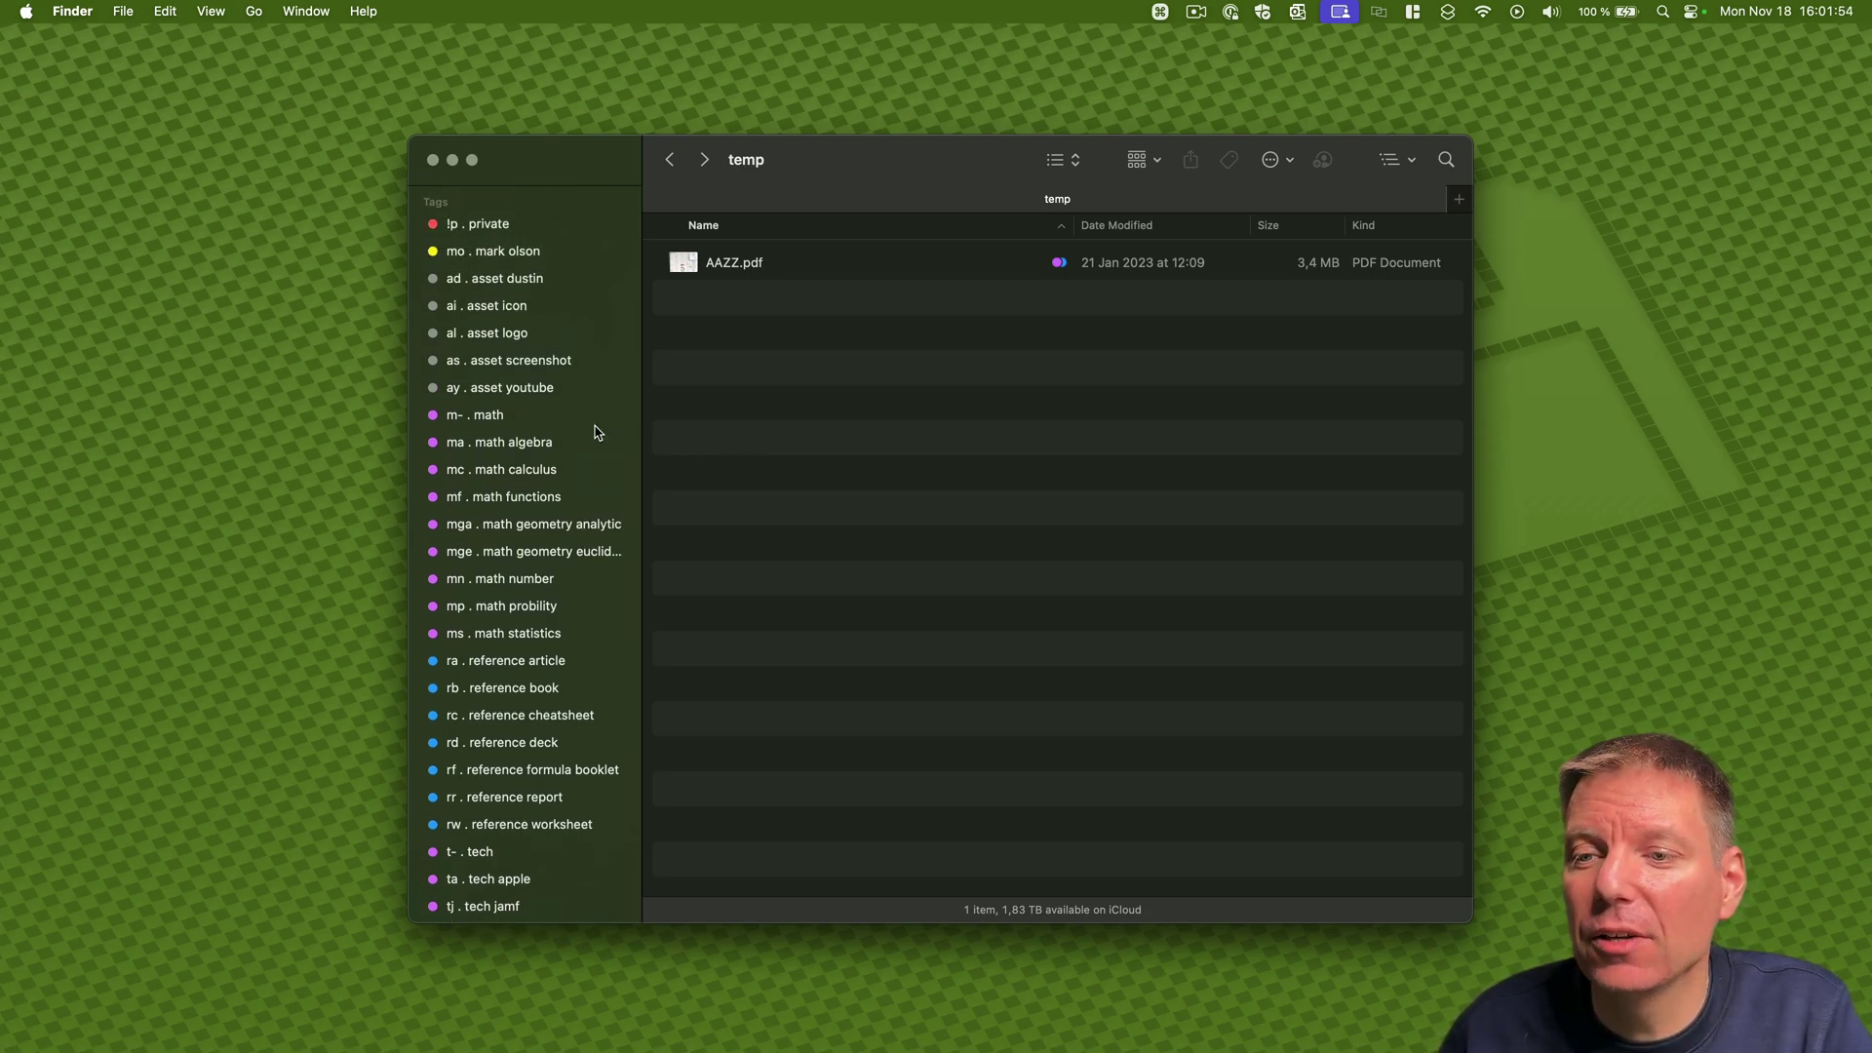
pyautogui.click(551, 725)
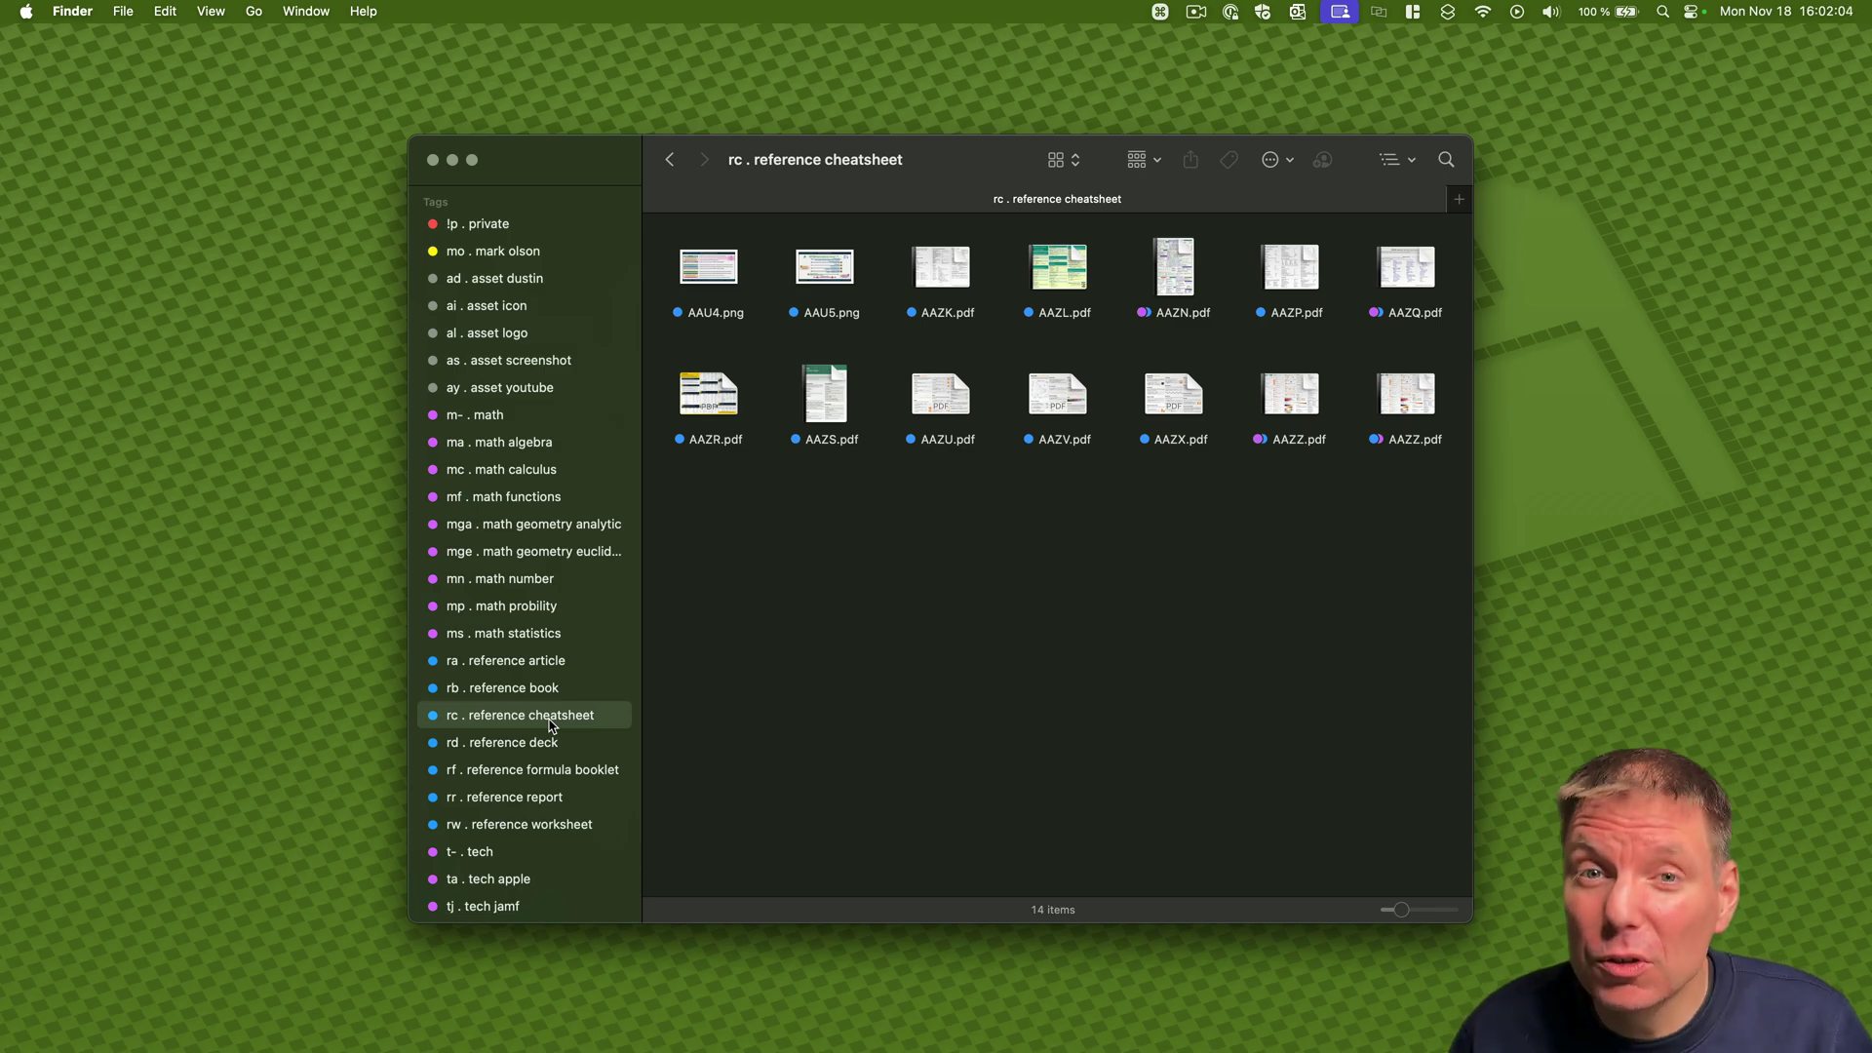
# Show all files tagged "pp . programming python", and go back to the temp folder
pyautogui.scroll(-5, 550, 724)
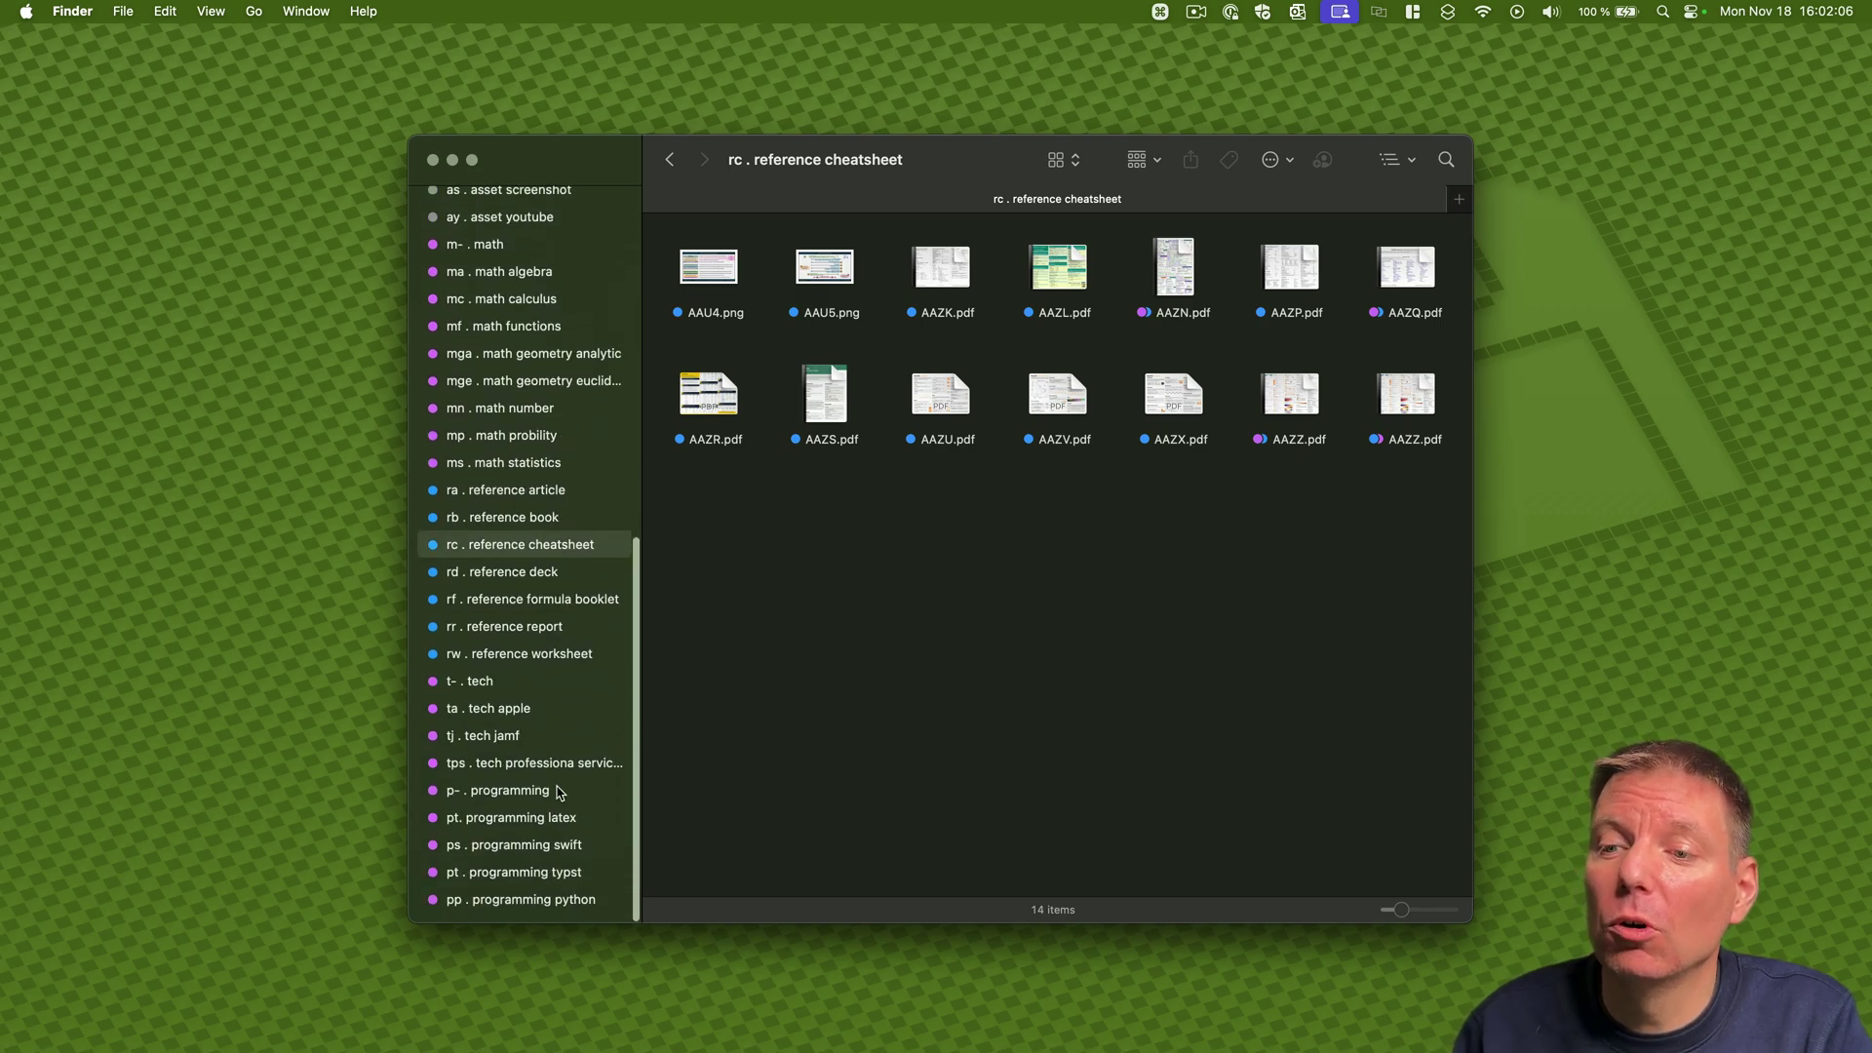
pyautogui.click(578, 895)
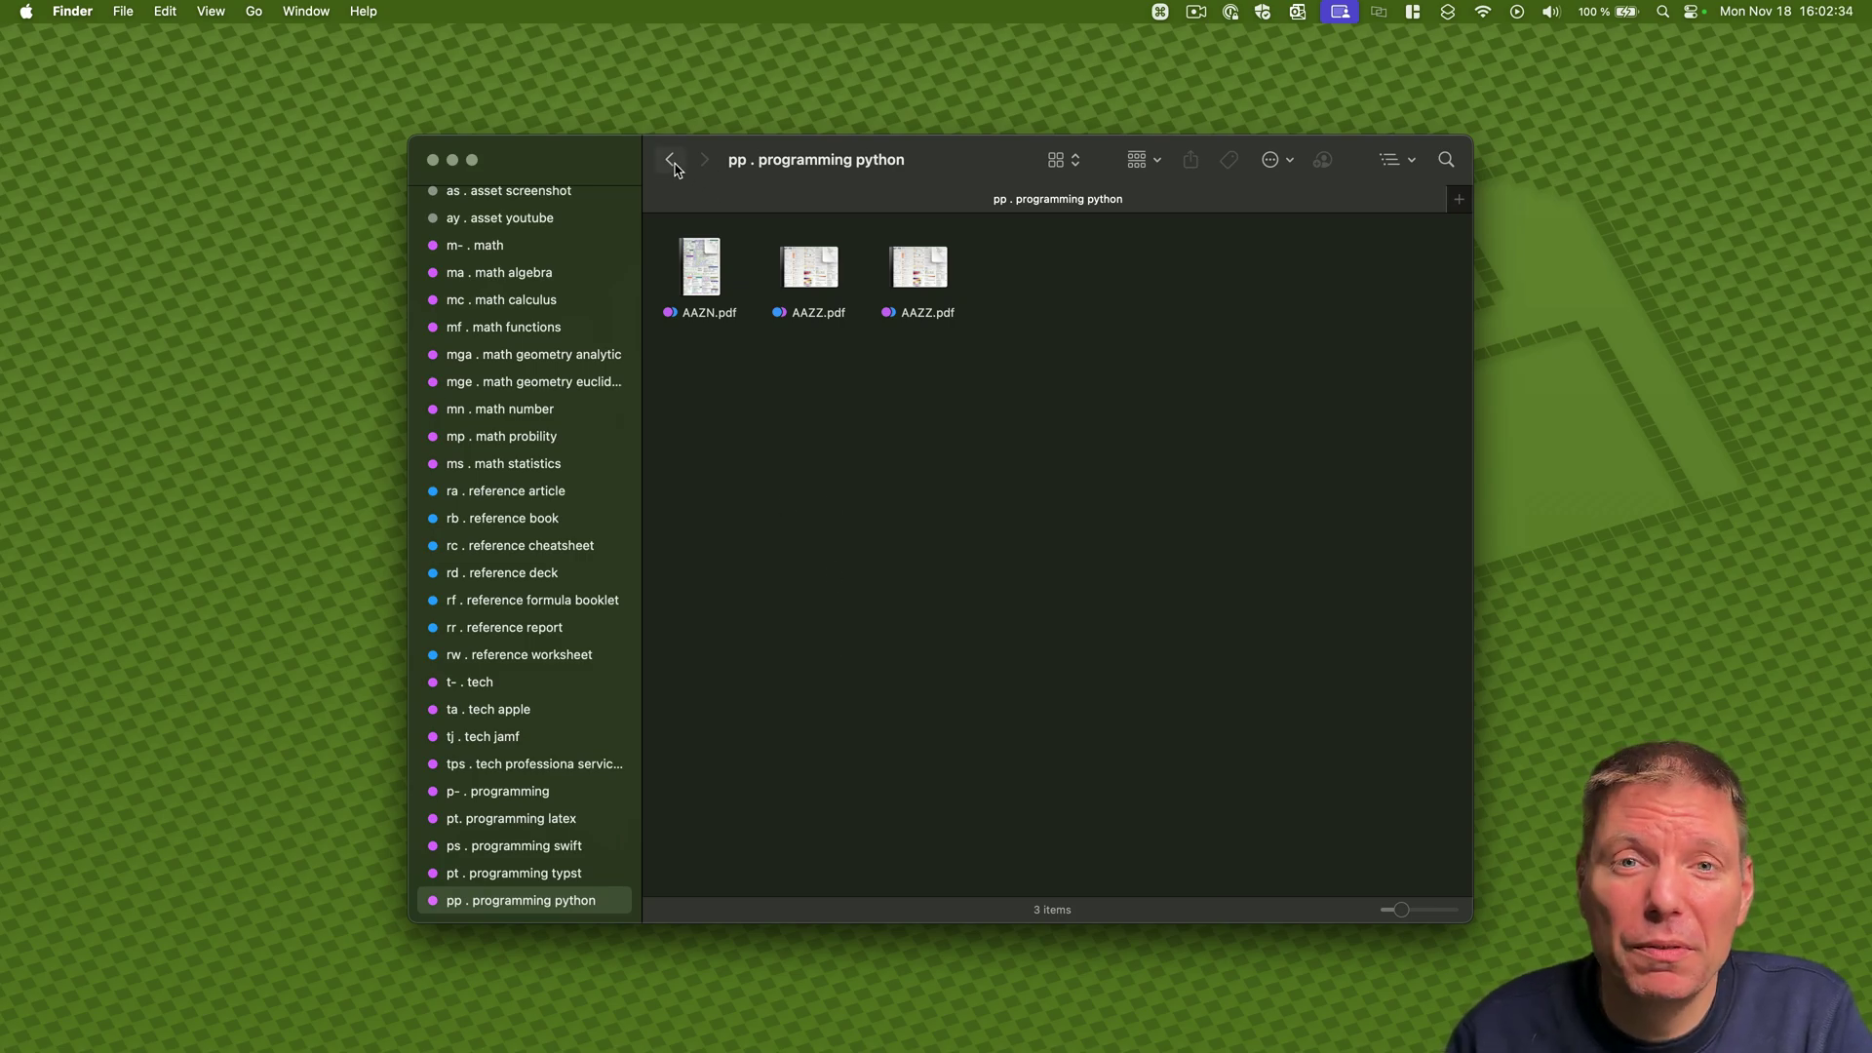
pyautogui.click(671, 161)
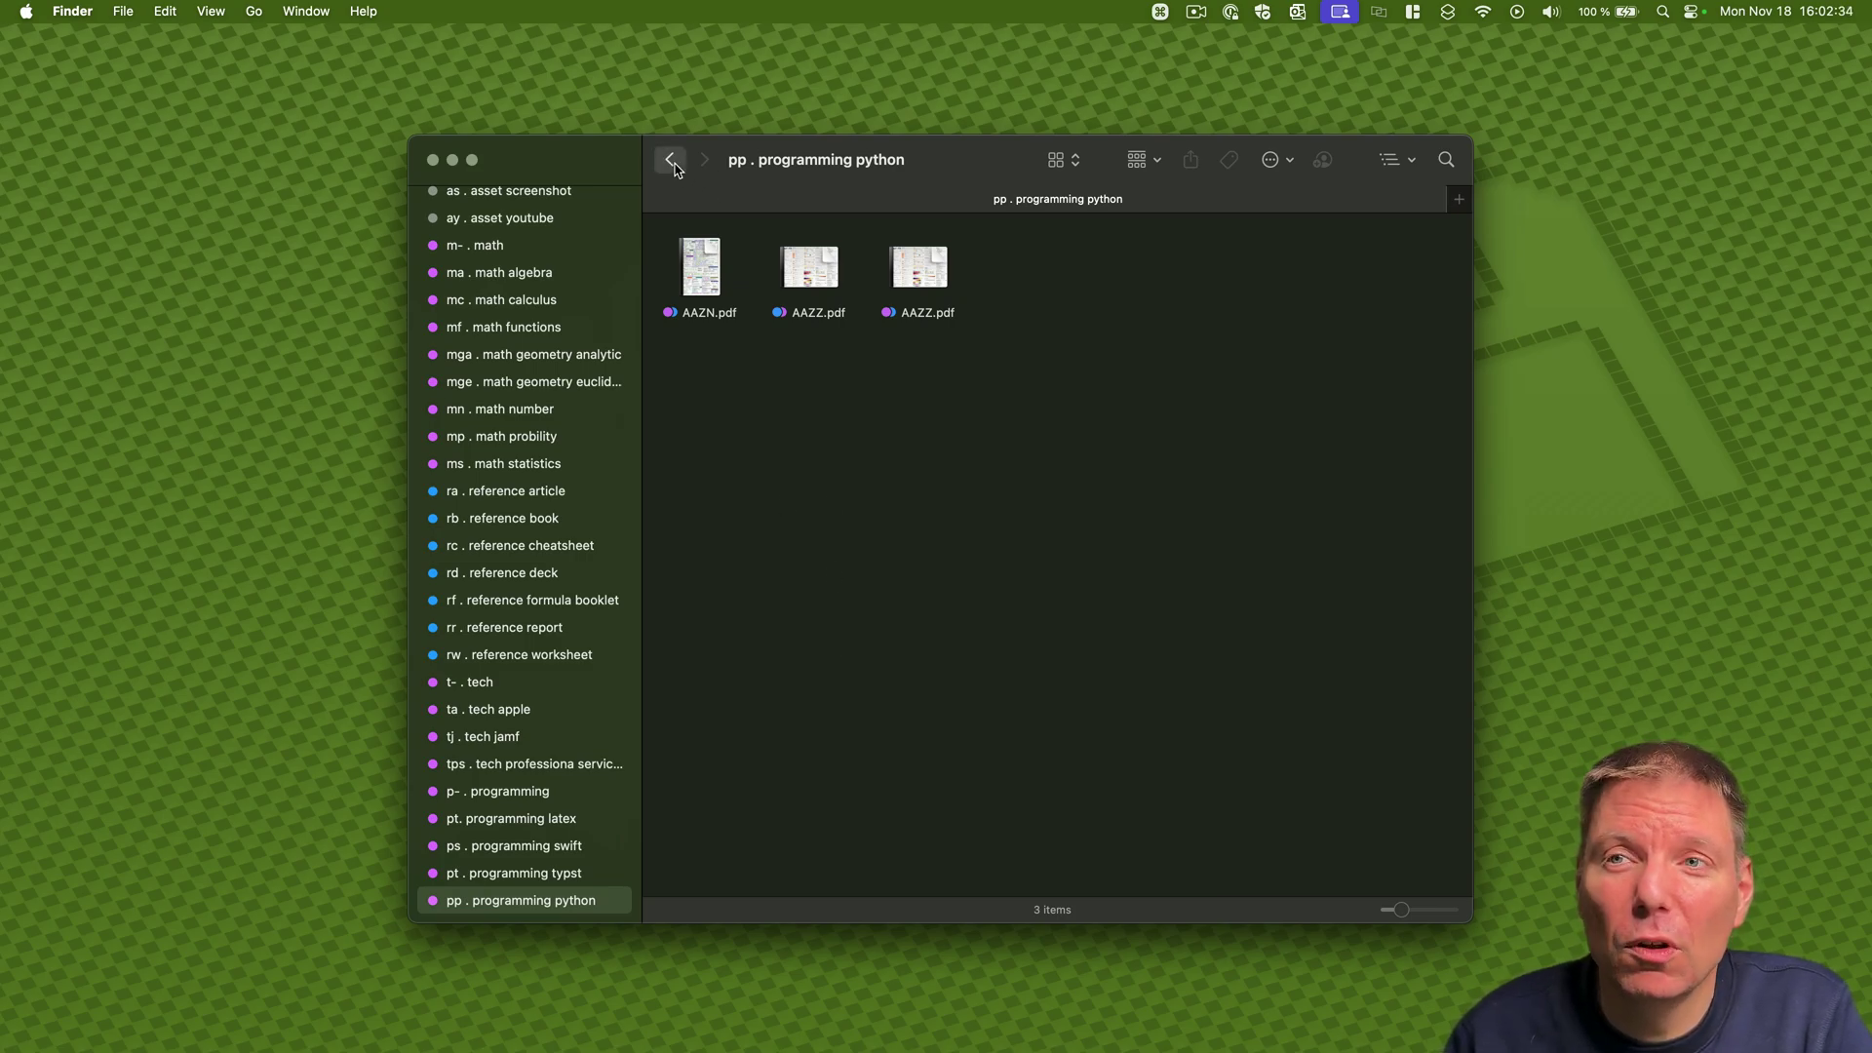
pyautogui.click(671, 161)
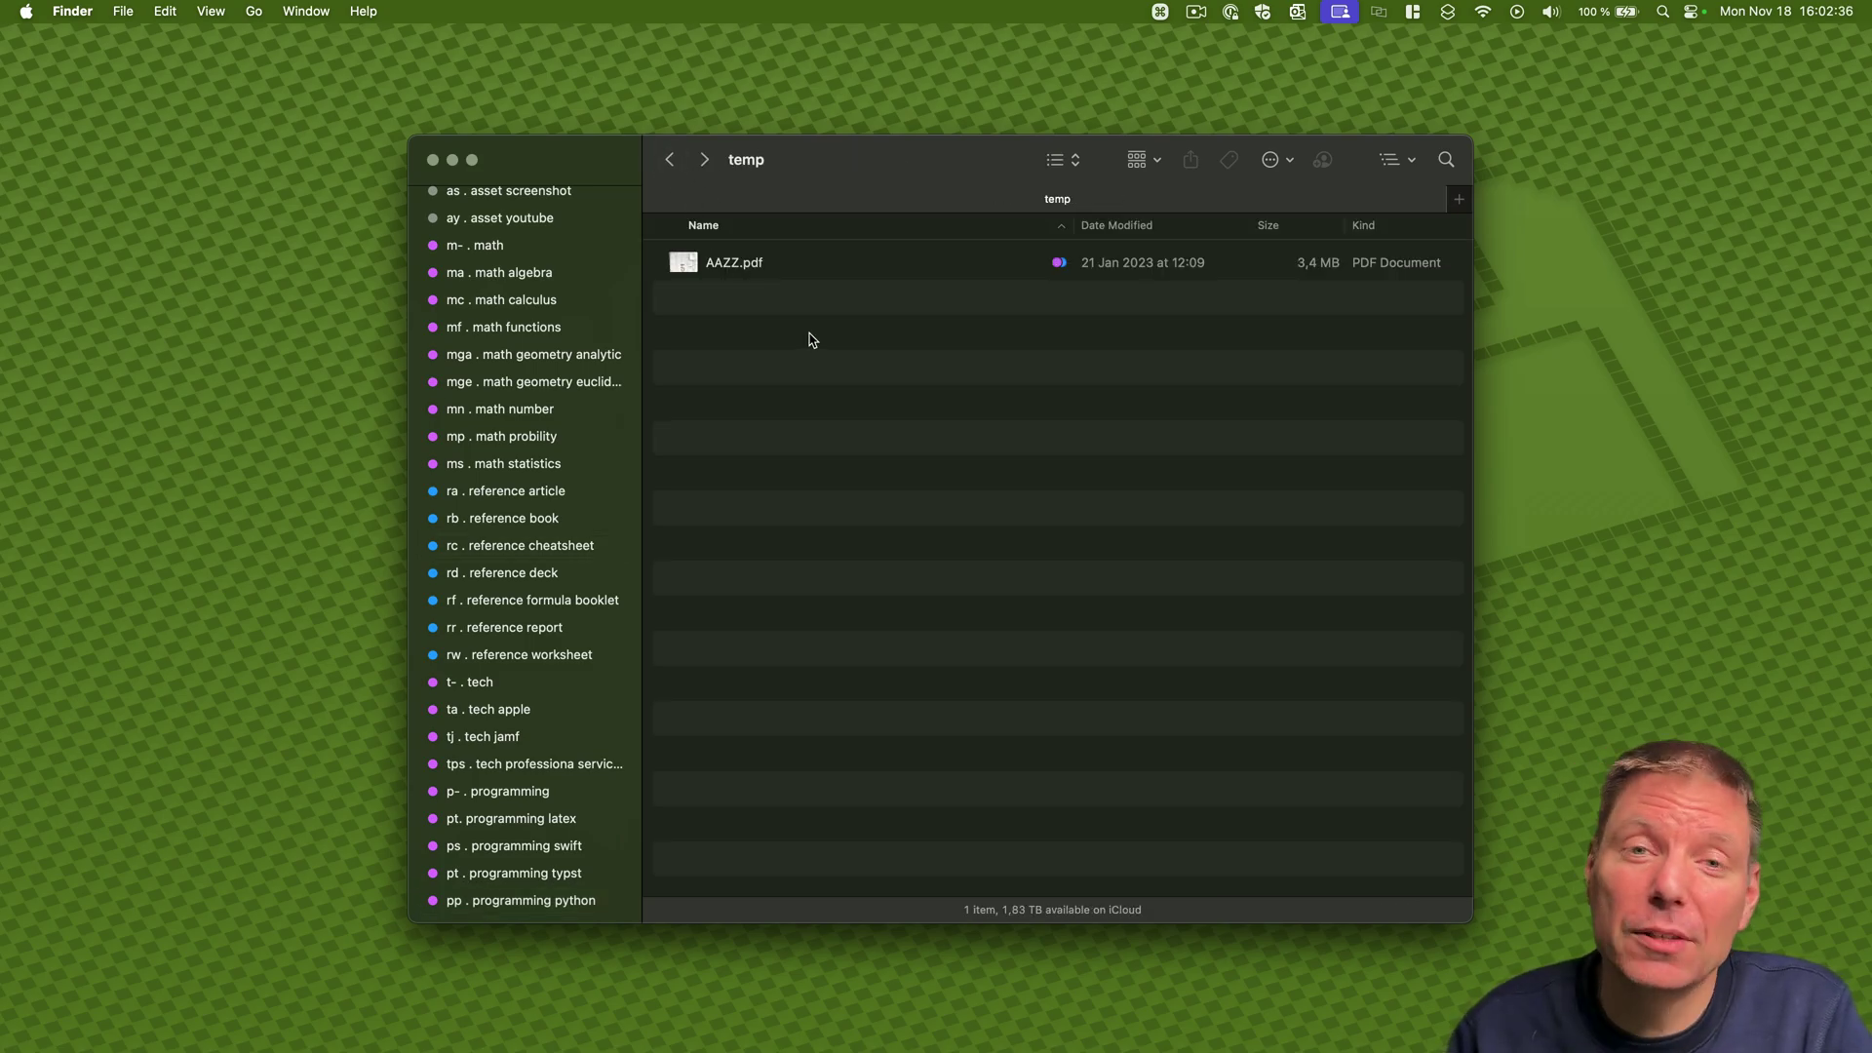